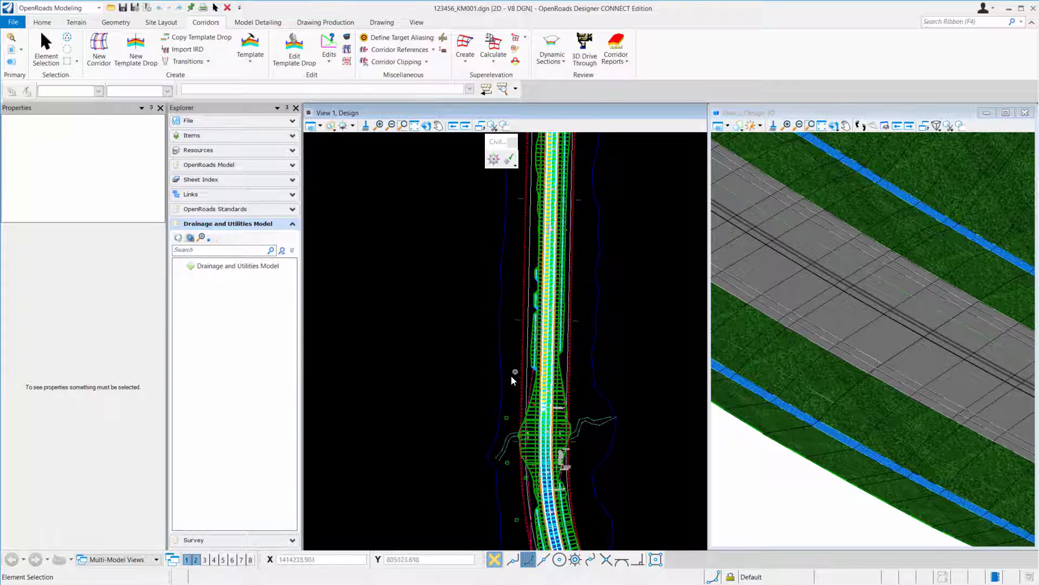
Step: Examine the main road corridor in the plan view, from the side-road intersection to the stream crossing
{"action": "middle_click_drag", "start_coordinate": [492, 323], "coordinate": [536, 358]}
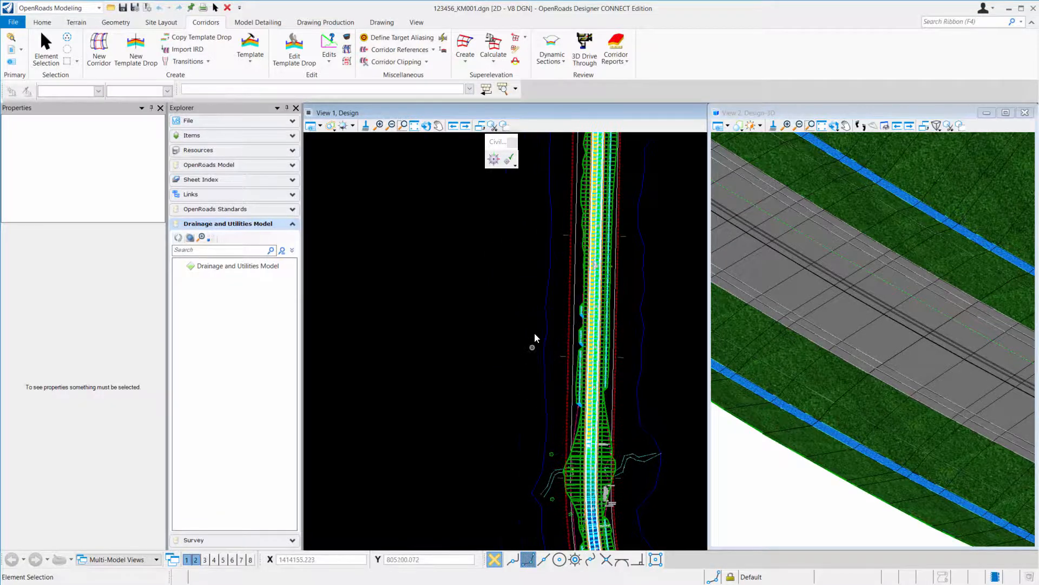
{"action": "middle_click_drag", "start_coordinate": [551, 300], "coordinate": [534, 343]}
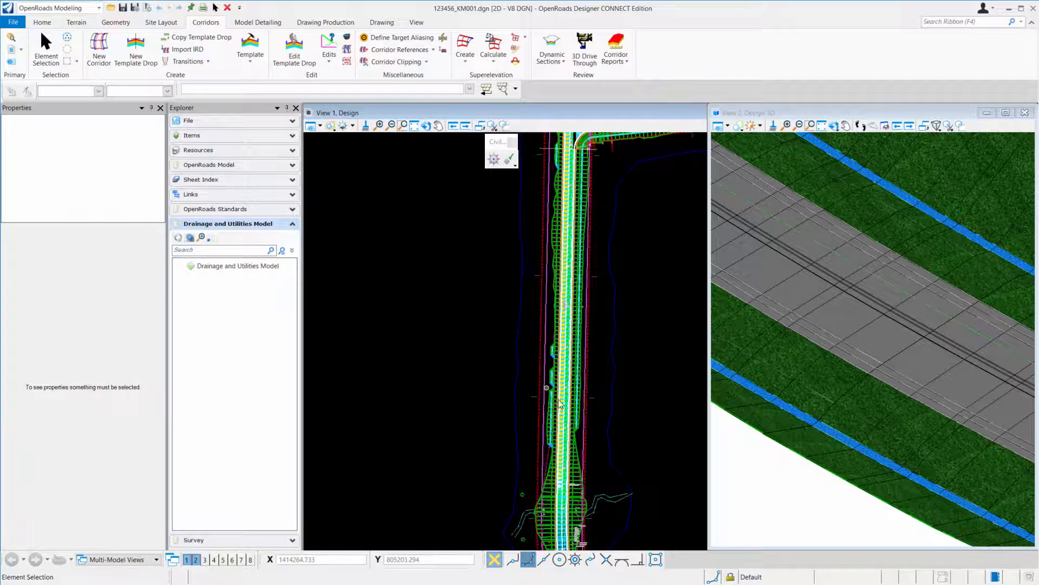
{"action": "scroll", "coordinate": [521, 291], "scroll_direction": "down", "scroll_amount": 2}
{"action": "scroll", "coordinate": [544, 240], "scroll_direction": "up", "scroll_amount": 4}
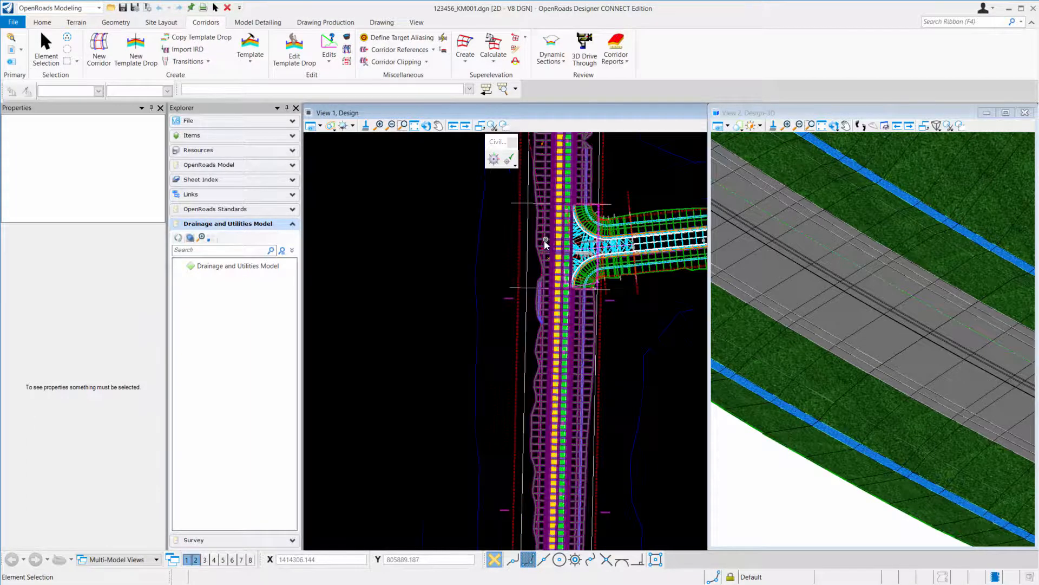
{"action": "left_click_drag", "start_coordinate": [517, 258], "coordinate": [524, 320]}
{"action": "right_click", "coordinate": [538, 429]}
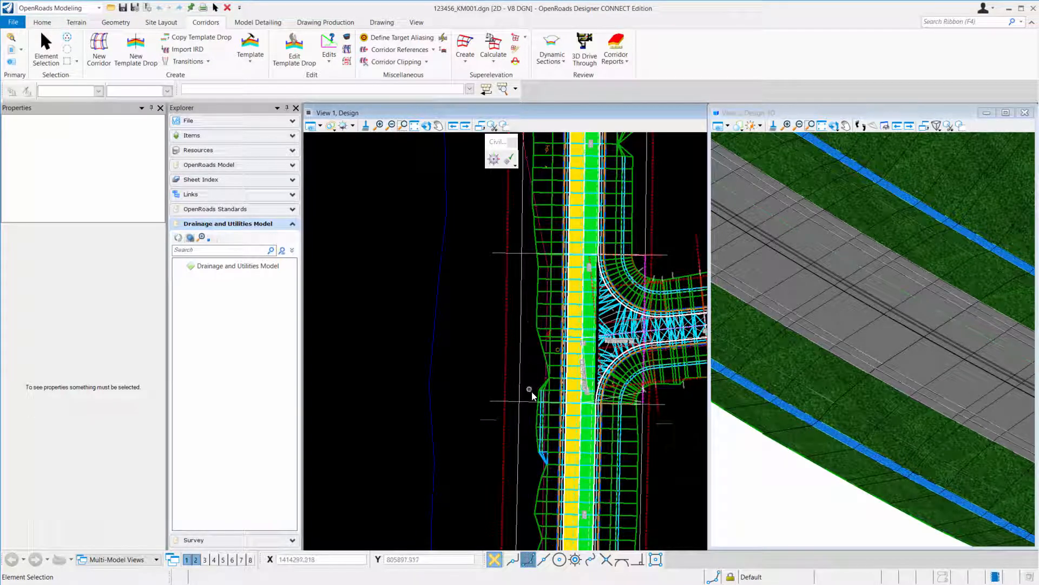
{"action": "scroll", "coordinate": [507, 364], "scroll_direction": "down", "scroll_amount": 2}
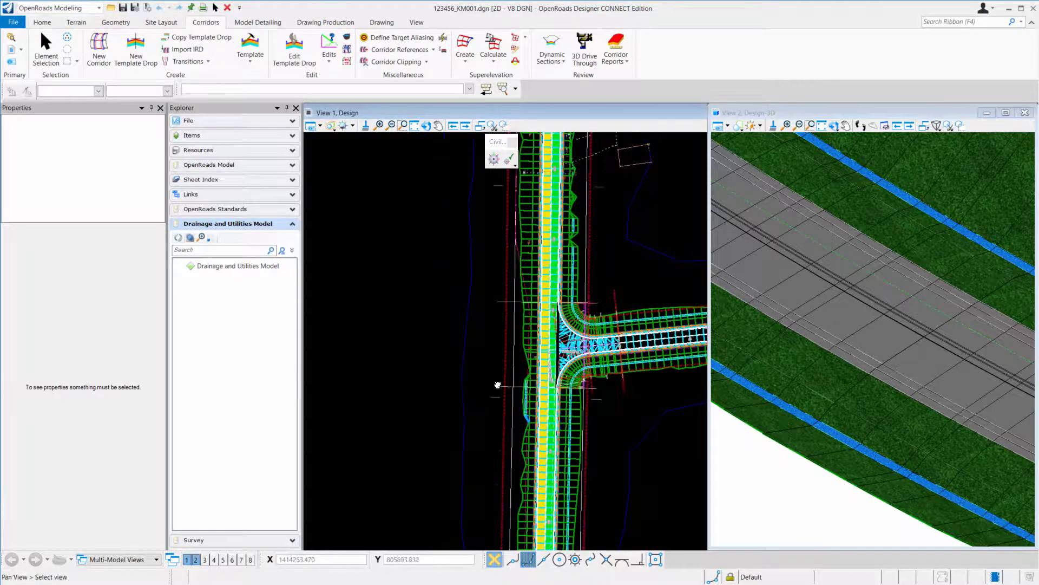
{"action": "middle_click_drag", "start_coordinate": [499, 383], "coordinate": [519, 266]}
{"action": "middle_click_drag", "start_coordinate": [505, 447], "coordinate": [508, 255]}
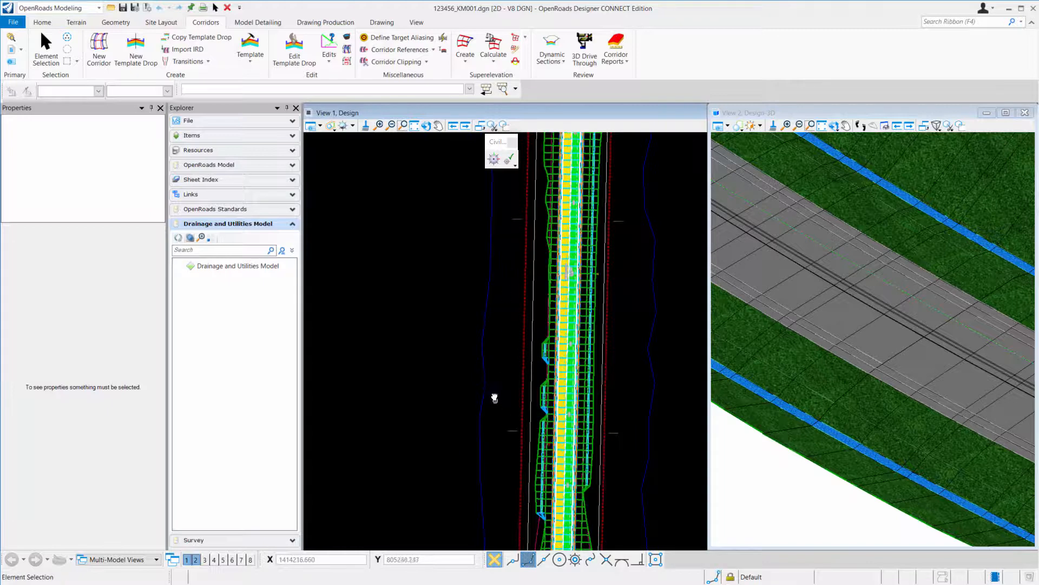
{"action": "middle_click_drag", "start_coordinate": [494, 397], "coordinate": [502, 249]}
{"action": "middle_click_drag", "start_coordinate": [487, 372], "coordinate": [495, 323]}
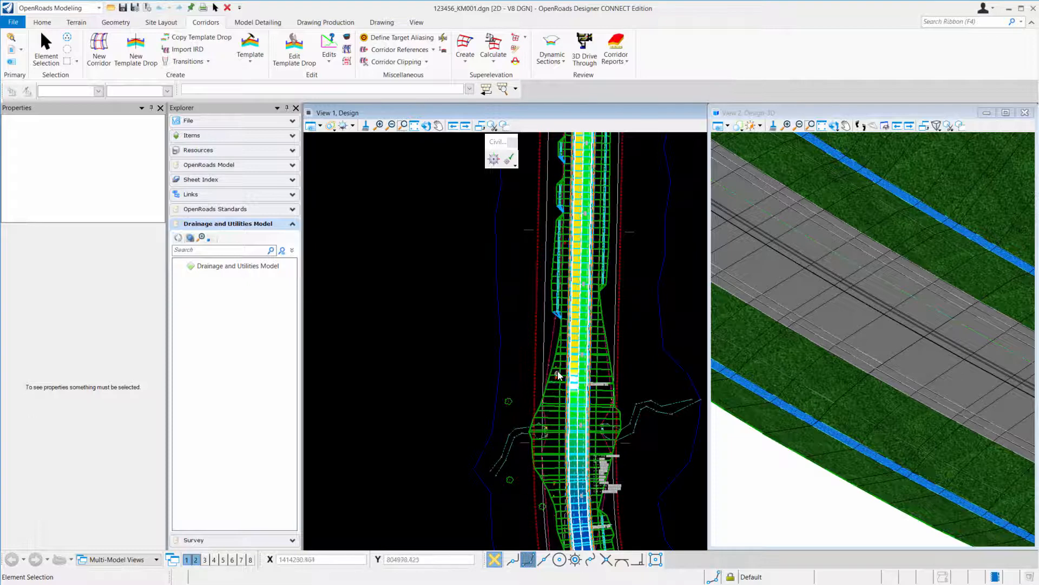
{"action": "scroll", "coordinate": [519, 342], "scroll_direction": "down", "scroll_amount": 2}
{"action": "mouse_move", "coordinate": [520, 346]}
{"action": "middle_mouse_down"}
{"action": "mouse_move", "coordinate": [527, 325]}
{"action": "mouse_move", "coordinate": [526, 357]}
{"action": "middle_mouse_up"}
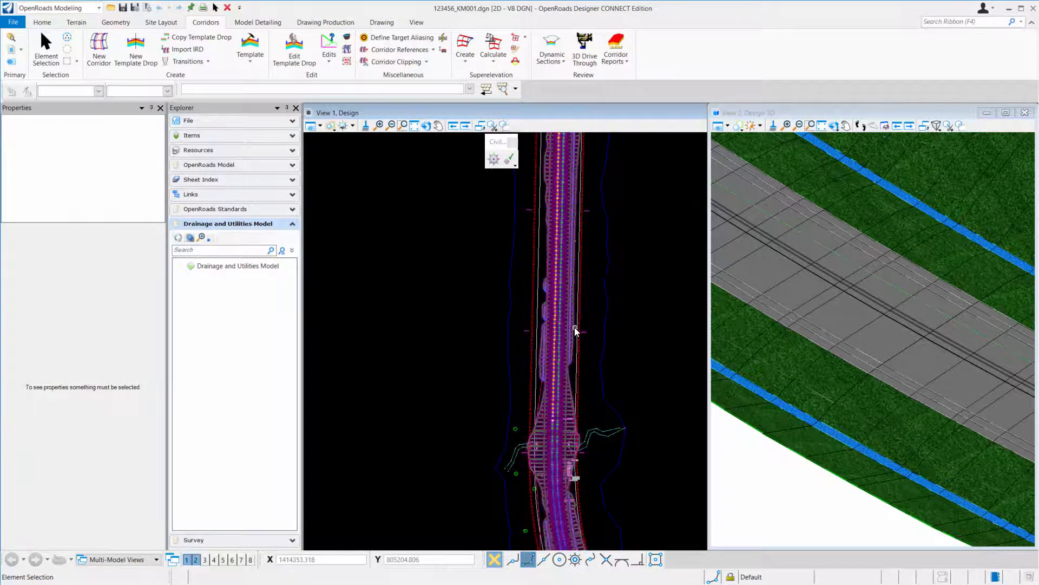
{"action": "middle_click_drag", "start_coordinate": [486, 279], "coordinate": [488, 304]}
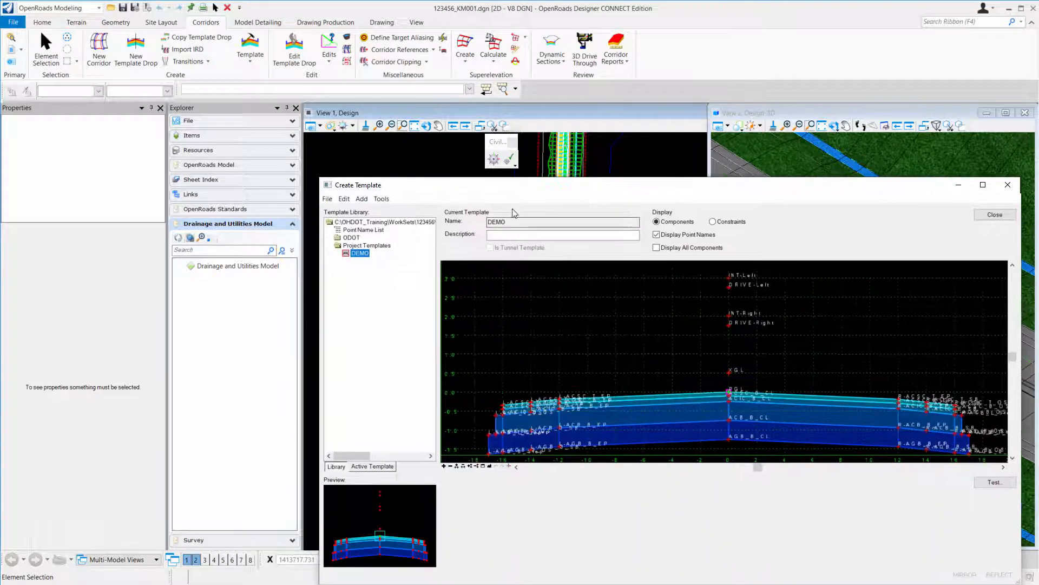
Step: Examine the DEMO template's pavement section and the points at its left shoulder edge
{"action": "left_click_drag", "start_coordinate": [544, 187], "coordinate": [517, 162]}
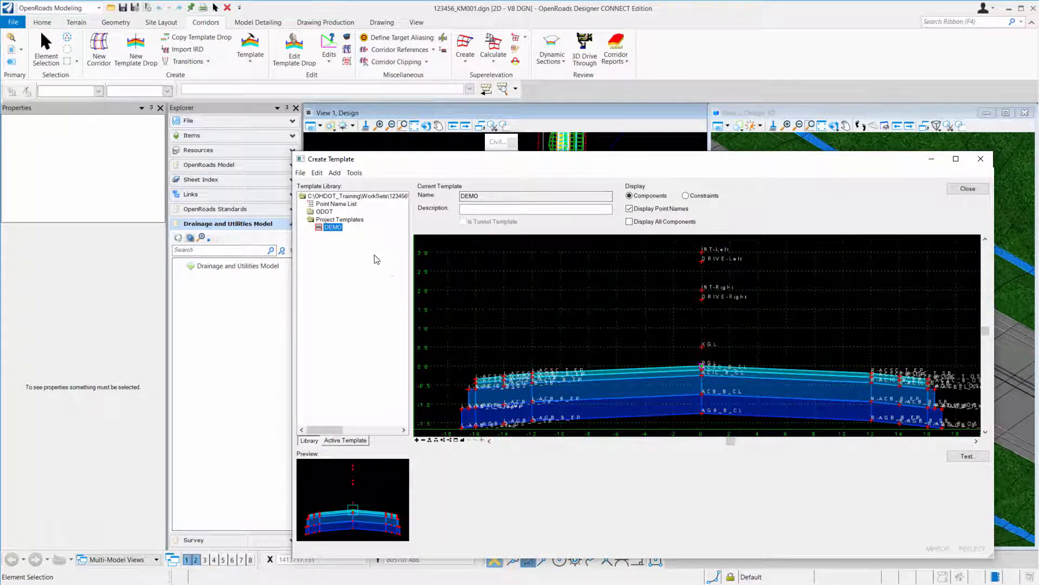
{"action": "left_click", "coordinate": [321, 229]}
{"action": "scroll", "coordinate": [638, 326], "scroll_direction": "down", "scroll_amount": 1}
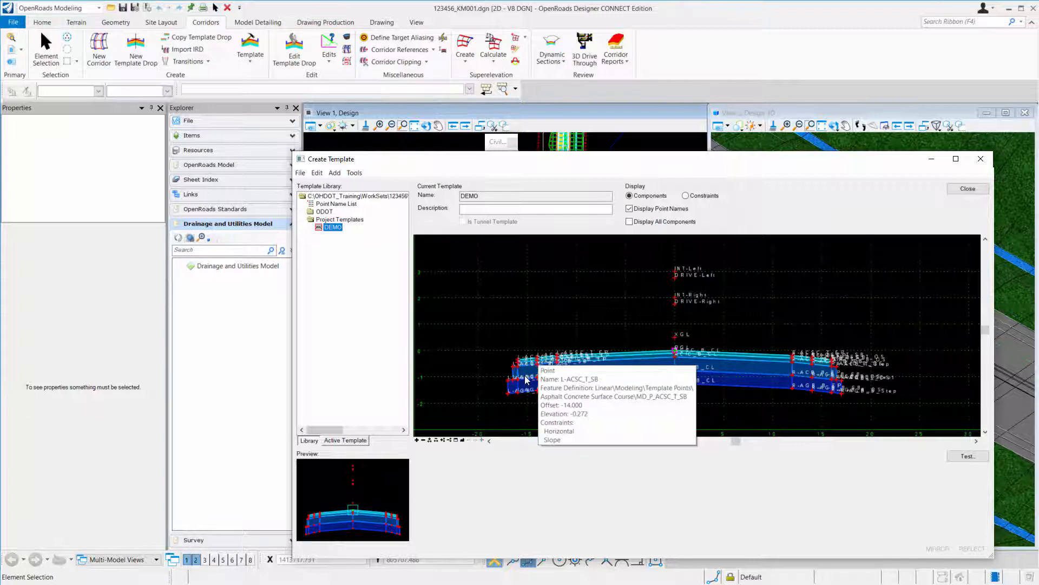
{"action": "mouse_move", "coordinate": [520, 359]}
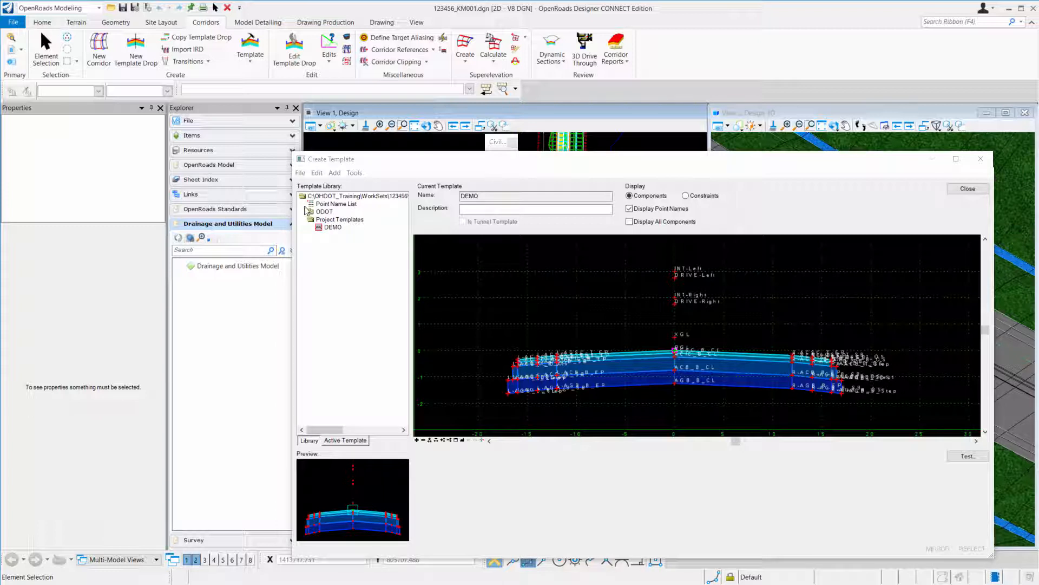
{"action": "right_click", "coordinate": [331, 227]}
{"action": "right_click", "coordinate": [336, 220]}
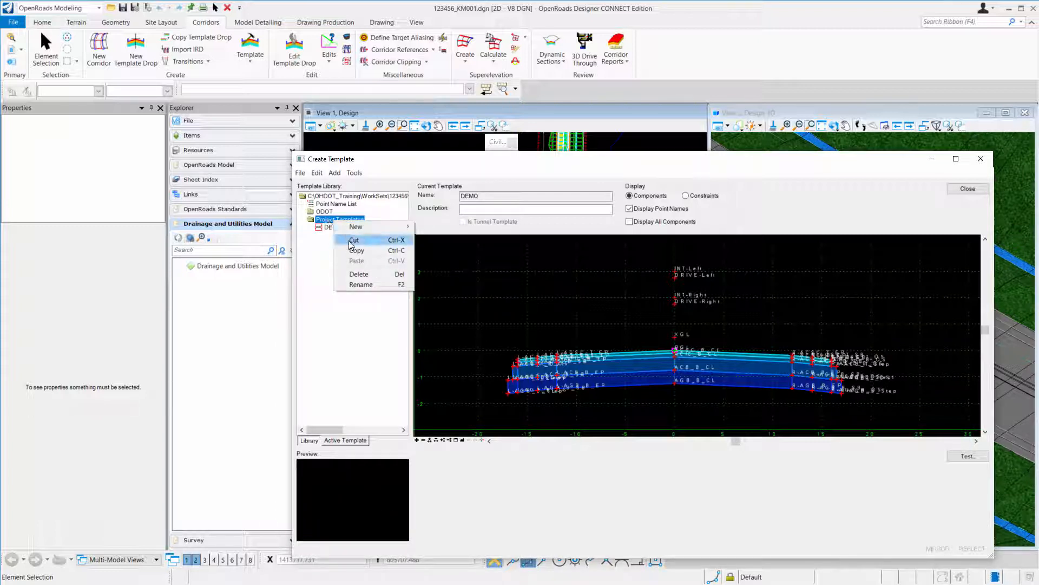
{"action": "left_click", "coordinate": [320, 245]}
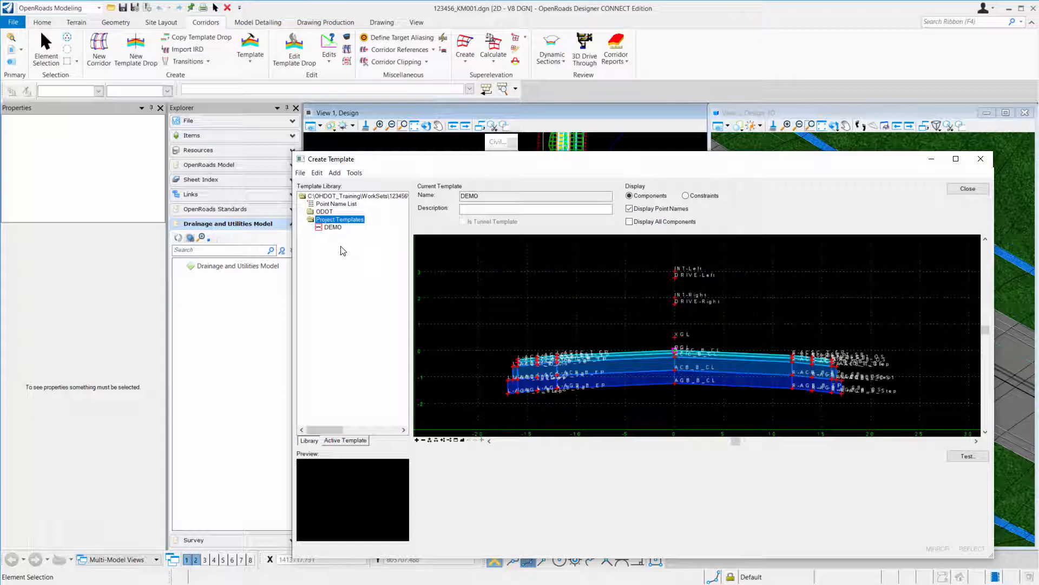
Step: Copy Common FixedDitch from the FixedDitch folder under ODOT End Conditions, 307-4E Common and Barrier Grading & Normal Ditch, into Project Templates
{"action": "double_click", "coordinate": [324, 211]}
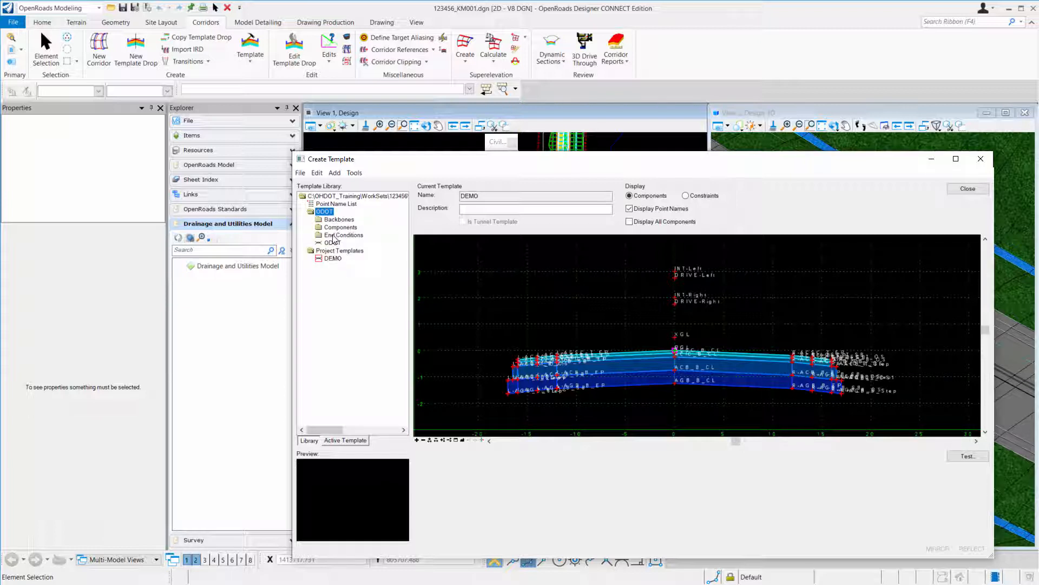
{"action": "double_click", "coordinate": [344, 236]}
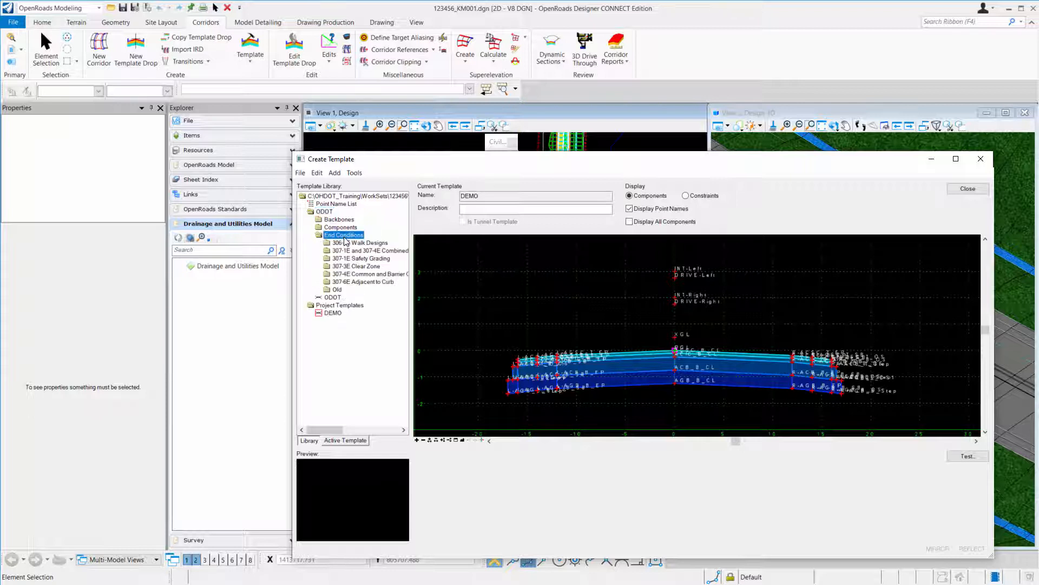
{"action": "double_click", "coordinate": [368, 274]}
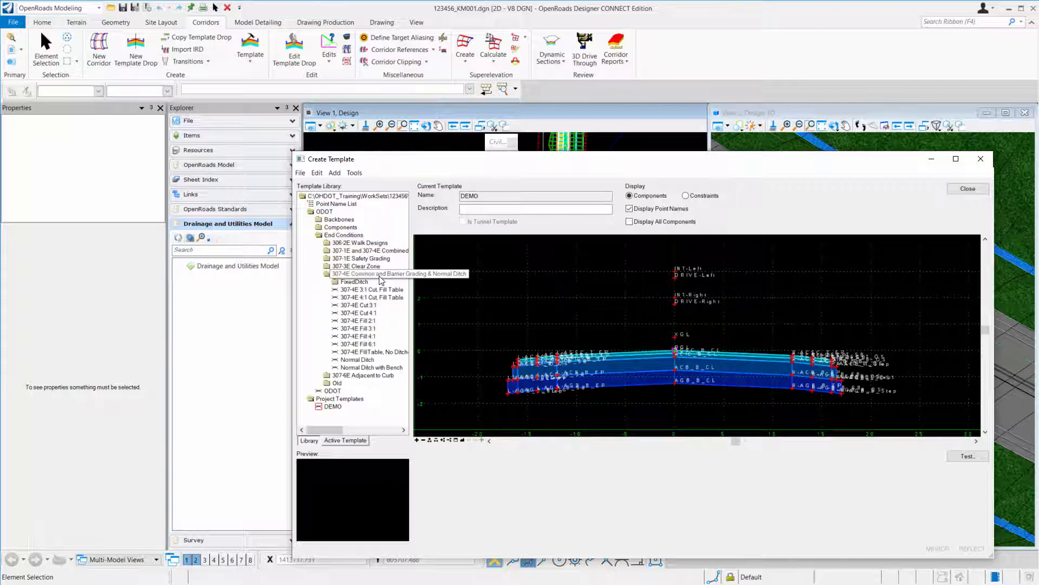
{"action": "double_click", "coordinate": [347, 281]}
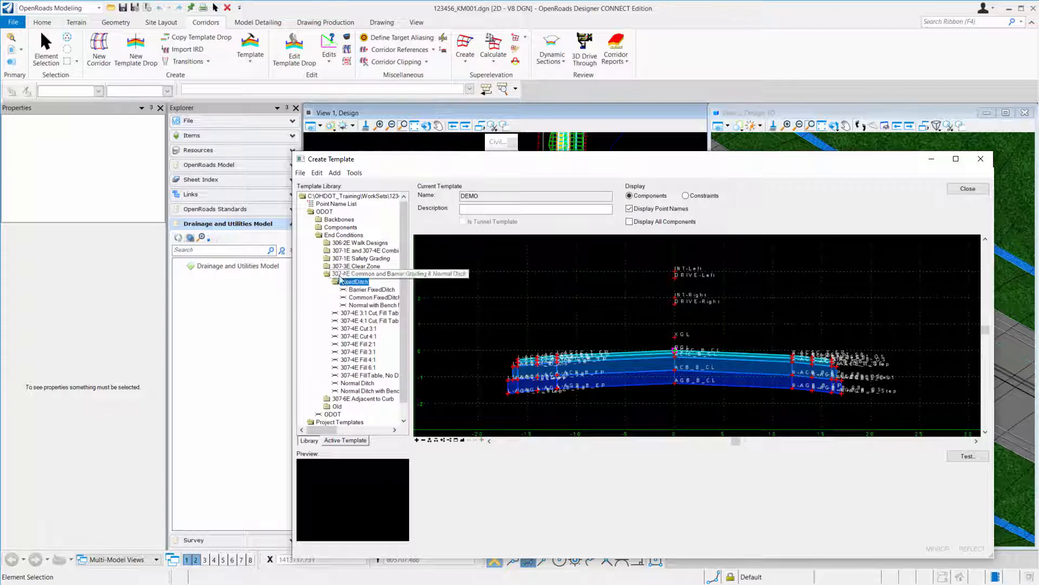
{"action": "left_click", "coordinate": [373, 297]}
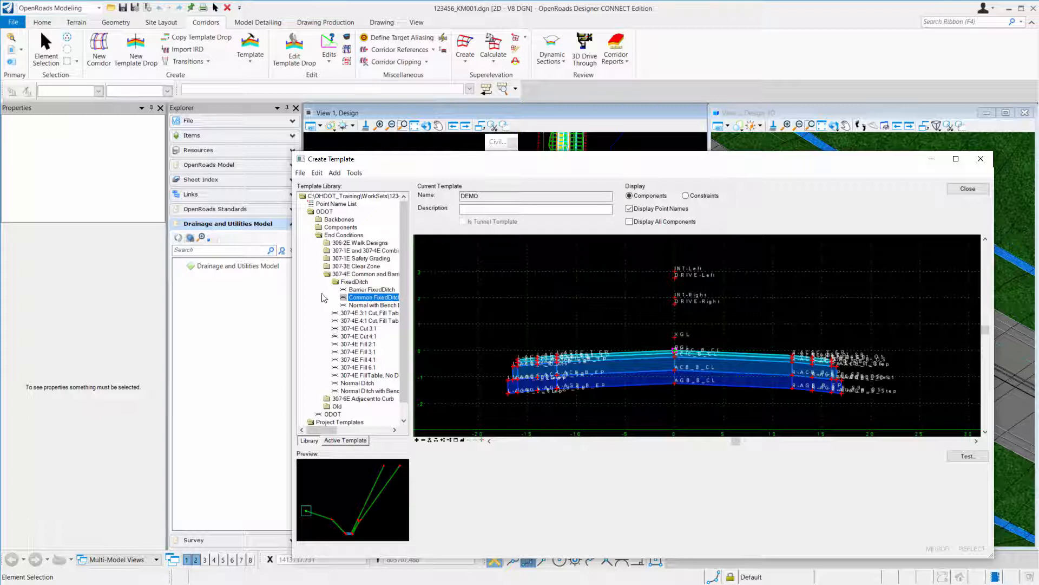
{"action": "scroll", "coordinate": [327, 298], "scroll_direction": "down", "scroll_amount": 1}
{"action": "right_click", "coordinate": [362, 283]}
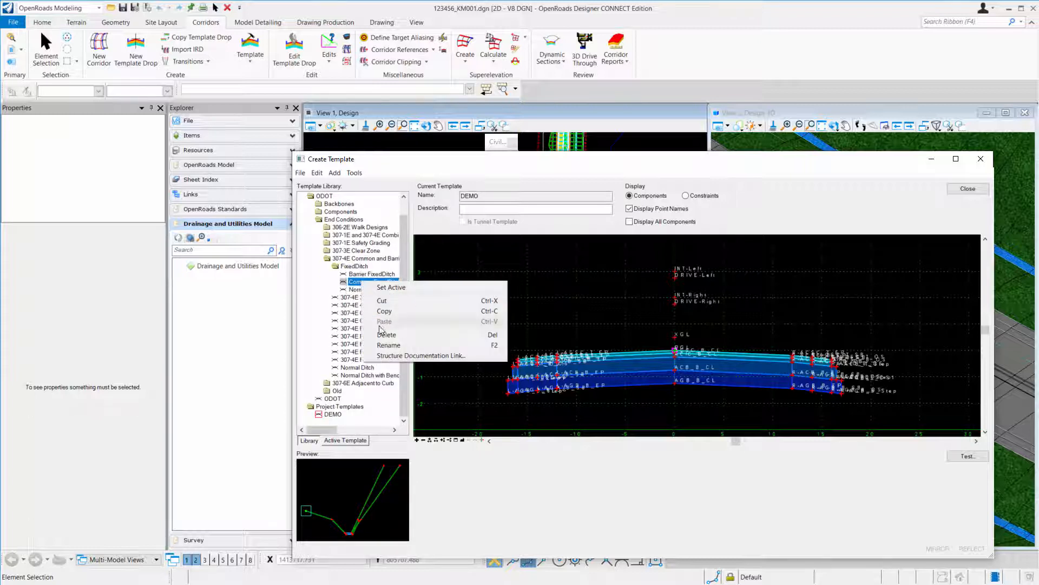
{"action": "left_click", "coordinate": [394, 317]}
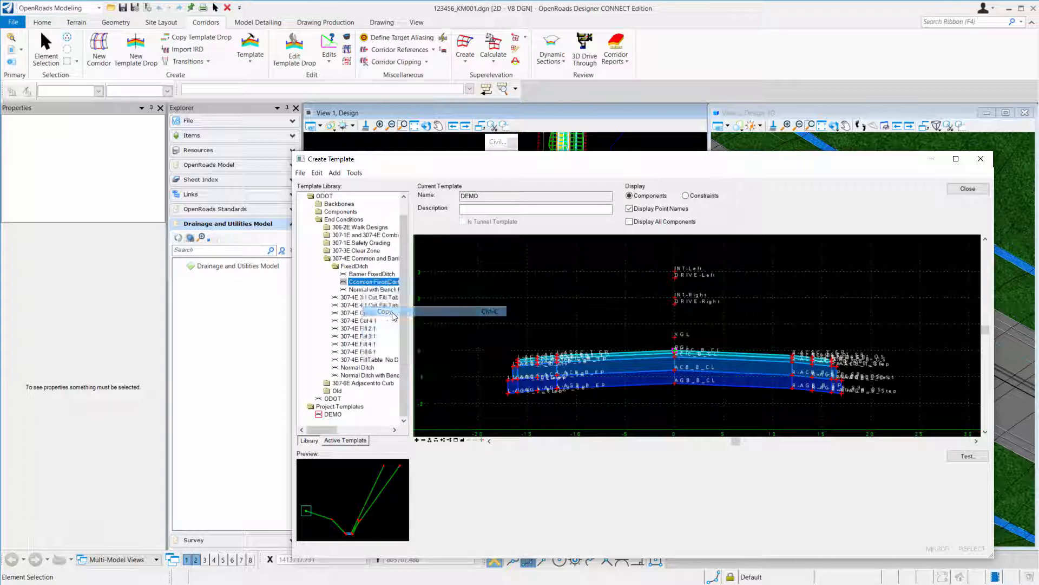
{"action": "right_click", "coordinate": [339, 407]}
{"action": "left_click", "coordinate": [360, 446]}
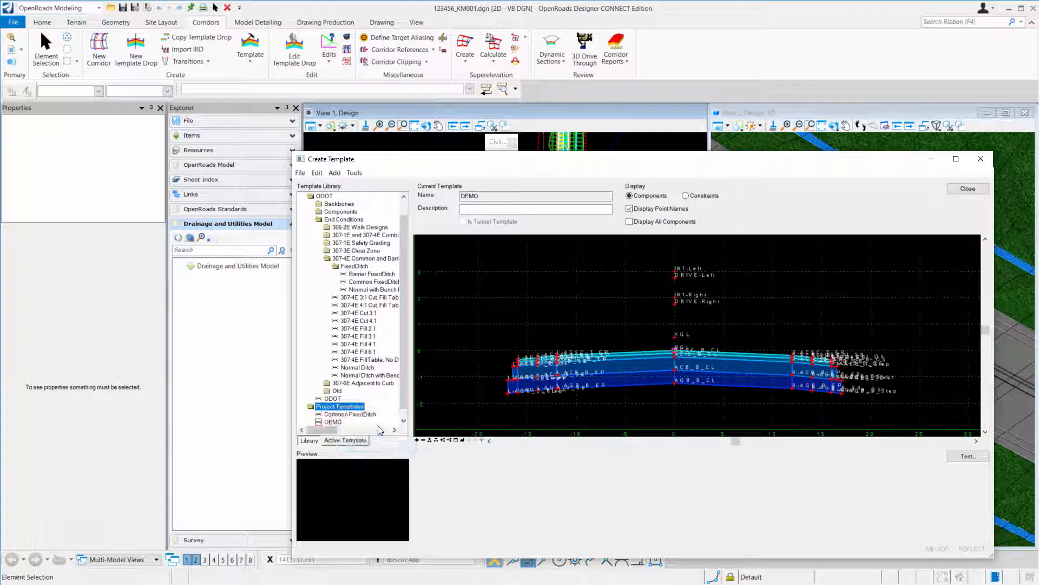
Step: Make the copied Common FixedDitch in Project Templates the active template and view its ditch geometry
{"action": "double_click", "coordinate": [362, 407]}
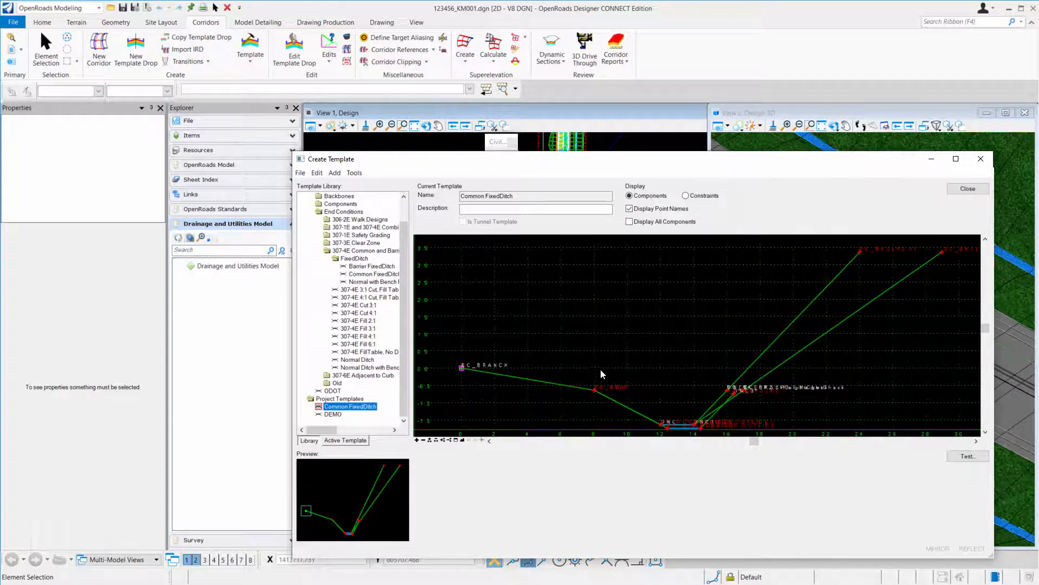
{"action": "scroll", "coordinate": [601, 369], "scroll_direction": "down", "scroll_amount": 1}
{"action": "middle_click_drag", "start_coordinate": [562, 405], "coordinate": [551, 389]}
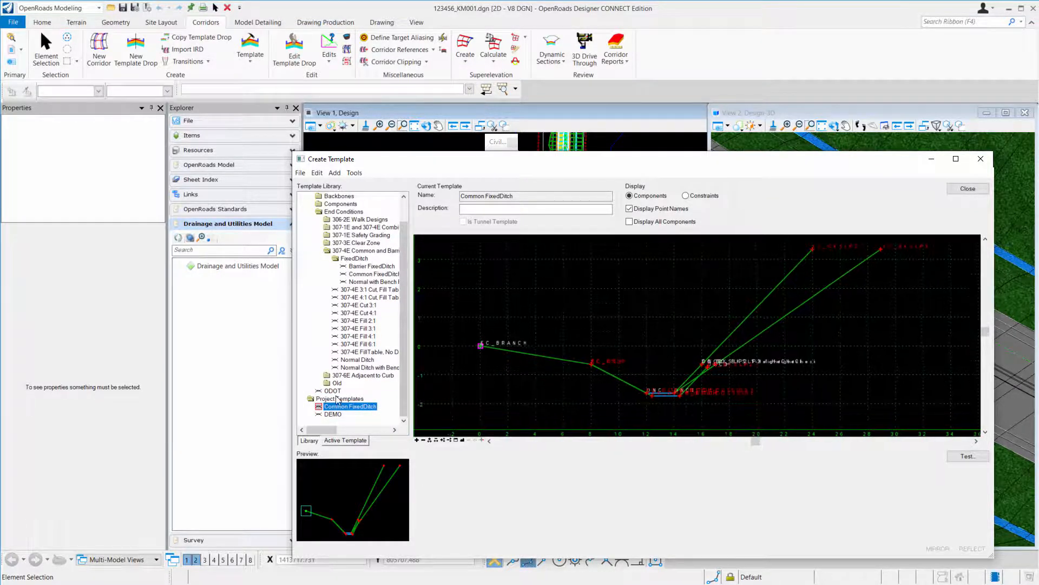
Step: Create a new template named RegEC in the Project Templates folder
{"action": "right_click", "coordinate": [355, 400]}
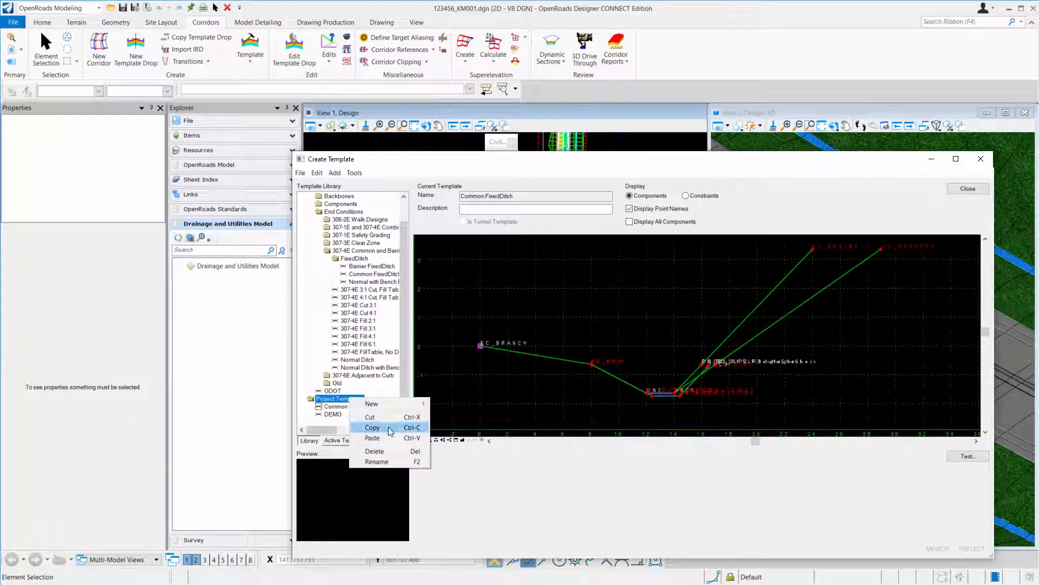
{"action": "left_click", "coordinate": [388, 430]}
{"action": "right_click", "coordinate": [344, 398]}
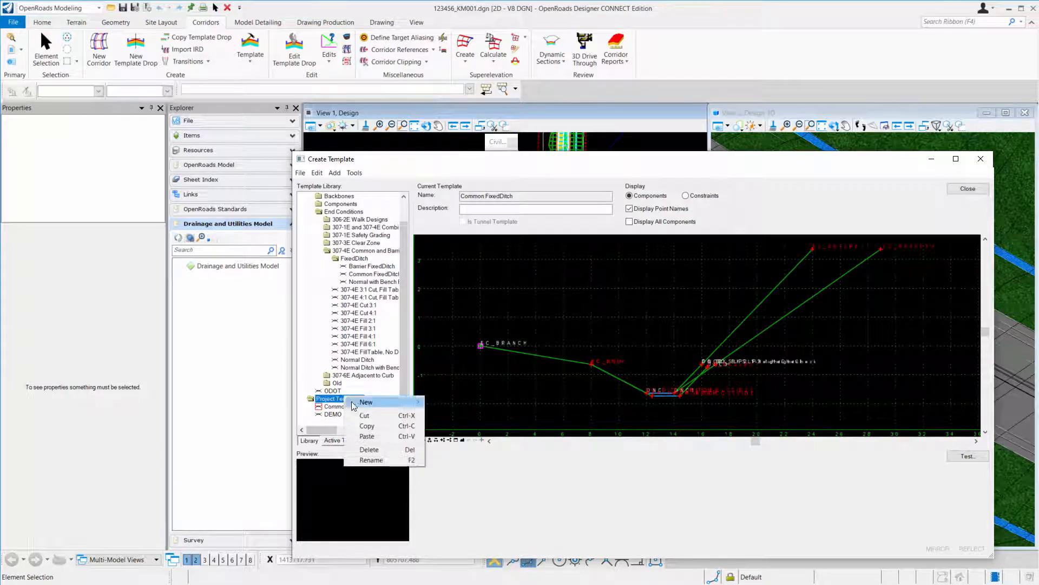
{"action": "mouse_move", "coordinate": [379, 401]}
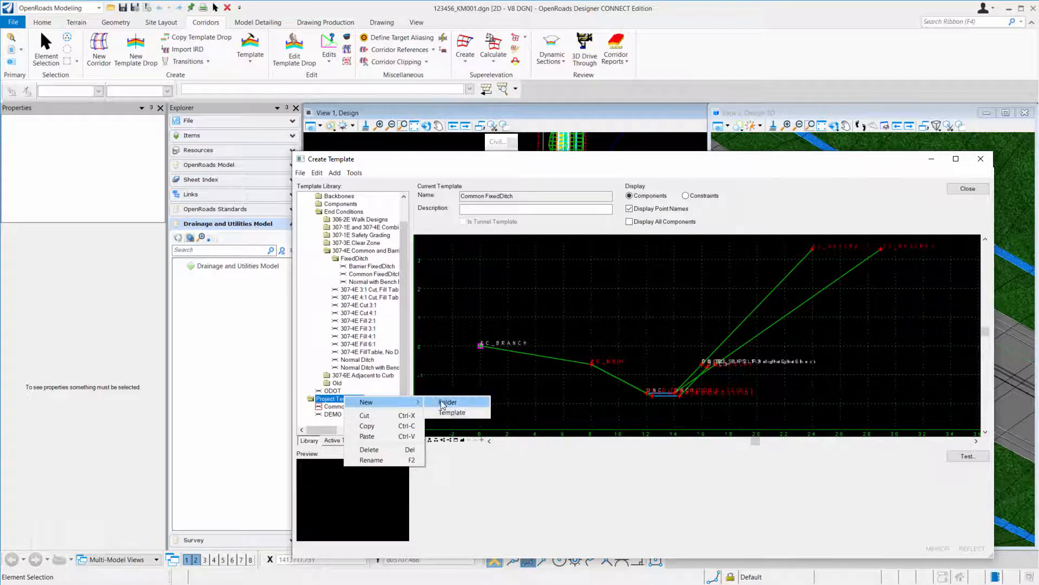
{"action": "left_click", "coordinate": [453, 412]}
{"action": "type", "text": "RegEC"}
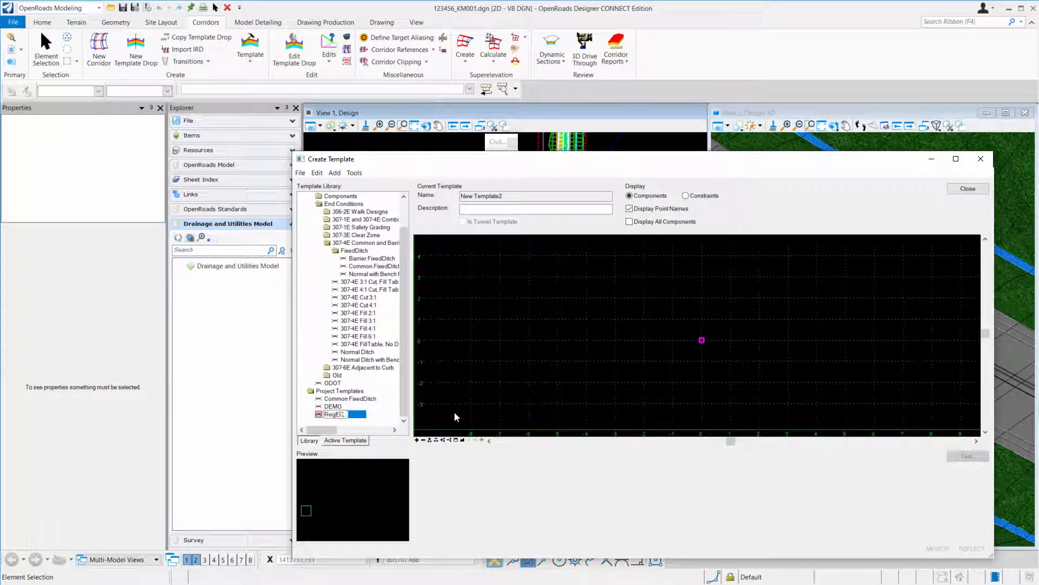
{"action": "key", "text": "Return"}
Step: Compare the project's Common FixedDitch template with RegEC, leaving Common FixedDitch as the active template
{"action": "double_click", "coordinate": [344, 399]}
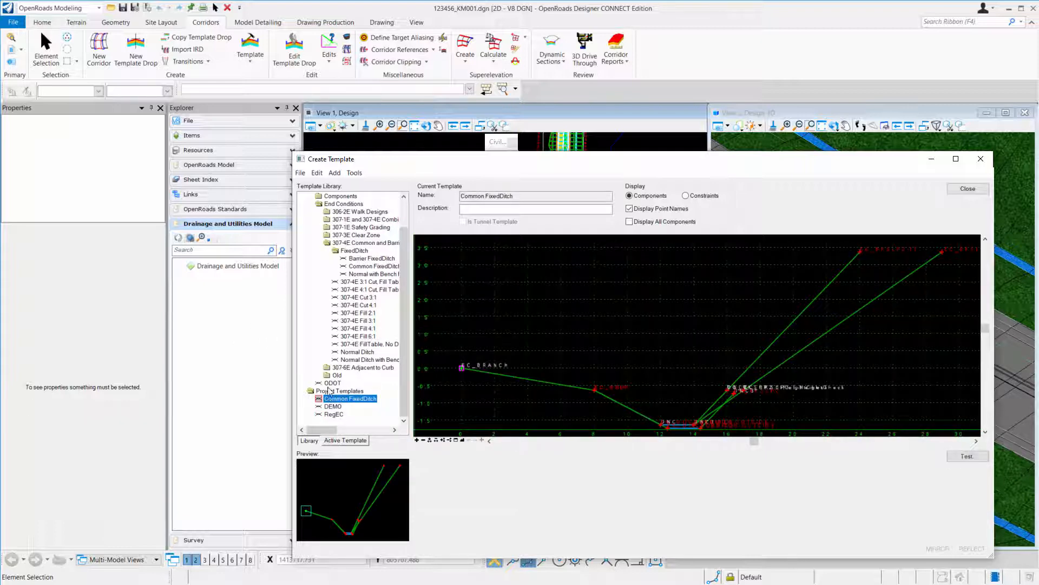
{"action": "double_click", "coordinate": [334, 415]}
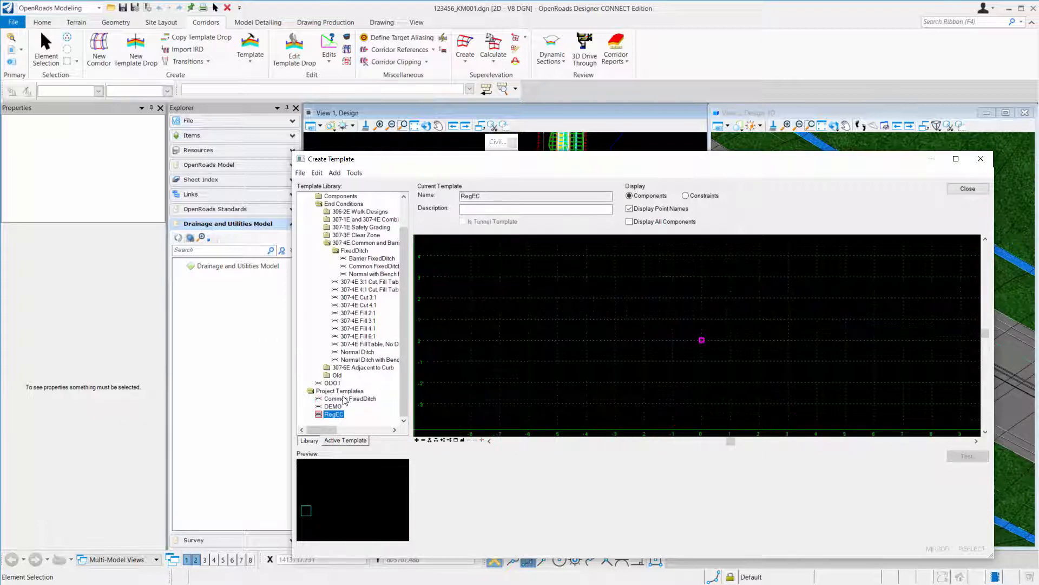
{"action": "double_click", "coordinate": [346, 399]}
{"action": "middle_click_drag", "start_coordinate": [664, 389], "coordinate": [674, 352]}
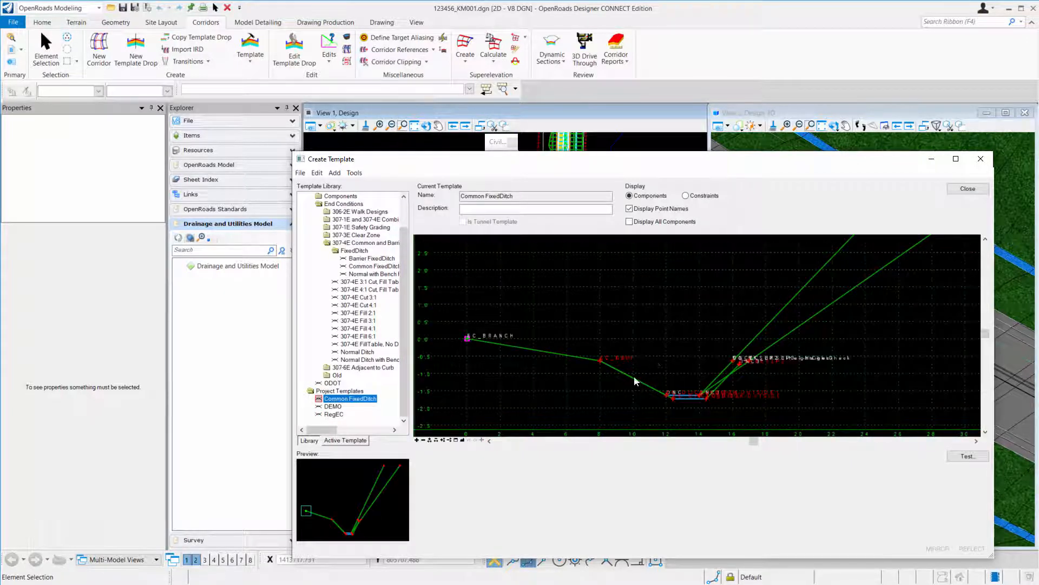
Step: Inspect the parametric constraints of Common FixedDitch and check the default value of FSLP without changing it
{"action": "left_click", "coordinate": [347, 442]}
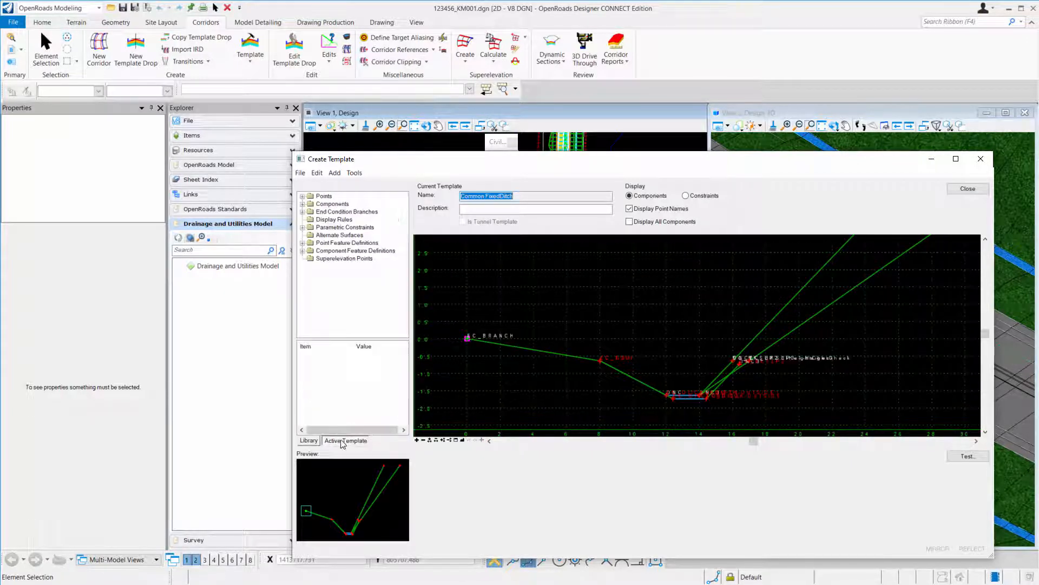
{"action": "left_click", "coordinate": [302, 227]}
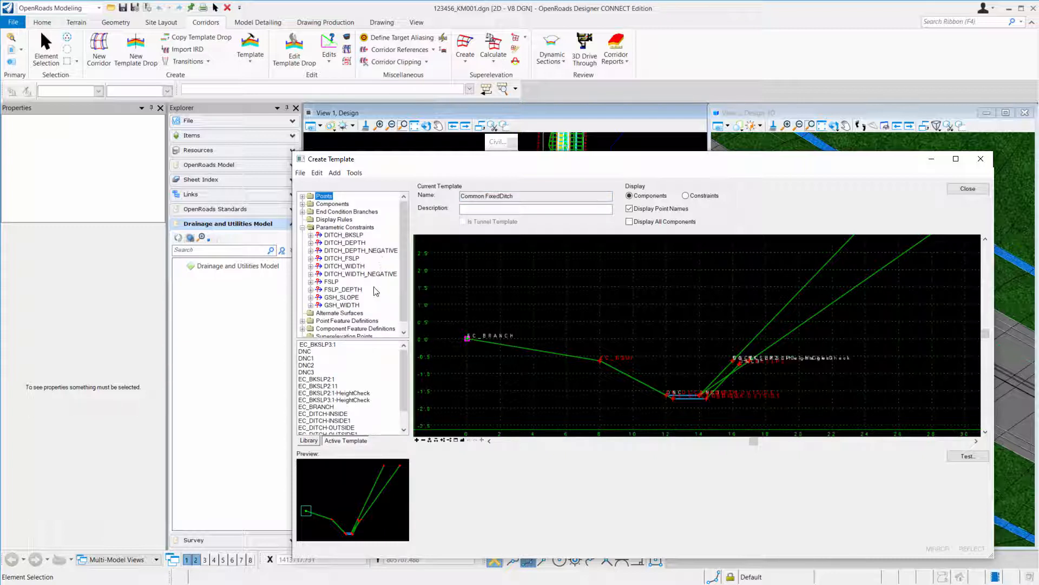
{"action": "double_click", "coordinate": [331, 282]}
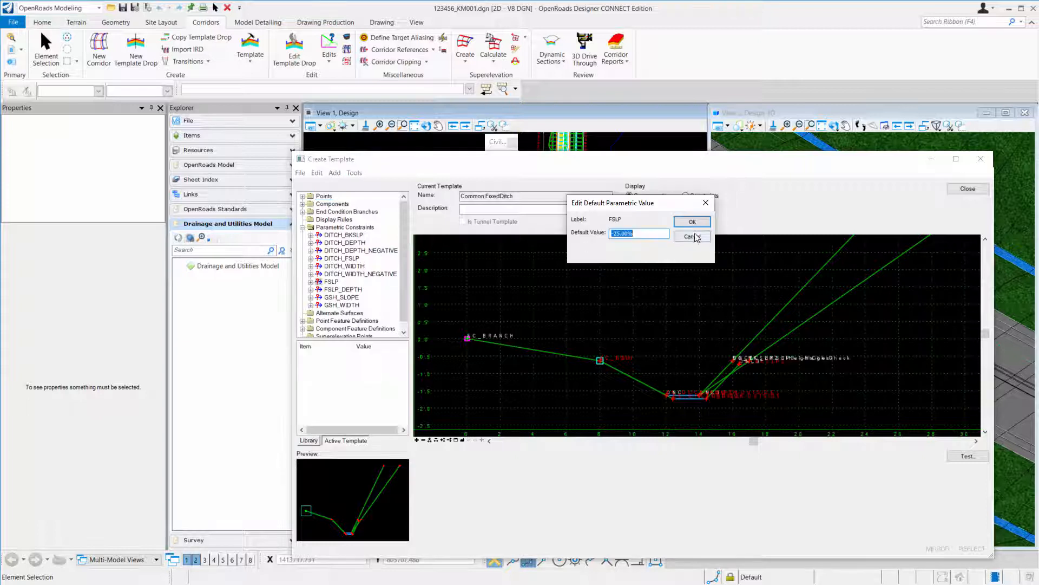
{"action": "left_click", "coordinate": [692, 237]}
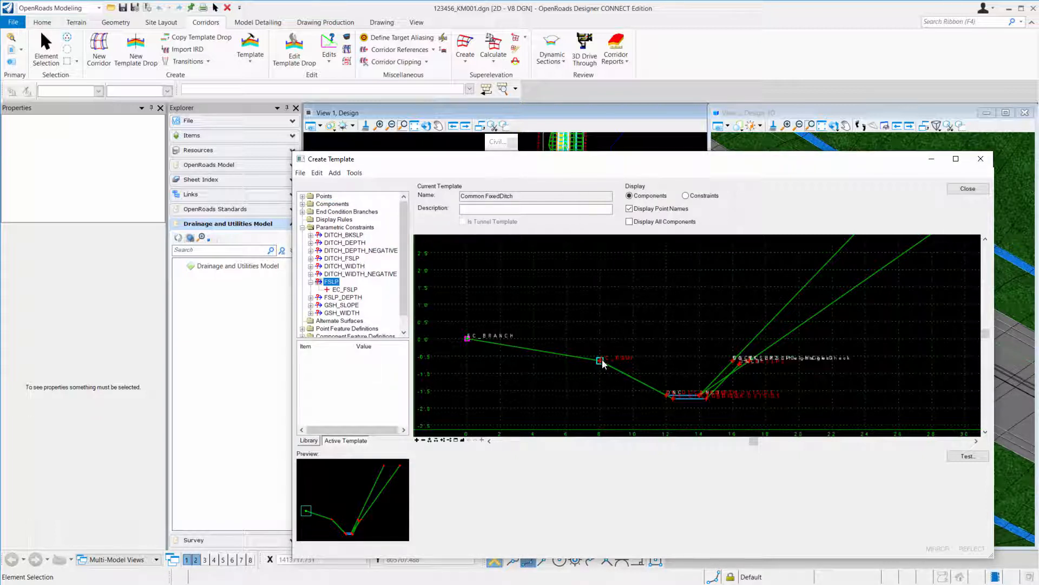
Step: Check the default values of FSLP_DEPTH, DITCH_FSLP and DITCH_DEPTH_NEGATIVE in Common FixedDitch without changing them
{"action": "double_click", "coordinate": [334, 299]}
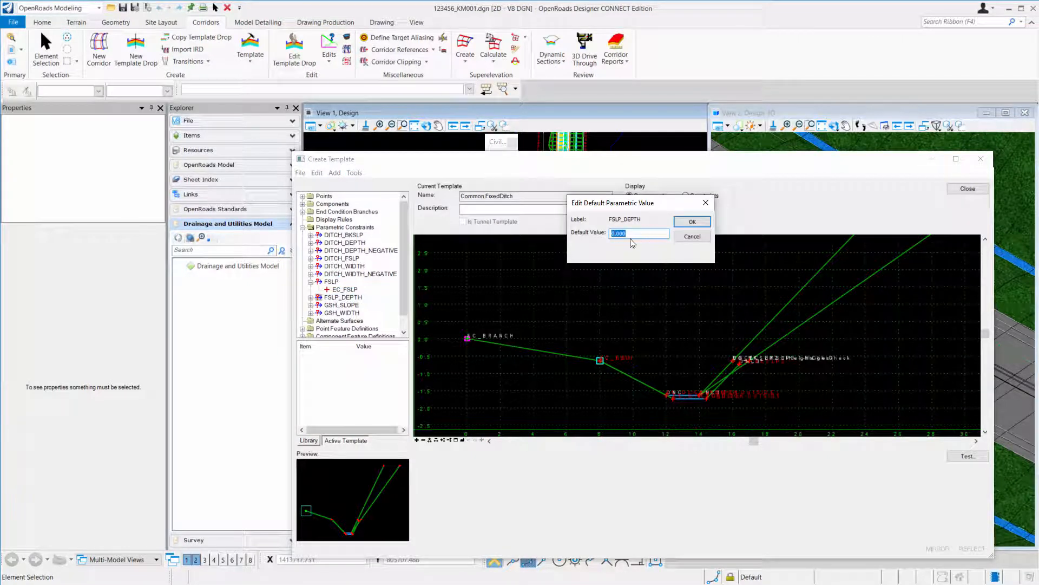
{"action": "left_click", "coordinate": [692, 237]}
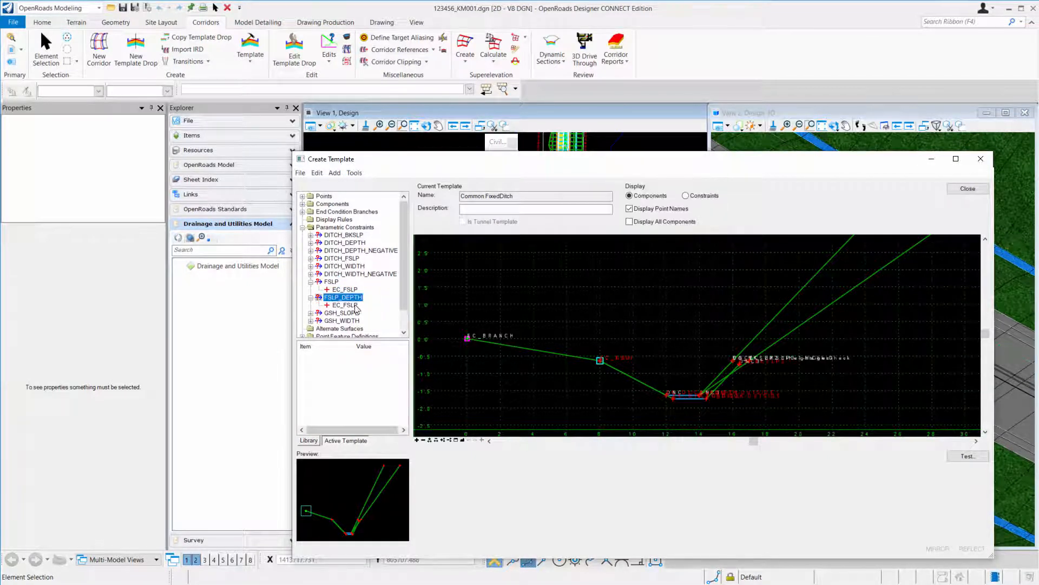
{"action": "left_click", "coordinate": [311, 297]}
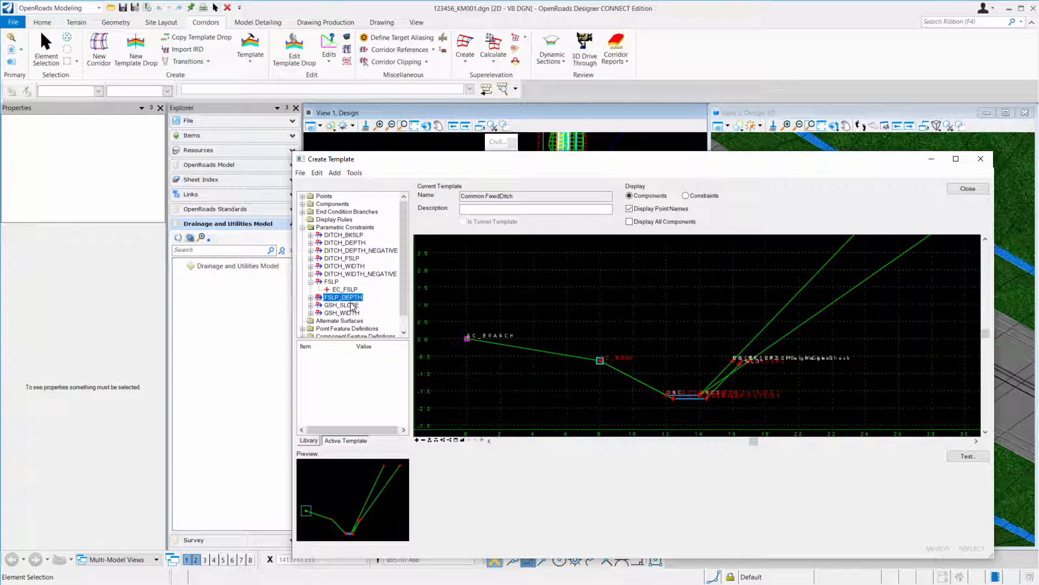
{"action": "scroll", "coordinate": [353, 307], "scroll_direction": "down", "scroll_amount": 1}
{"action": "double_click", "coordinate": [341, 244]}
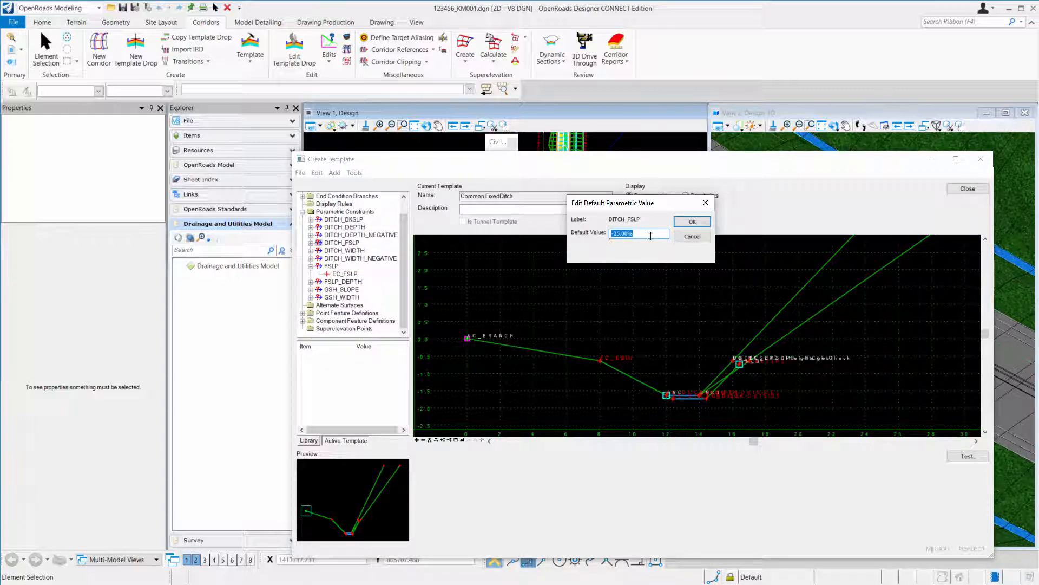
{"action": "left_click", "coordinate": [692, 236]}
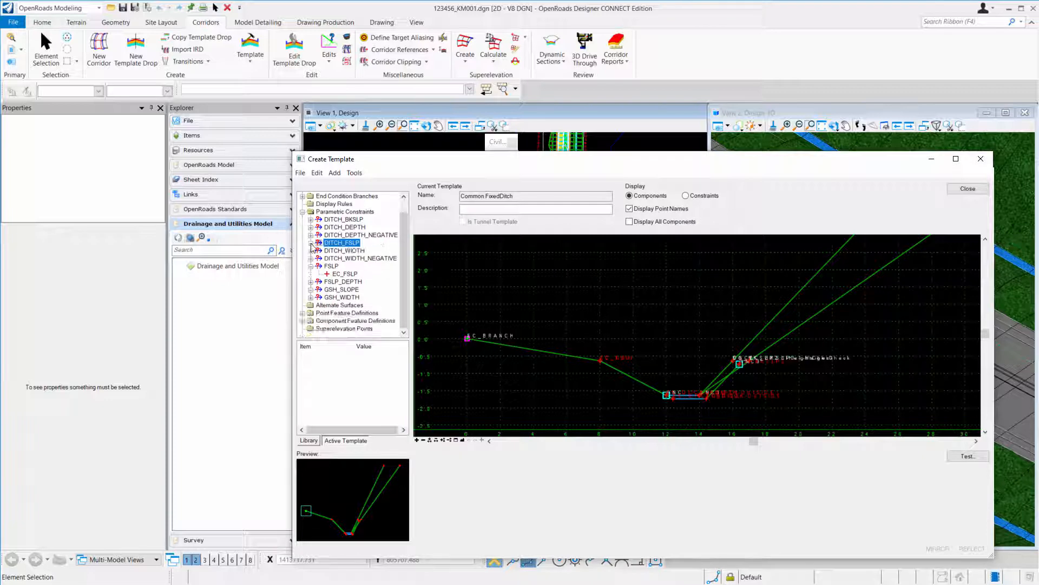
{"action": "double_click", "coordinate": [355, 235]}
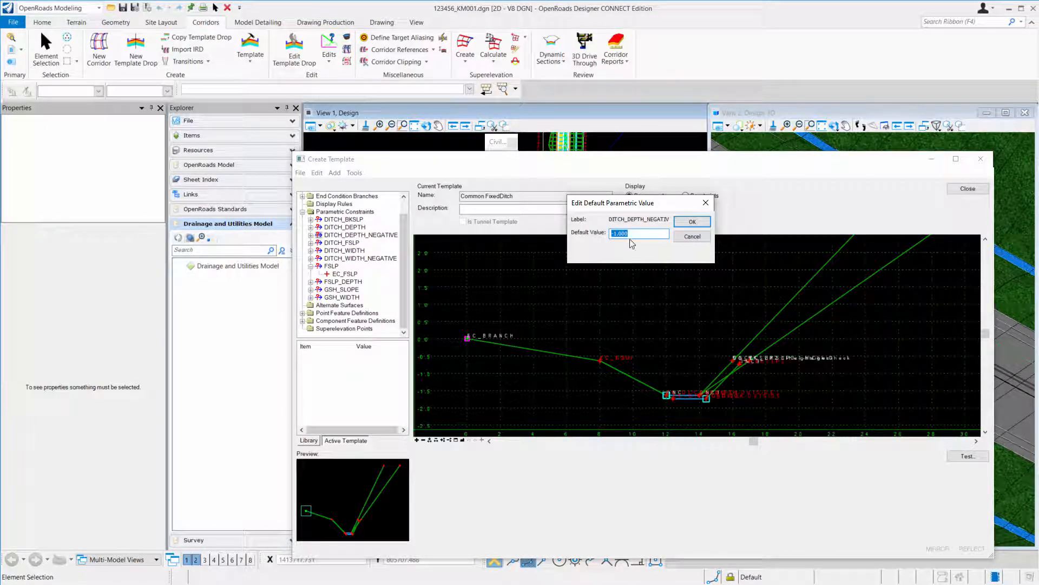
{"action": "left_click", "coordinate": [703, 238]}
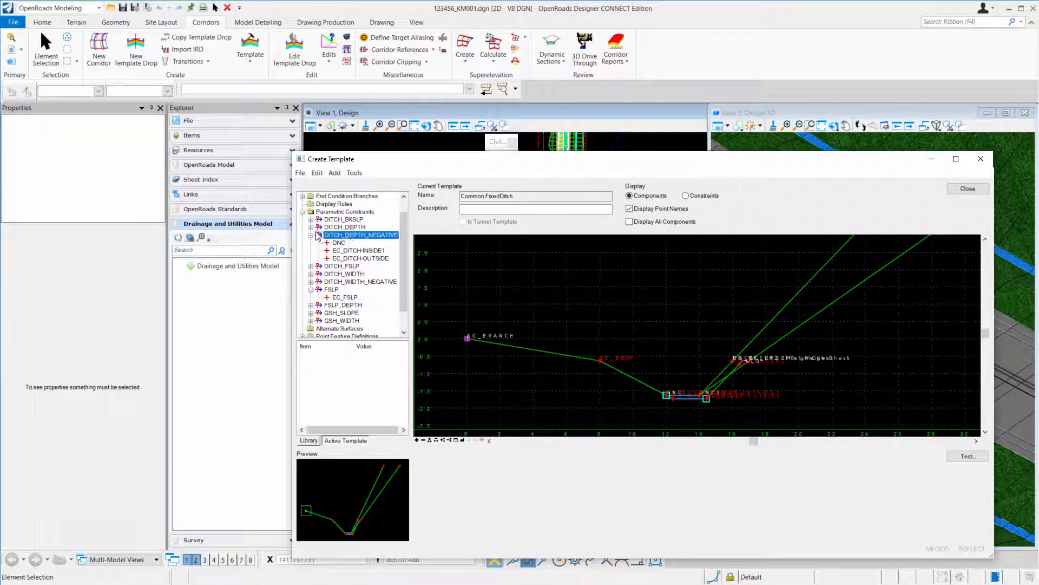
Step: Inspect the slope and width constraints of point EC_GSH in Common FixedDitch, leaving its properties unchanged
{"action": "left_click", "coordinate": [599, 361]}
{"action": "left_click", "coordinate": [602, 372]}
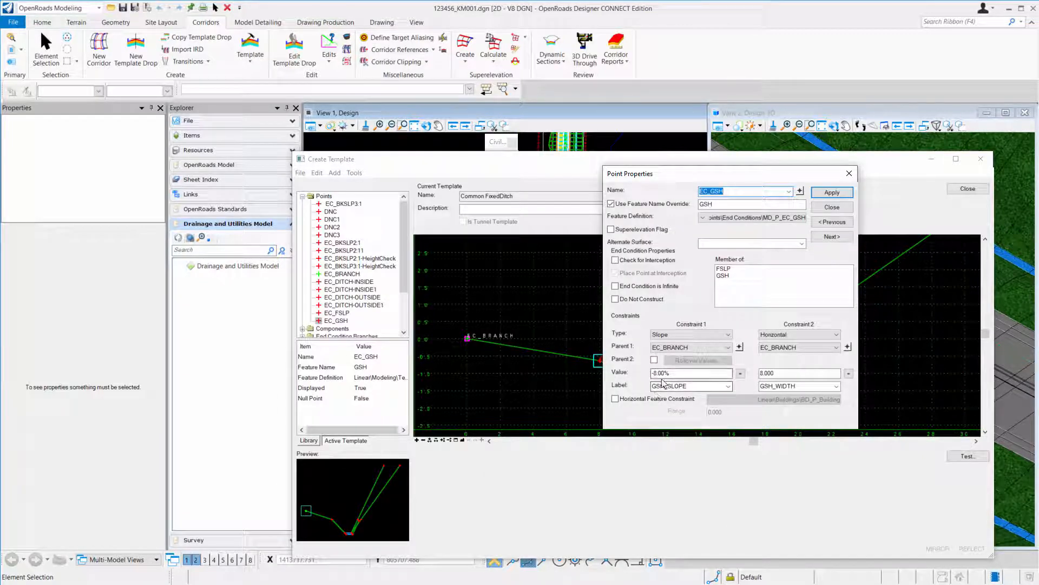
{"action": "left_click", "coordinate": [832, 208]}
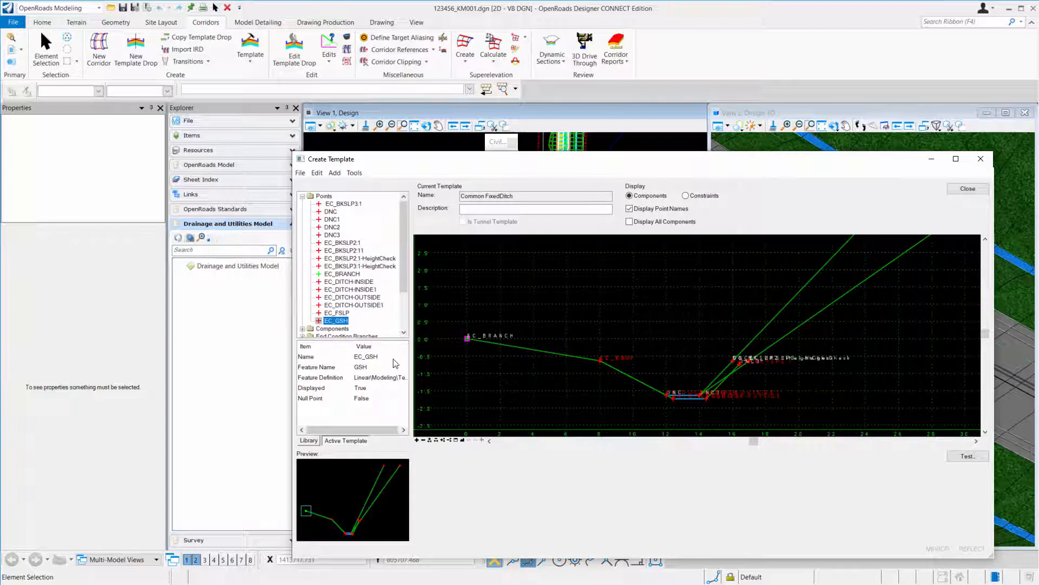
Step: Copy the 307-4E Cut 4:1 end condition from the template library into the Project Templates folder
{"action": "left_click", "coordinate": [309, 441]}
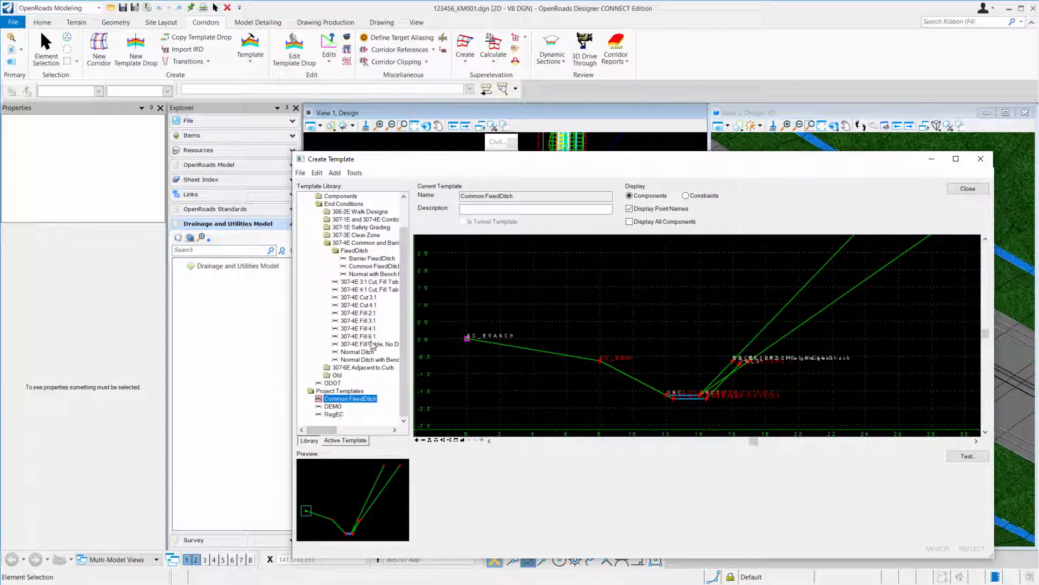
{"action": "left_click", "coordinate": [373, 306]}
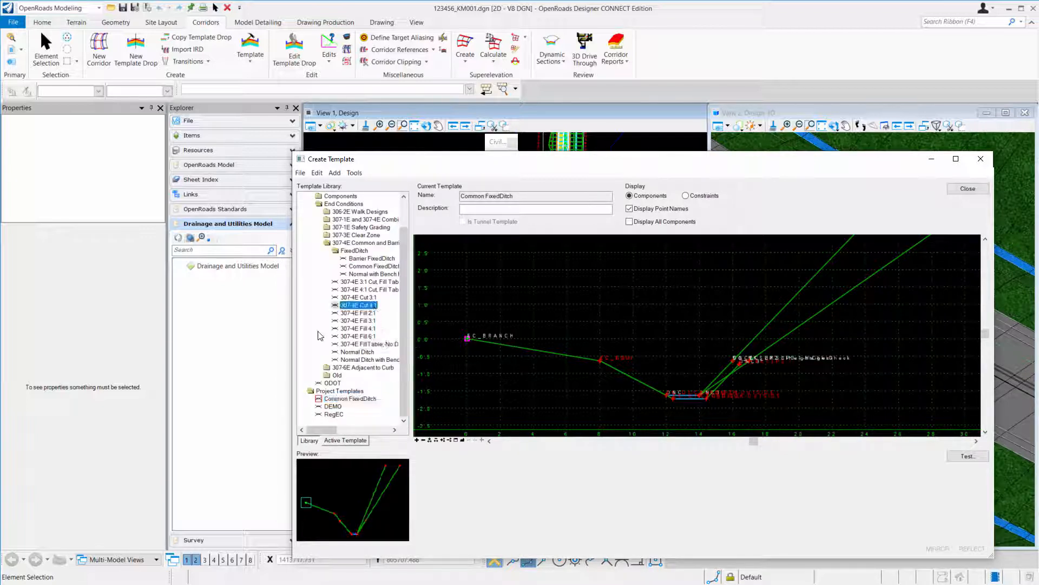
{"action": "right_click", "coordinate": [349, 308]}
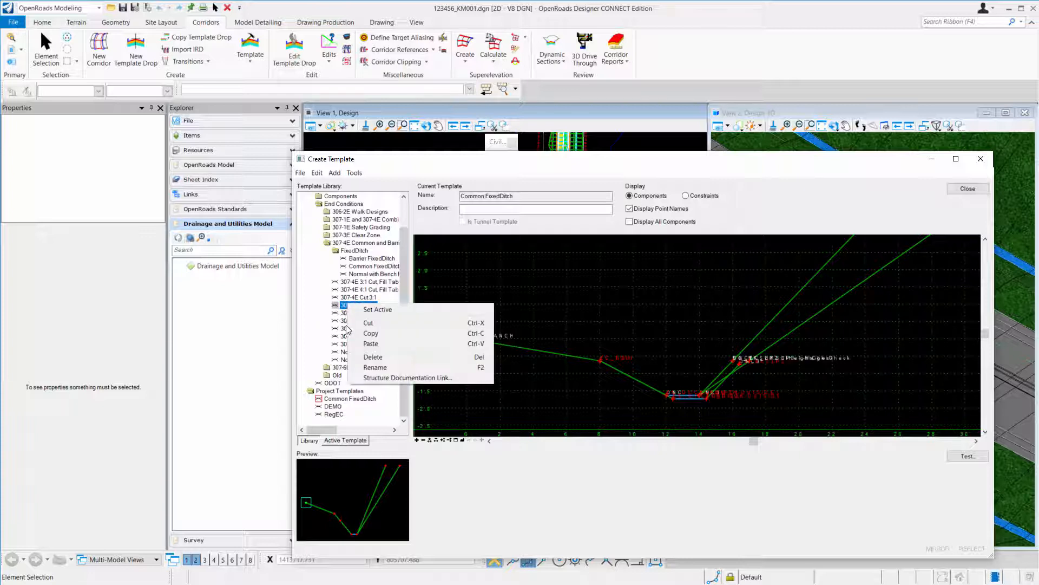
{"action": "left_click", "coordinate": [360, 335]}
{"action": "left_click", "coordinate": [340, 391]}
{"action": "right_click", "coordinate": [341, 394]}
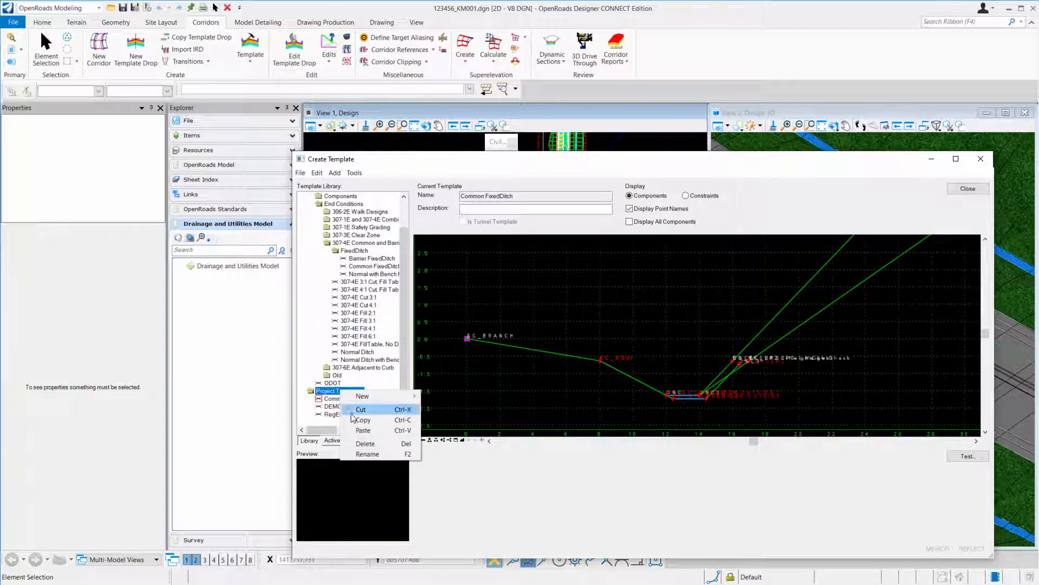
{"action": "left_click", "coordinate": [358, 429]}
Step: Delete the empty RegEC template from the Project Templates folder
{"action": "left_click", "coordinate": [333, 414]}
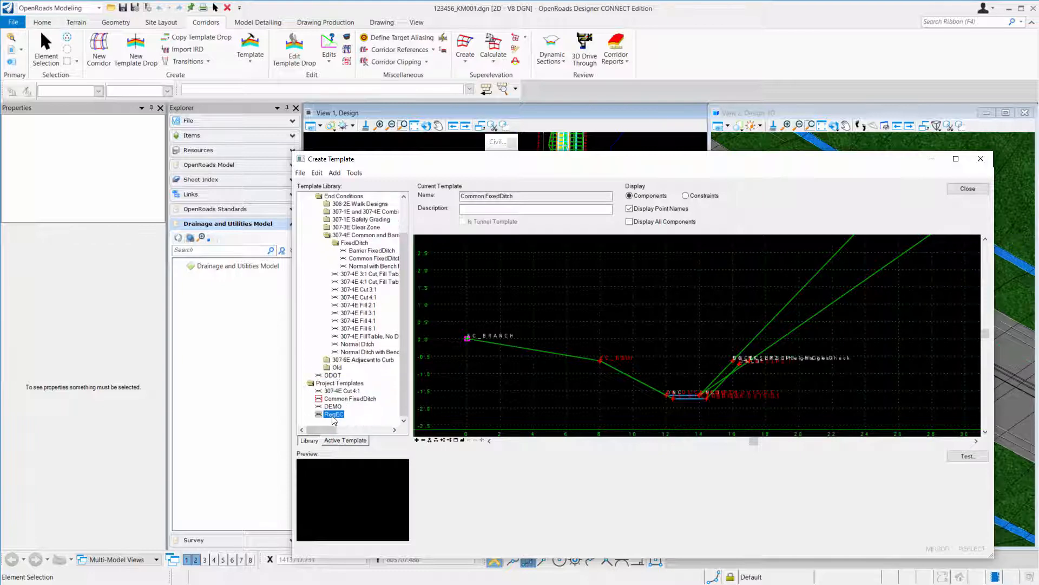
{"action": "right_click", "coordinate": [334, 414]}
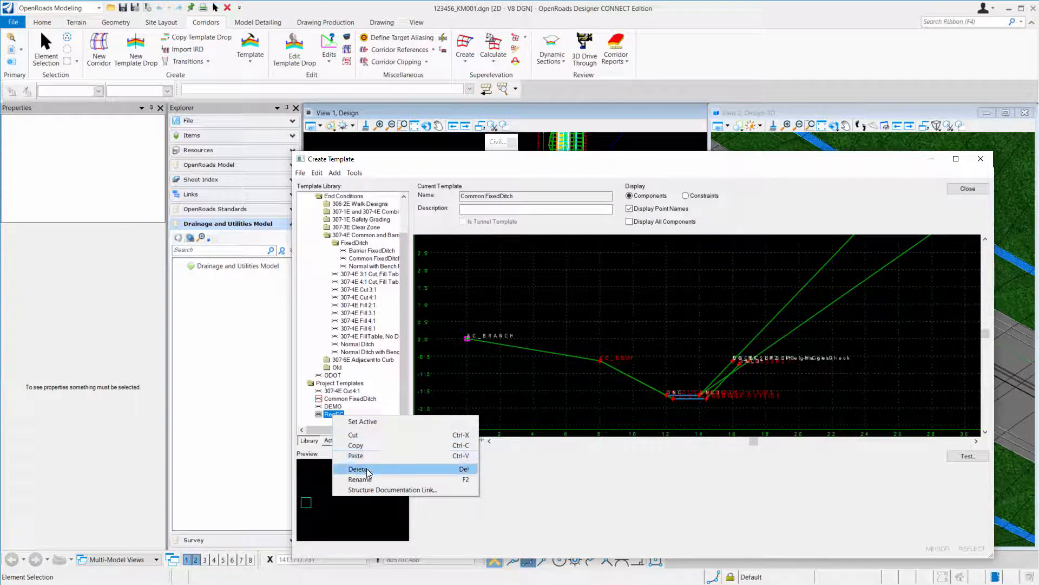
{"action": "left_click", "coordinate": [358, 469]}
{"action": "left_click", "coordinate": [519, 339]}
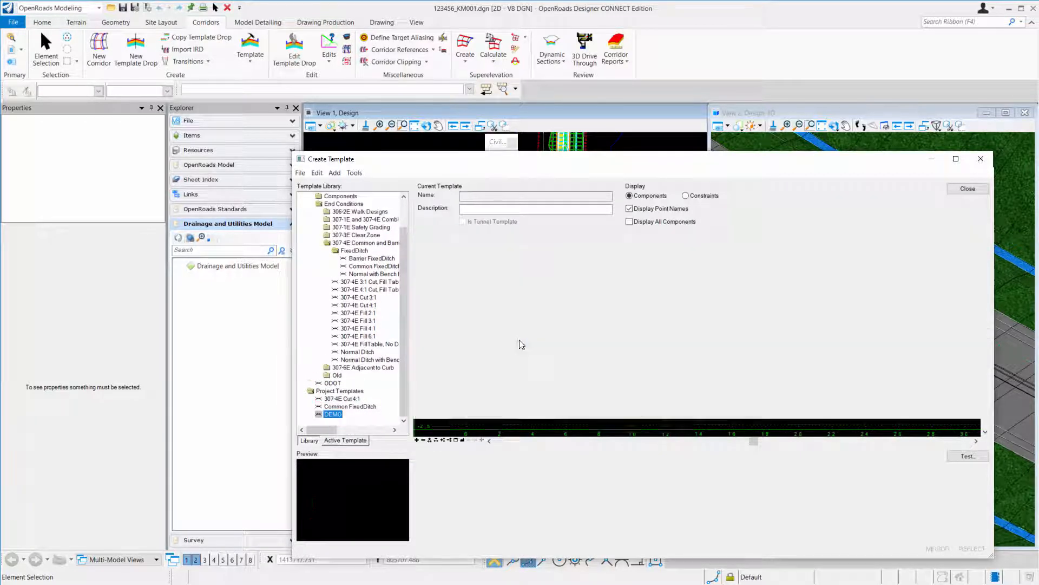
Step: Rename the copied 307-4E Cut 4:1 template as RegEC and make it the active template
{"action": "right_click", "coordinate": [336, 399]}
{"action": "left_click", "coordinate": [381, 461]}
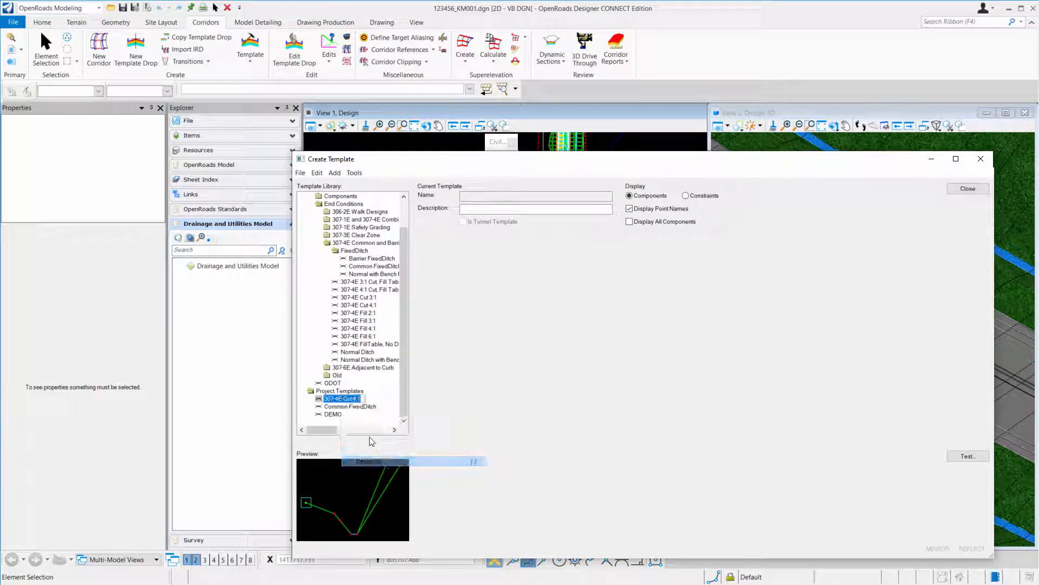
{"action": "type", "text": "RegE"}
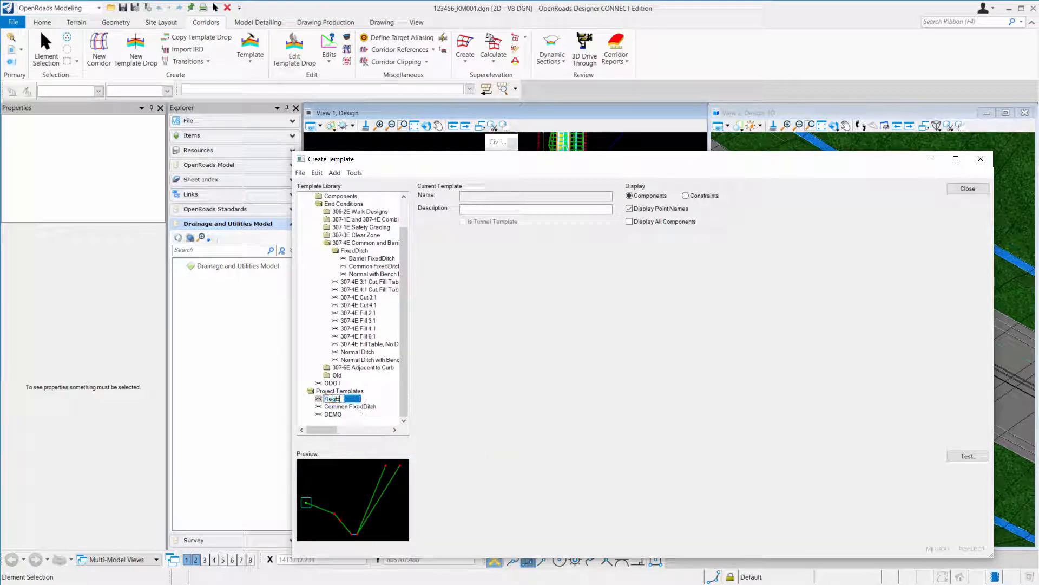
{"action": "type", "text": "C"}
{"action": "key", "text": "Return"}
{"action": "double_click", "coordinate": [333, 398]}
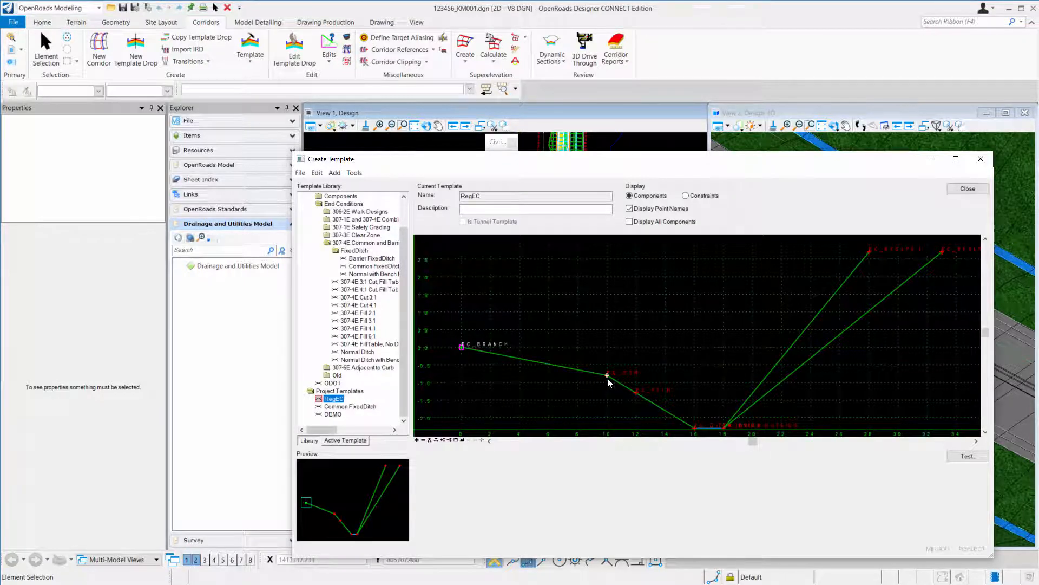
Step: Set the horizontal GSH_WIDTH constraint of point EC_GSH in RegEC to 8
{"action": "double_click", "coordinate": [608, 375]}
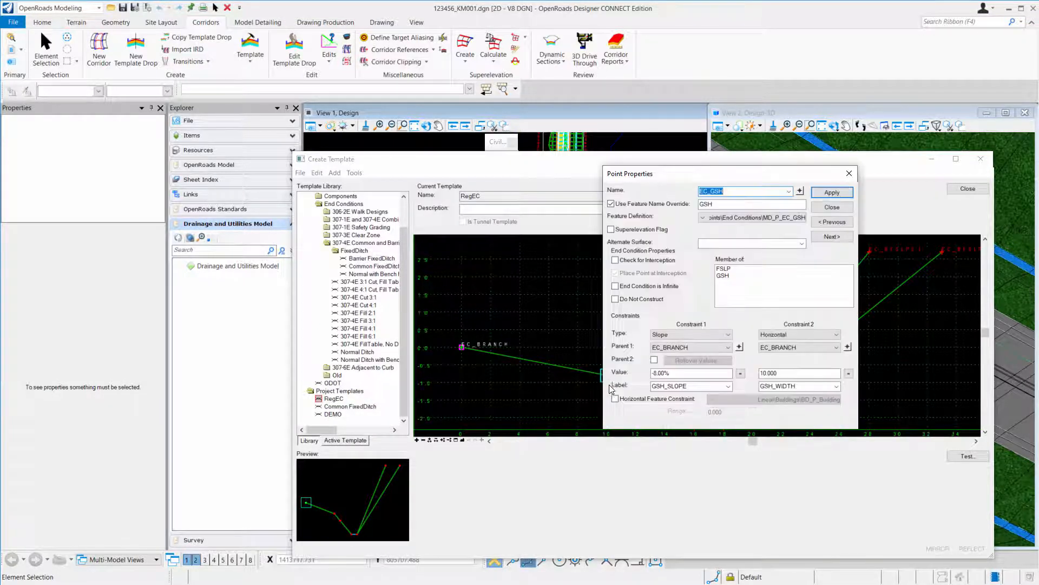
{"action": "double_click", "coordinate": [771, 377]}
{"action": "type", "text": "6"}
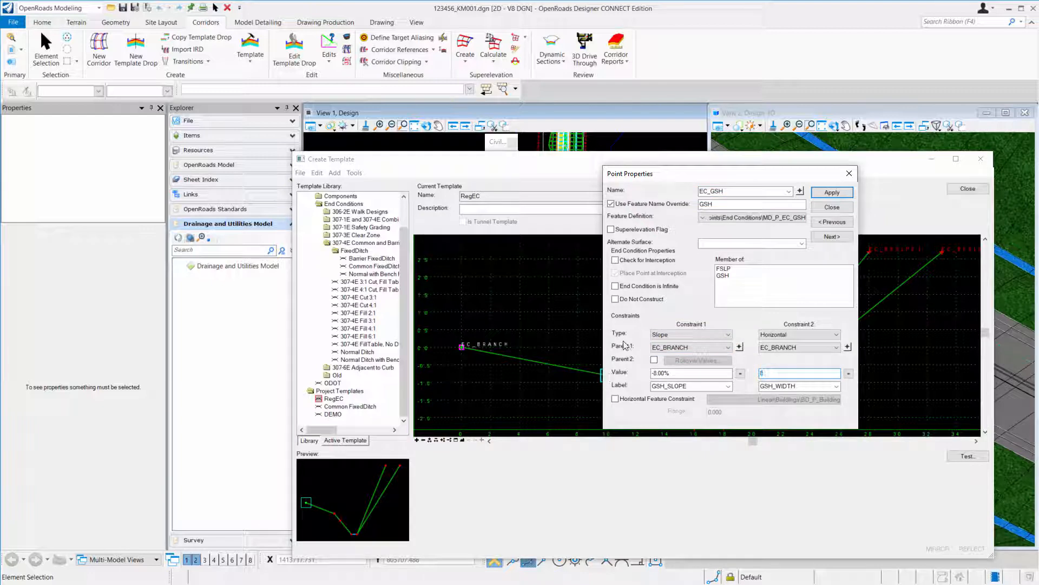
{"action": "left_click", "coordinate": [827, 193]}
{"action": "left_click", "coordinate": [818, 208]}
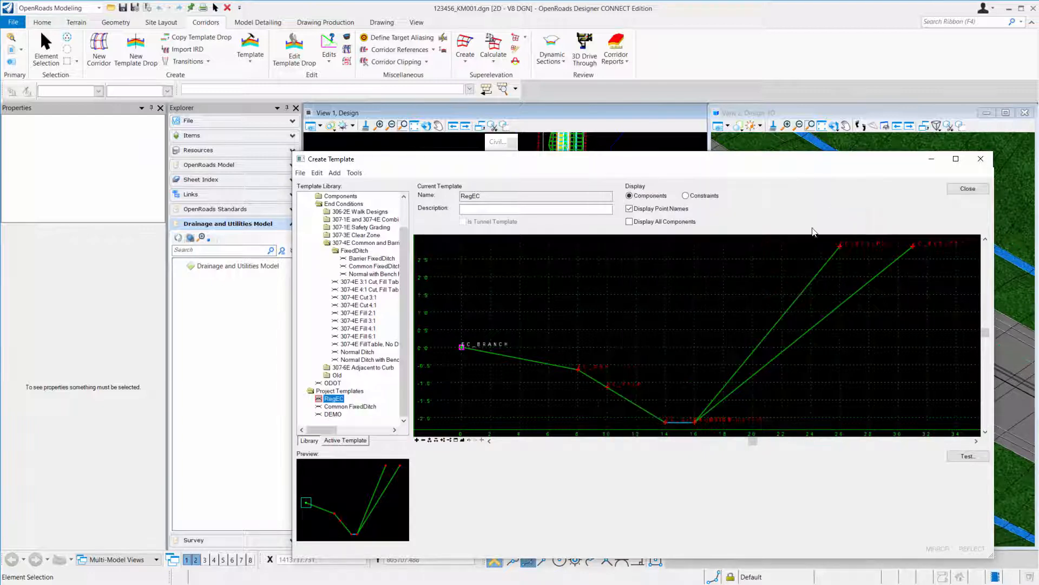
Step: Set the vertical FSLP_DEPTH constraint of point EC_FSLP in RegEC to 0
{"action": "double_click", "coordinate": [609, 388]}
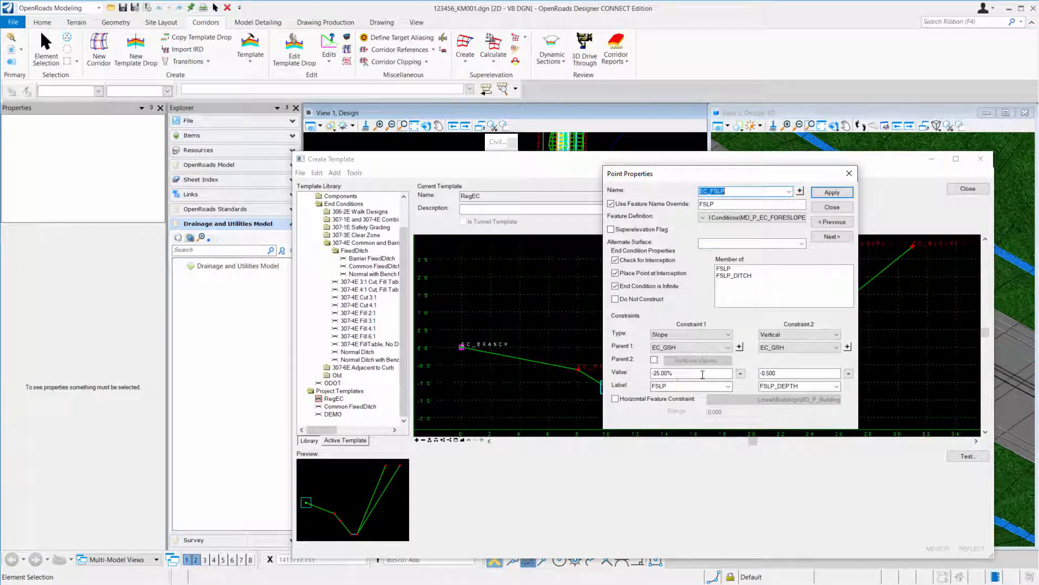
{"action": "key", "text": "Tab"}
{"action": "type", "text": "0"}
{"action": "key", "text": "Return"}
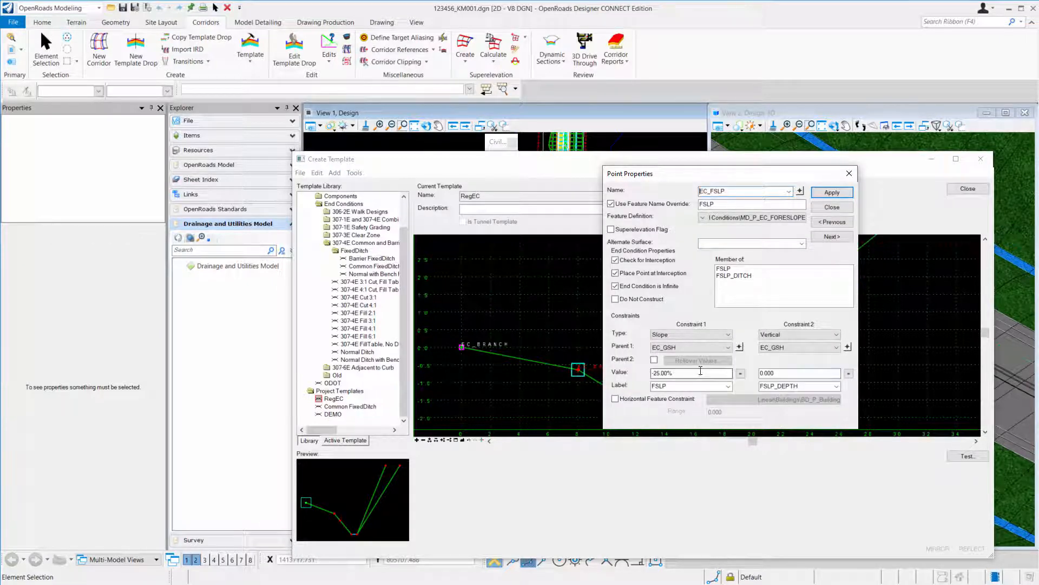
{"action": "left_click", "coordinate": [832, 193]}
{"action": "left_click", "coordinate": [832, 207]}
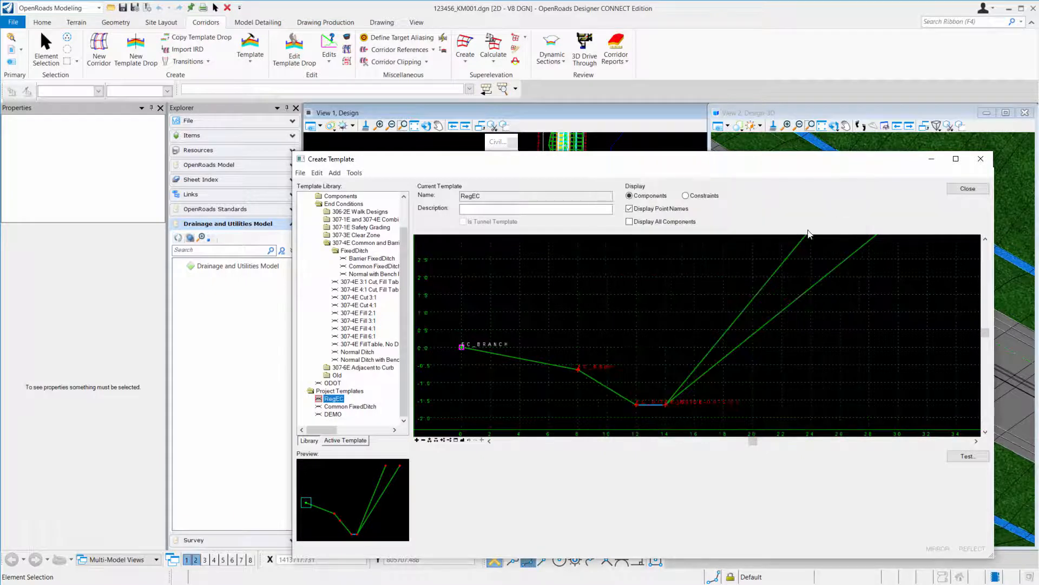
Step: Review RegEC's back slope ends and the constraints of EC_DITCH-INSIDE and EC_DITCH-OUTSIDE, and make the project's Common FixedDitch active for comparison
{"action": "double_click", "coordinate": [637, 405]}
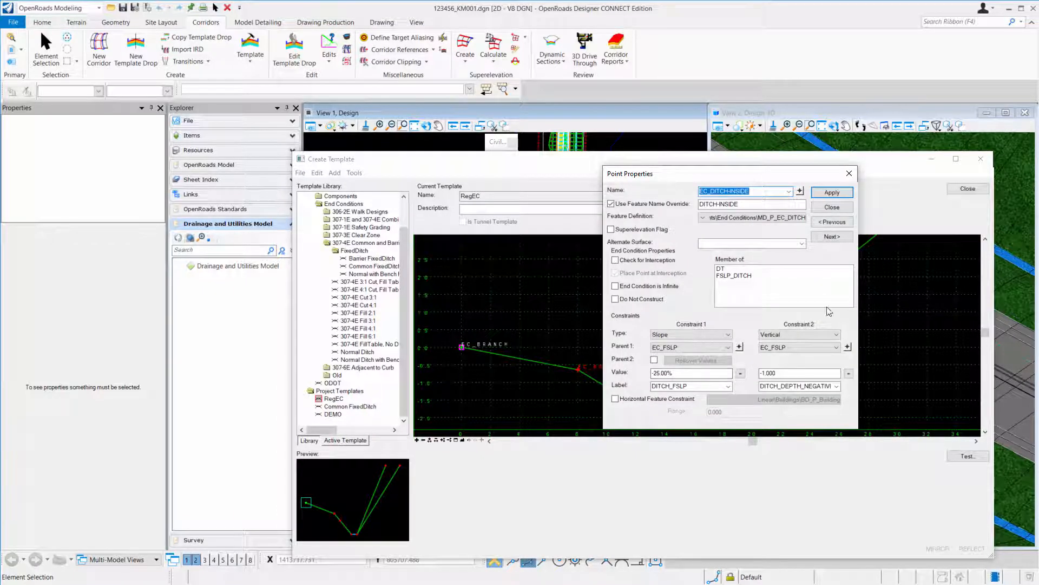
{"action": "left_click", "coordinate": [832, 208]}
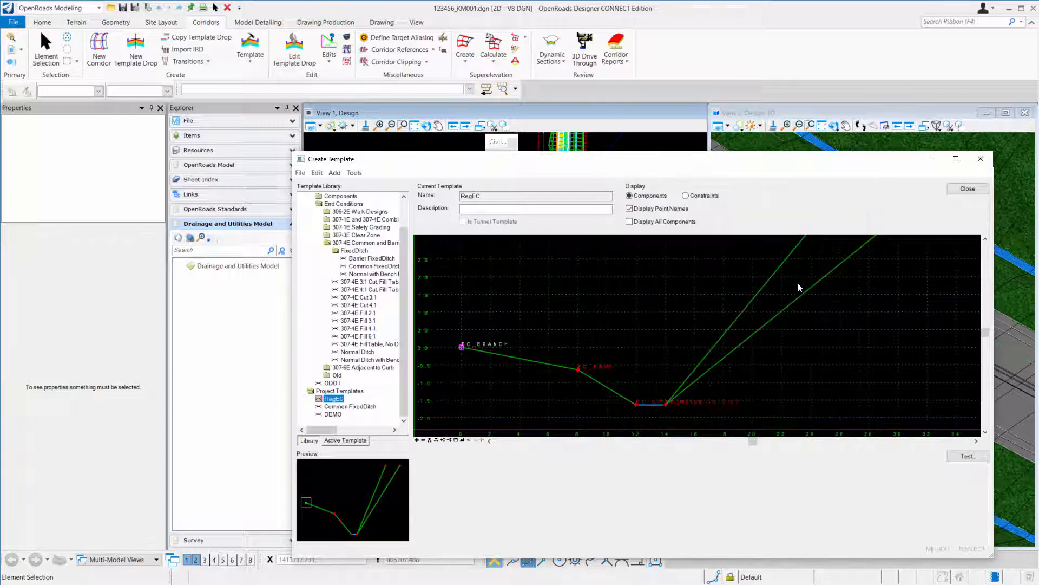
{"action": "scroll", "coordinate": [678, 407], "scroll_direction": "down", "scroll_amount": 2}
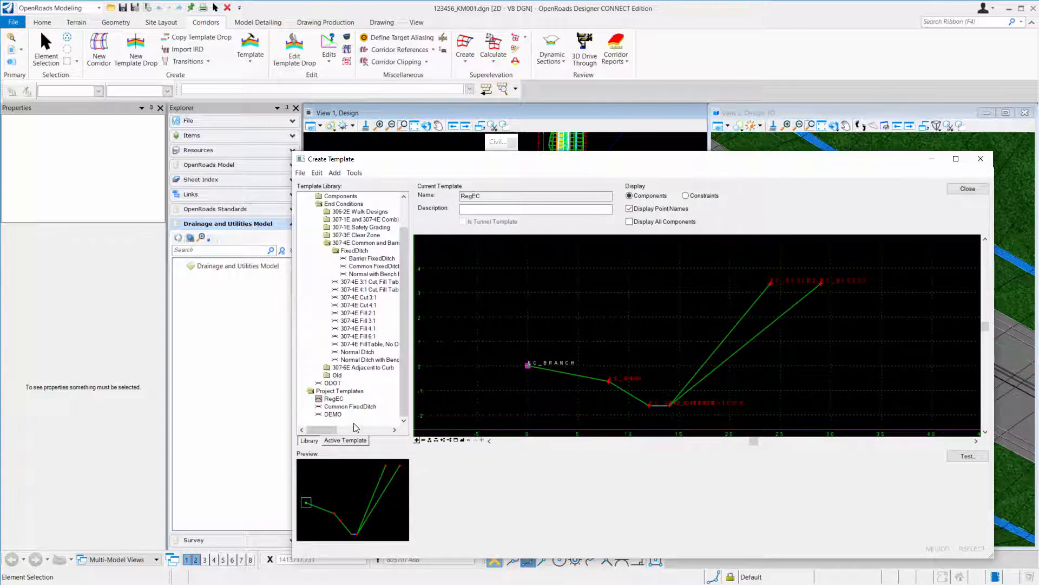
{"action": "scroll", "coordinate": [755, 282], "scroll_direction": "up", "scroll_amount": 3}
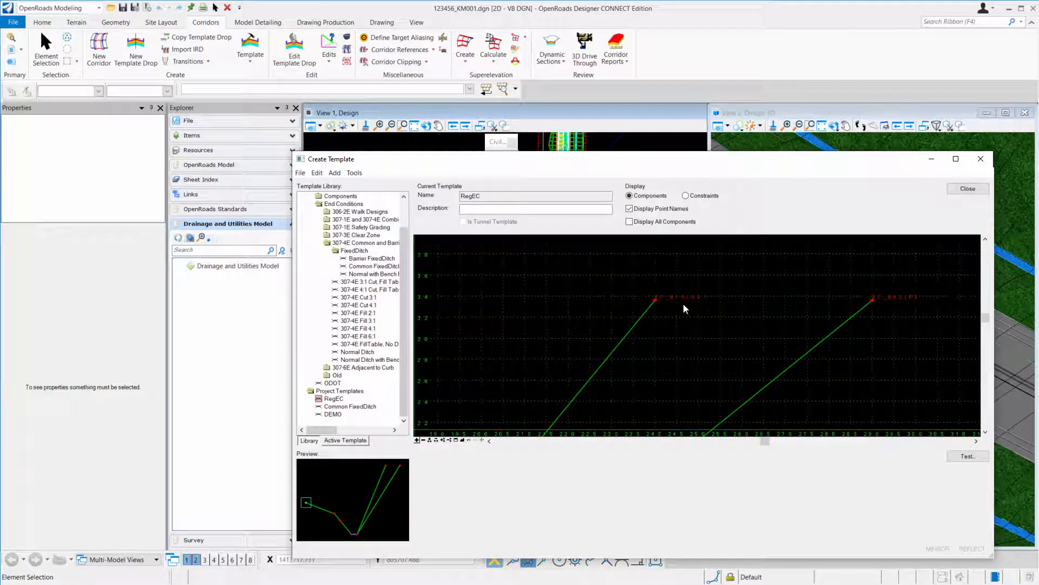
{"action": "scroll", "coordinate": [913, 301], "scroll_direction": "up", "scroll_amount": 2}
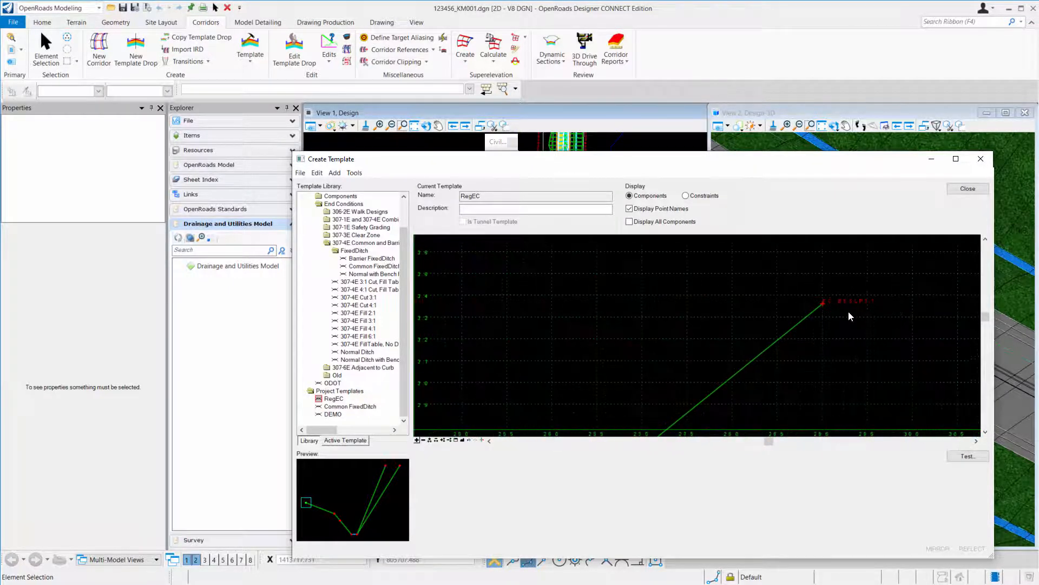
{"action": "scroll", "coordinate": [822, 301], "scroll_direction": "down", "scroll_amount": 8}
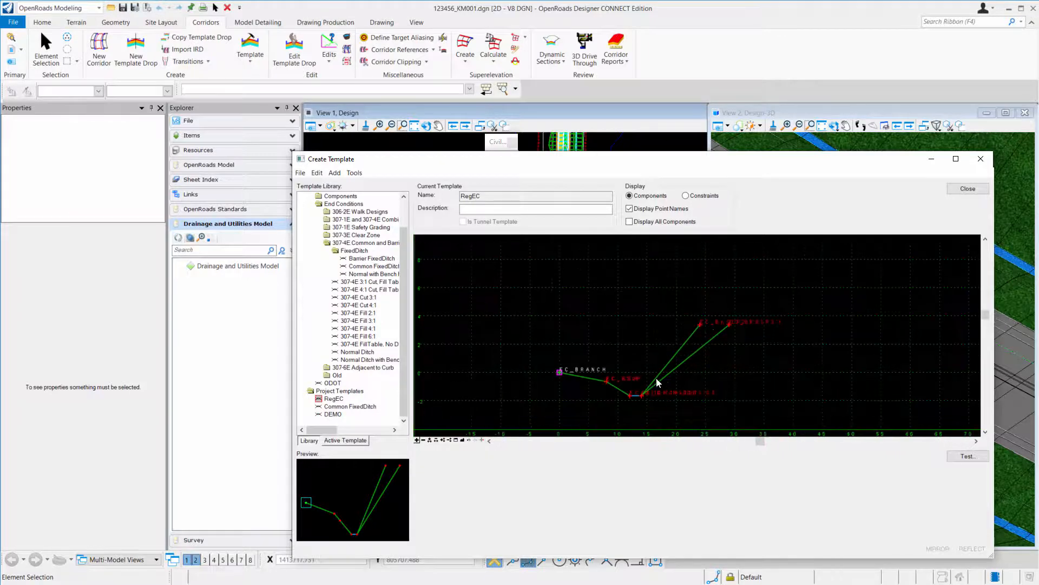
{"action": "scroll", "coordinate": [663, 365], "scroll_direction": "up", "scroll_amount": 2}
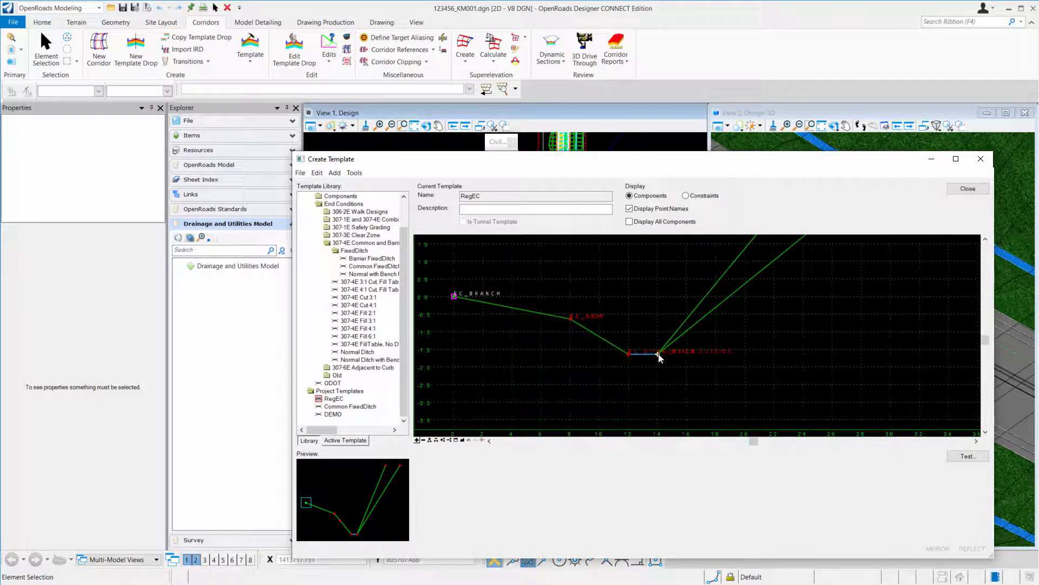
{"action": "double_click", "coordinate": [658, 352]}
{"action": "left_click", "coordinate": [671, 374]}
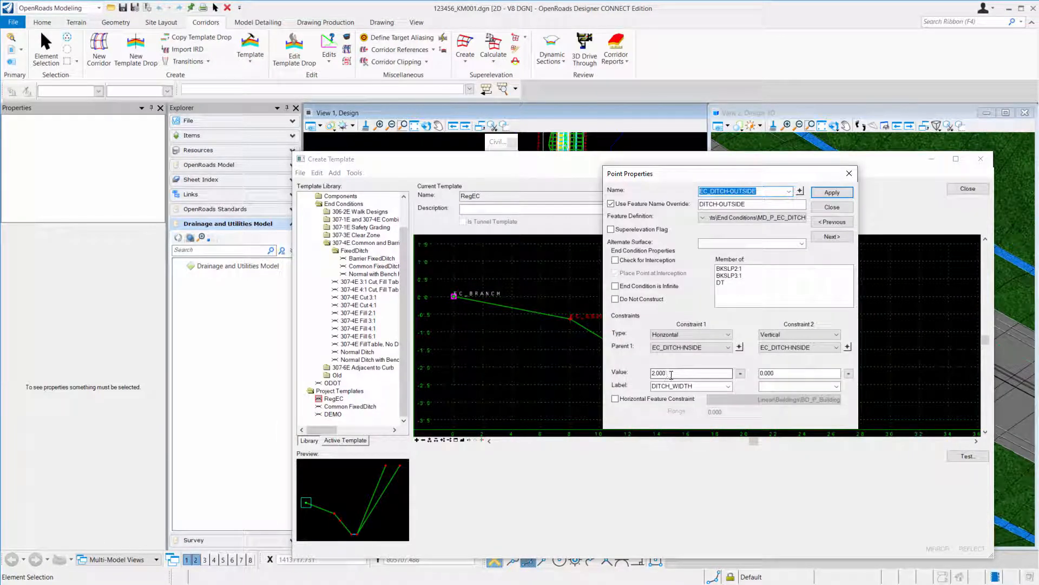
{"action": "left_click", "coordinate": [822, 209]}
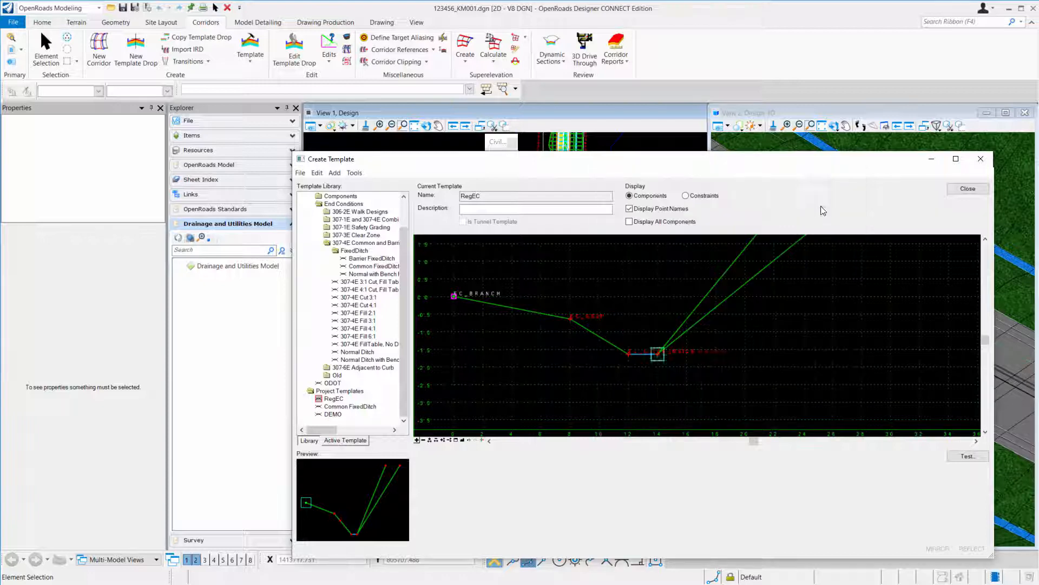
{"action": "double_click", "coordinate": [354, 407]}
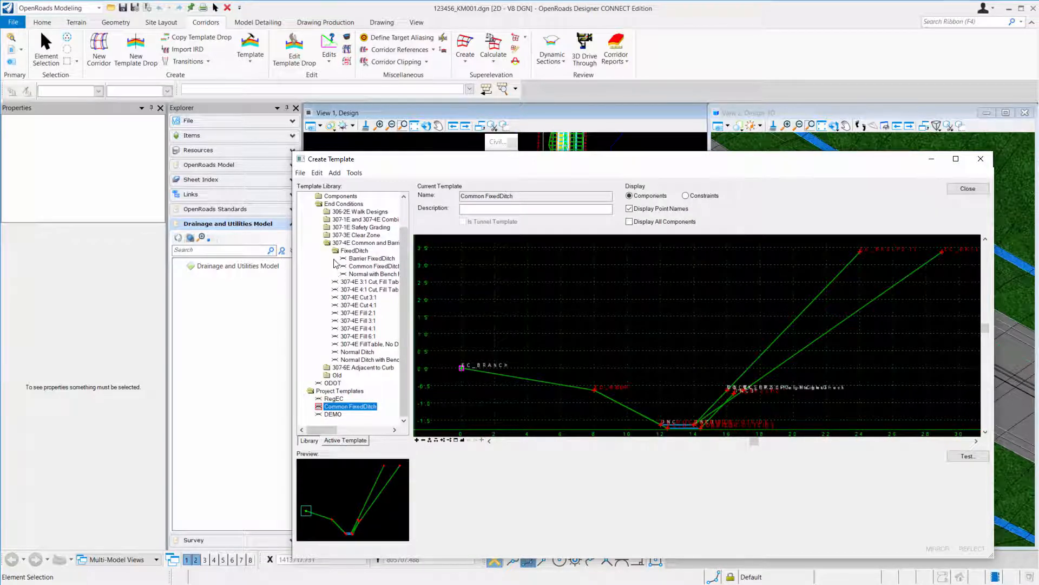
Step: Check the default value of the DITCH_WIDTH parametric constraint in the Common FixedDitch template
{"action": "left_click", "coordinate": [364, 443]}
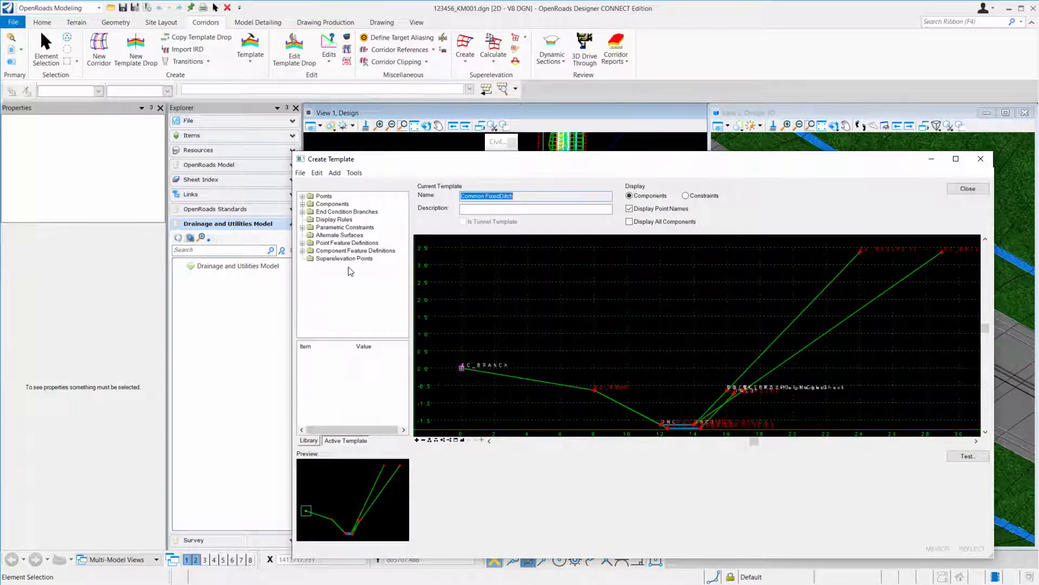
{"action": "left_click", "coordinate": [303, 228]}
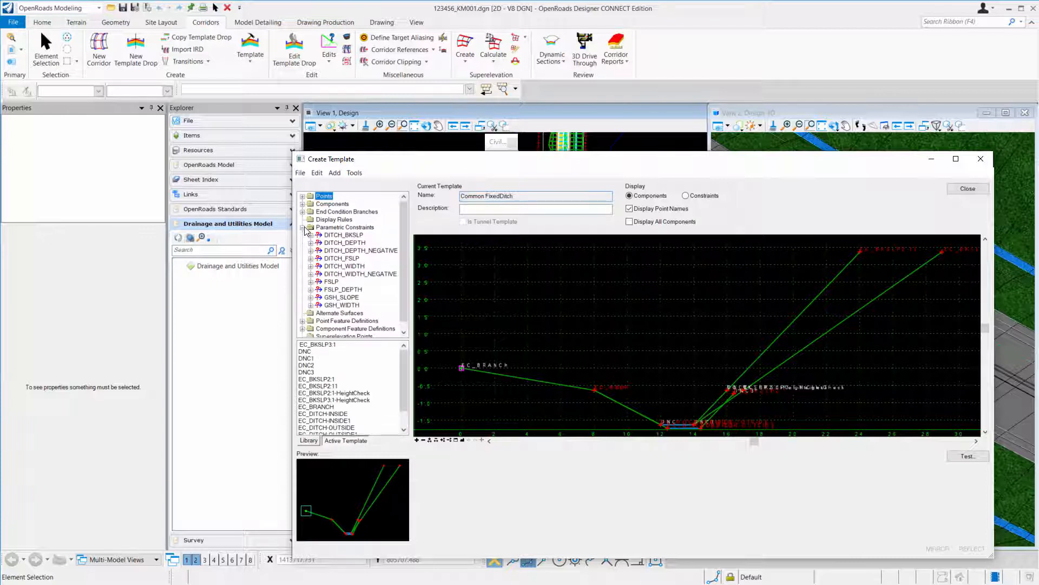
{"action": "double_click", "coordinate": [346, 266]}
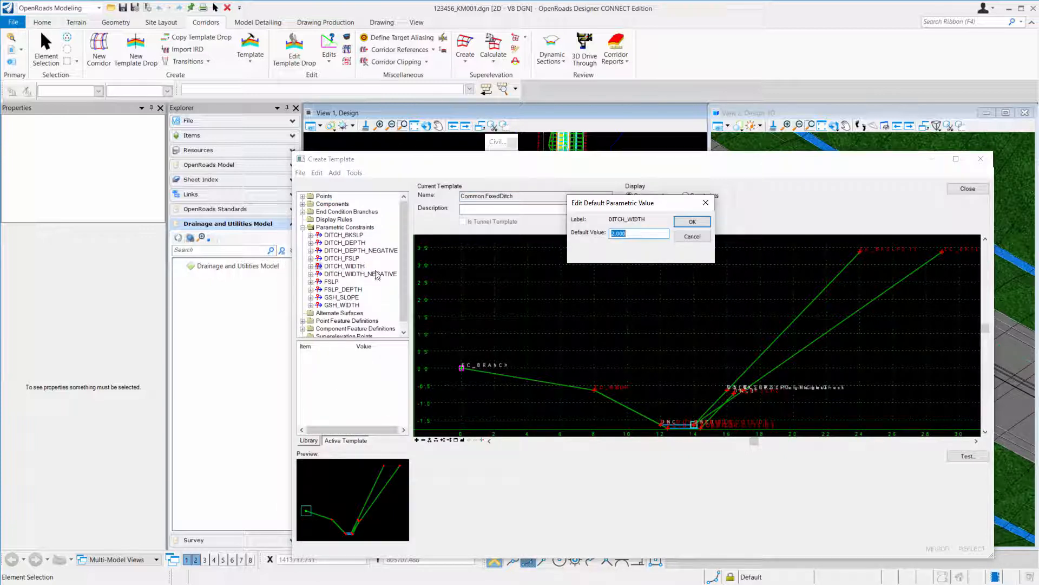
{"action": "left_click", "coordinate": [689, 237]}
{"action": "left_click", "coordinate": [309, 440]}
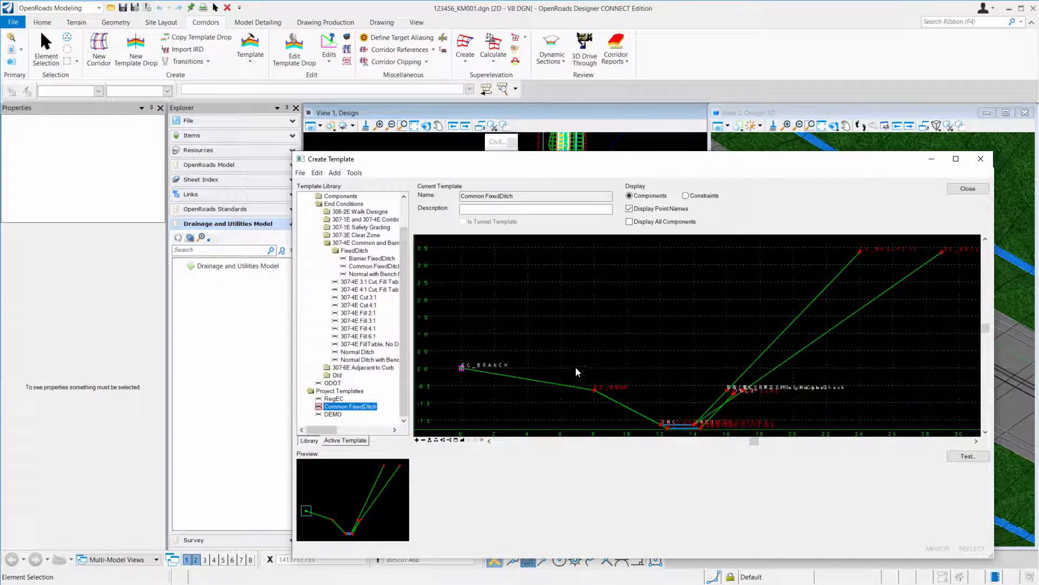
Step: Compare the RegEC and Common FixedDitch project templates, examining the back slope and height-check components beyond the ditch
{"action": "scroll", "coordinate": [648, 346], "scroll_direction": "down", "scroll_amount": 2}
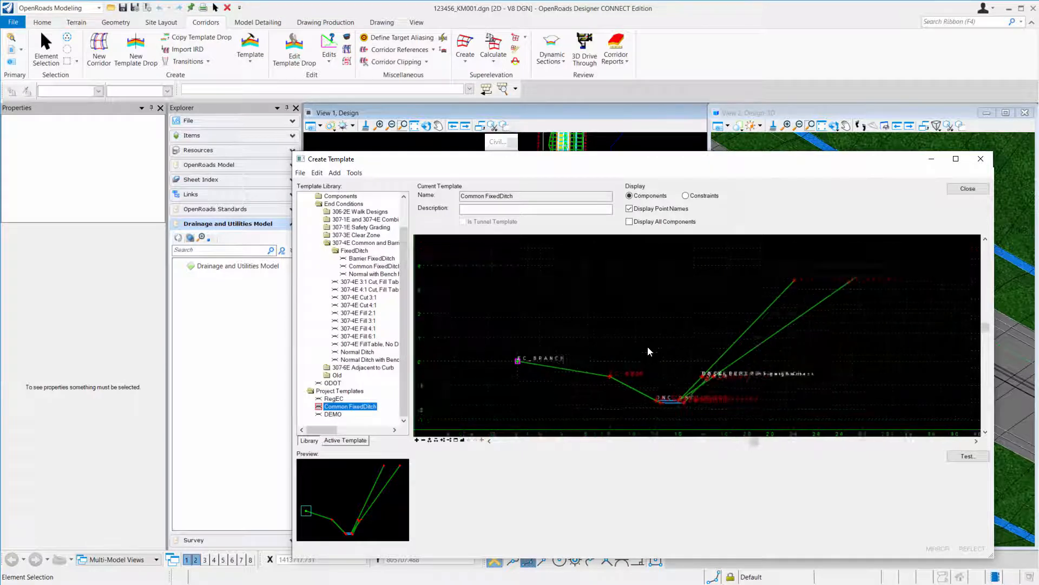
{"action": "double_click", "coordinate": [334, 413]}
{"action": "double_click", "coordinate": [341, 407]}
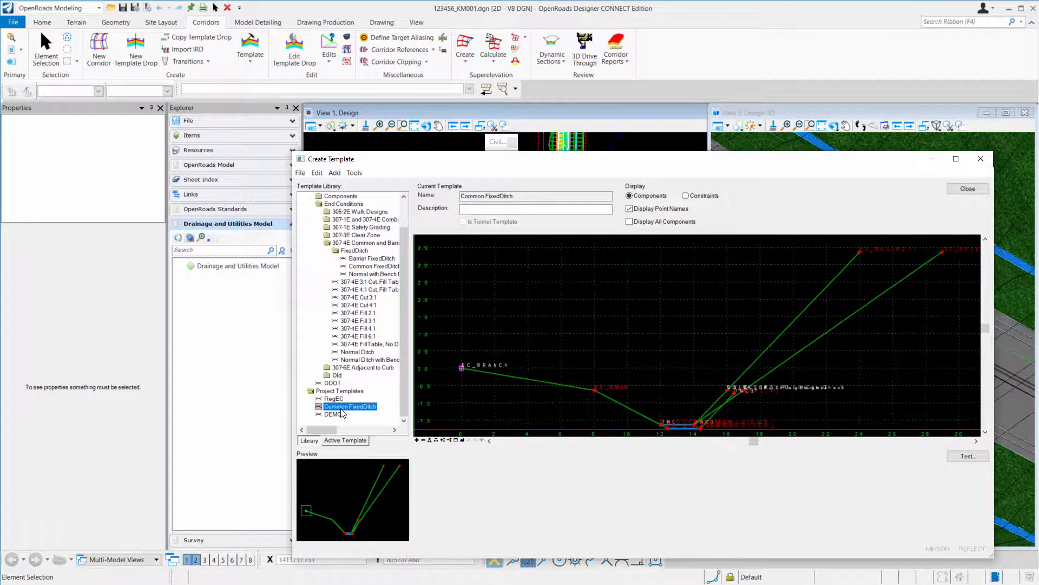
{"action": "double_click", "coordinate": [341, 400]}
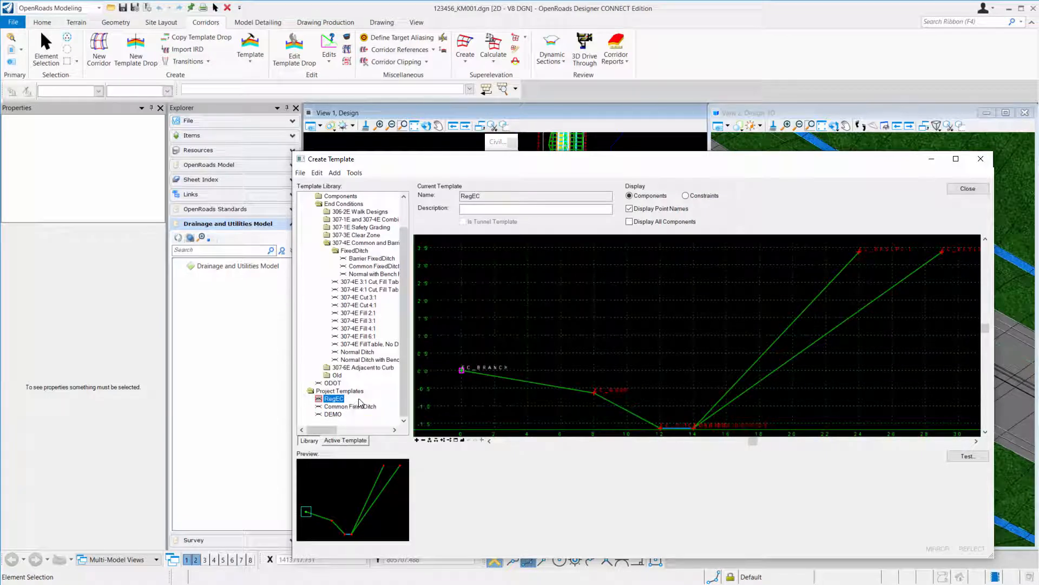
{"action": "left_click", "coordinate": [524, 412]}
{"action": "left_click", "coordinate": [342, 401]}
{"action": "double_click", "coordinate": [362, 407]}
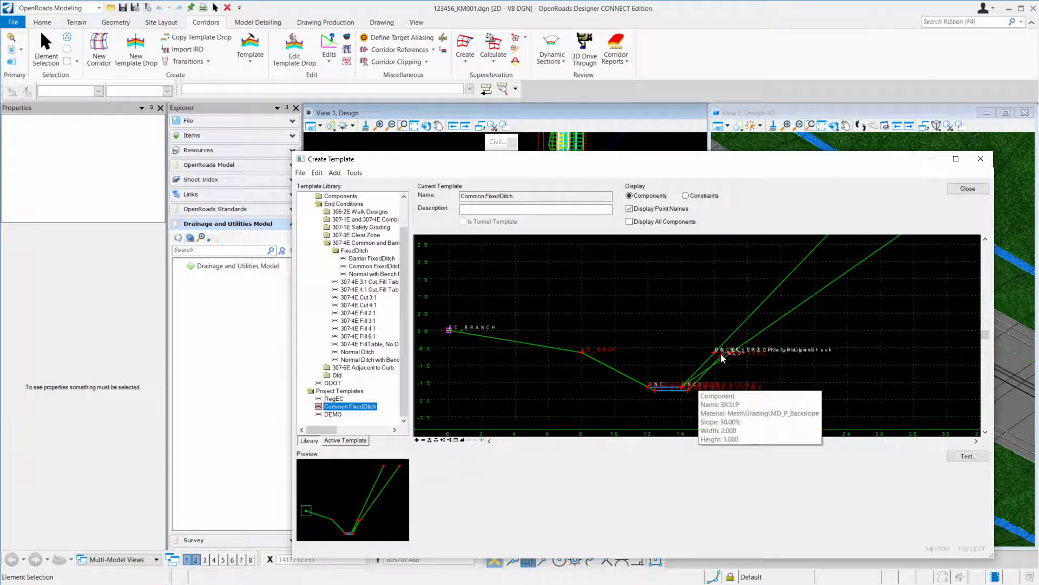
{"action": "mouse_move", "coordinate": [694, 391]}
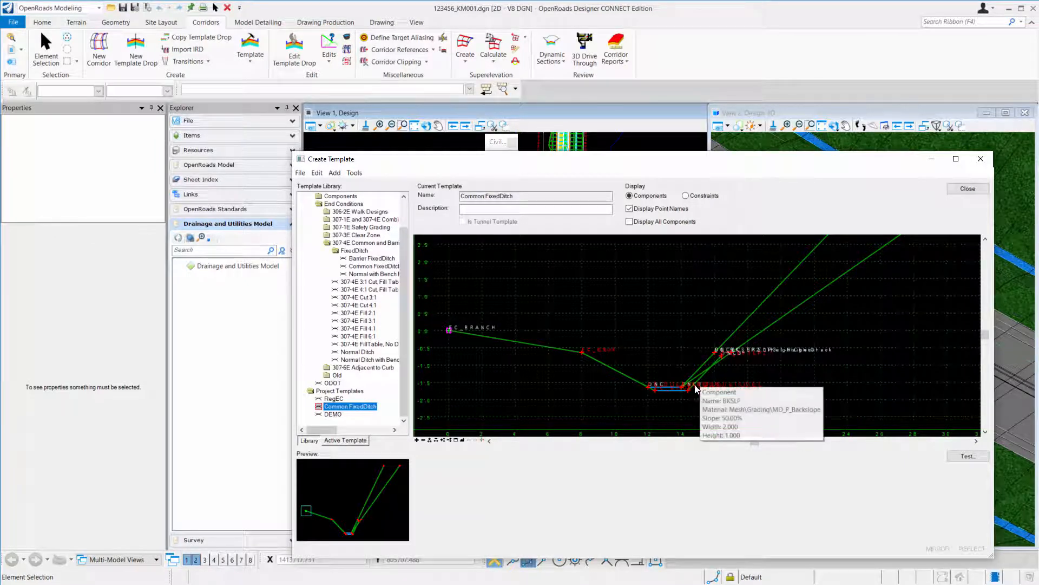
Step: Delete the 3:1 back slope component from the project's Common FixedDitch template
{"action": "scroll", "coordinate": [717, 370], "scroll_direction": "down", "scroll_amount": 1}
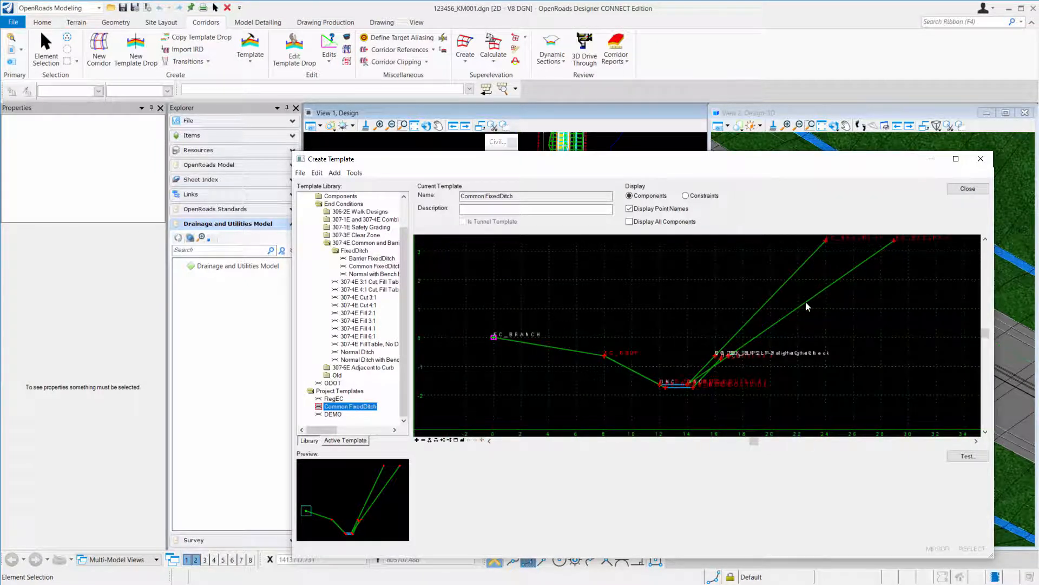
{"action": "right_click", "coordinate": [840, 311]}
{"action": "left_click", "coordinate": [861, 349]}
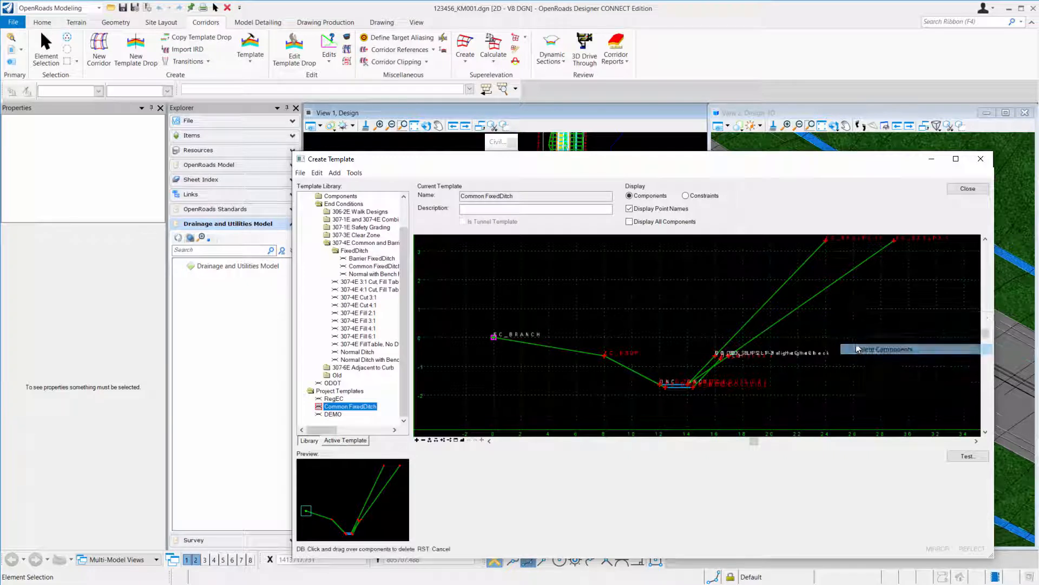
{"action": "mouse_move", "coordinate": [853, 327]}
{"action": "left_mouse_down"}
{"action": "mouse_move", "coordinate": [830, 277]}
{"action": "mouse_move", "coordinate": [861, 315]}
{"action": "left_mouse_up"}
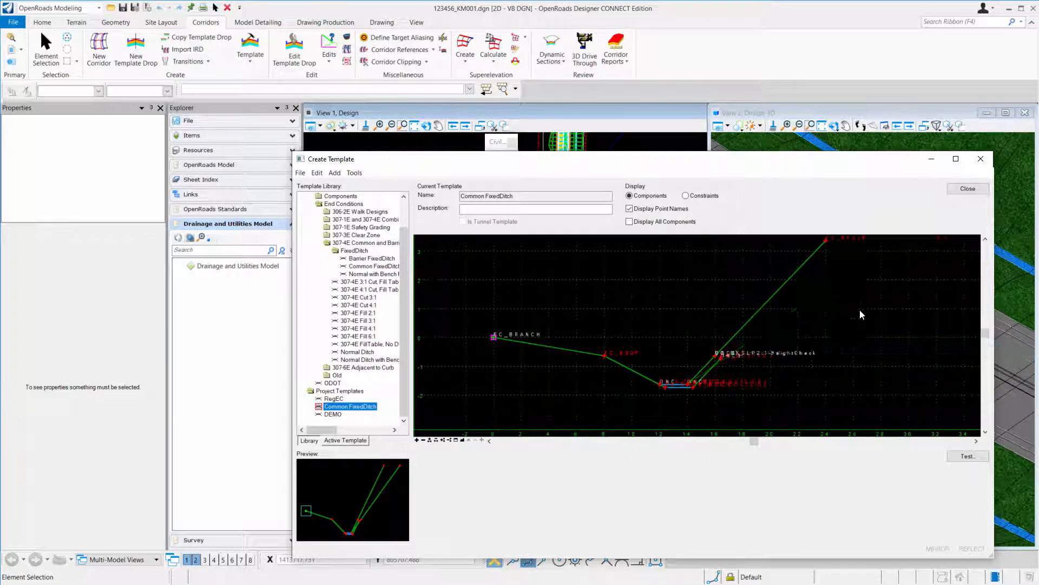
Step: Make RegEC the active template and delete its 3:1 back slope component
{"action": "left_click", "coordinate": [335, 399]}
{"action": "right_click", "coordinate": [872, 358]}
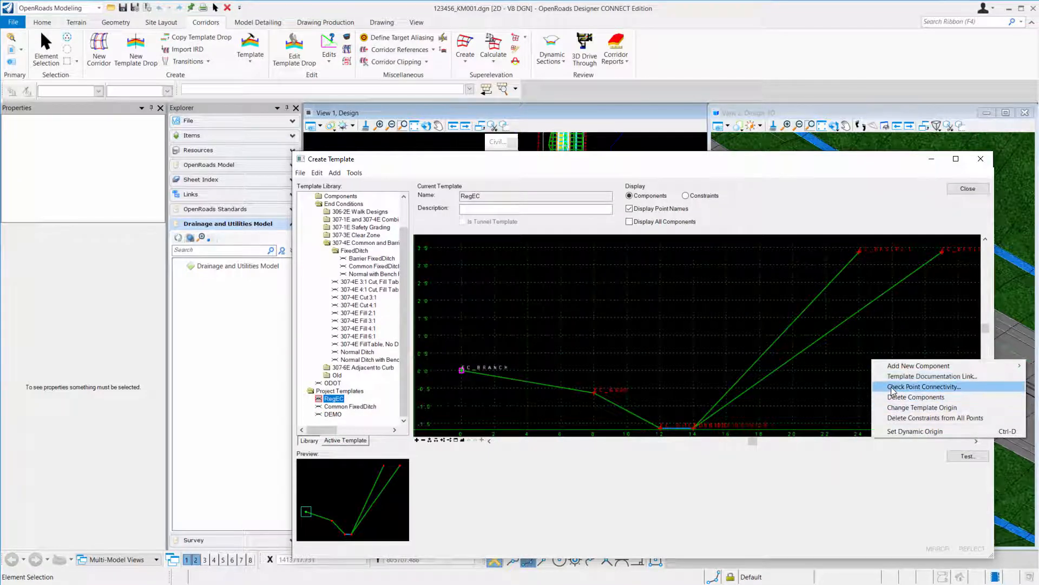
{"action": "left_click", "coordinate": [915, 397]}
{"action": "left_click_drag", "start_coordinate": [870, 364], "coordinate": [850, 287]}
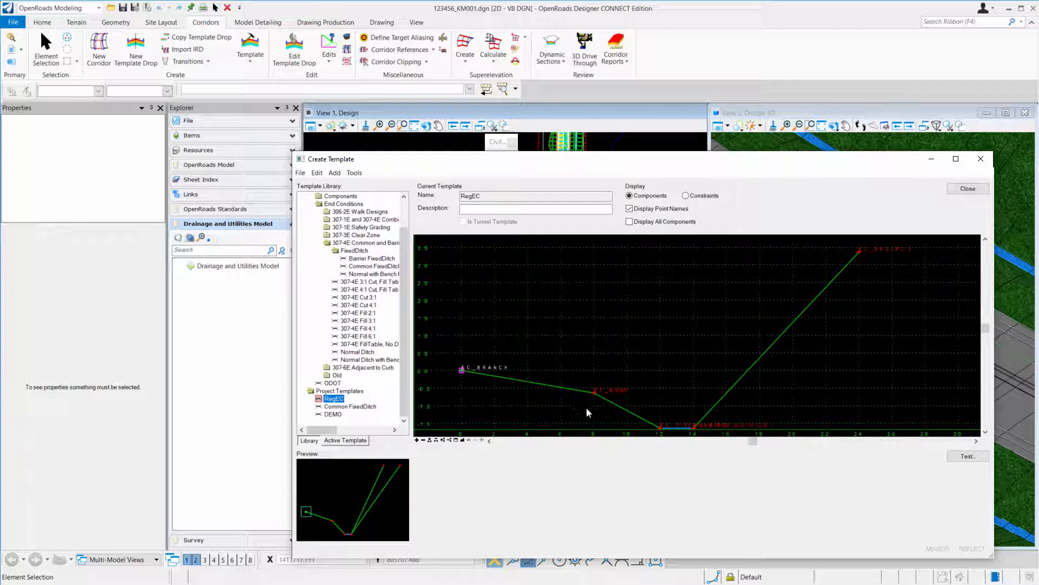
Step: Make DEMO the active template and attach Common FixedDitch, mirrored to both sides, at the outer top shoulder point R-ACSC_T_OS
{"action": "double_click", "coordinate": [334, 415]}
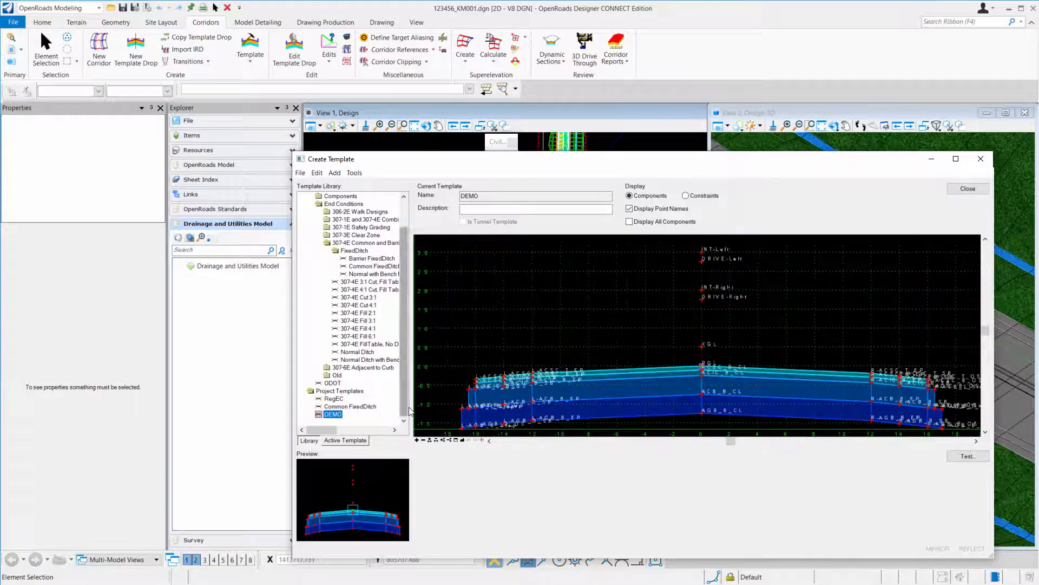
{"action": "left_click", "coordinate": [349, 406]}
{"action": "scroll", "coordinate": [778, 294], "scroll_direction": "down", "scroll_amount": 2}
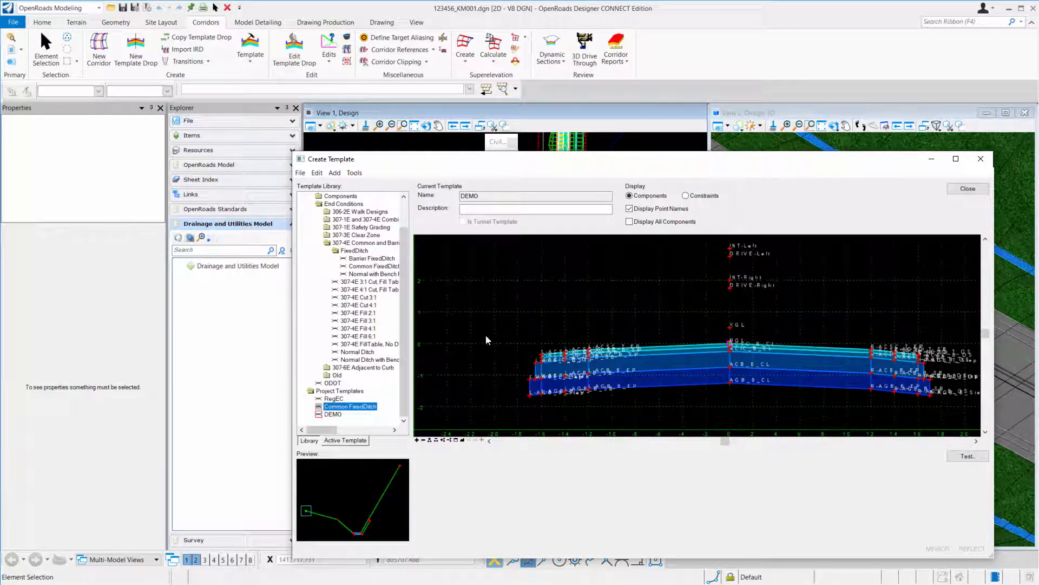
{"action": "left_click_drag", "start_coordinate": [486, 336], "coordinate": [530, 319]}
{"action": "right_click", "coordinate": [531, 319]}
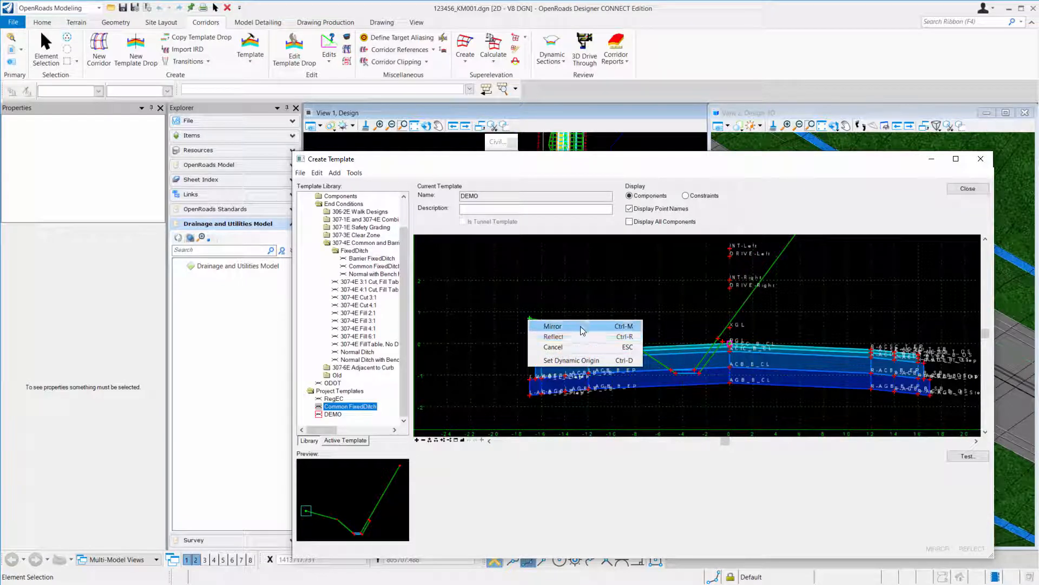
{"action": "left_click", "coordinate": [582, 326]}
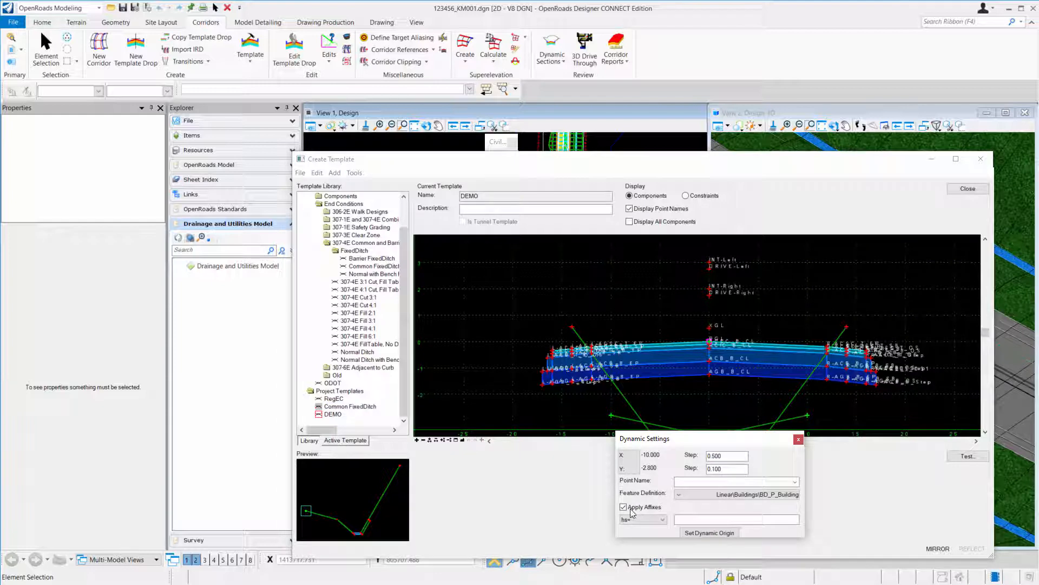
{"action": "scroll", "coordinate": [881, 362], "scroll_direction": "up", "scroll_amount": 3}
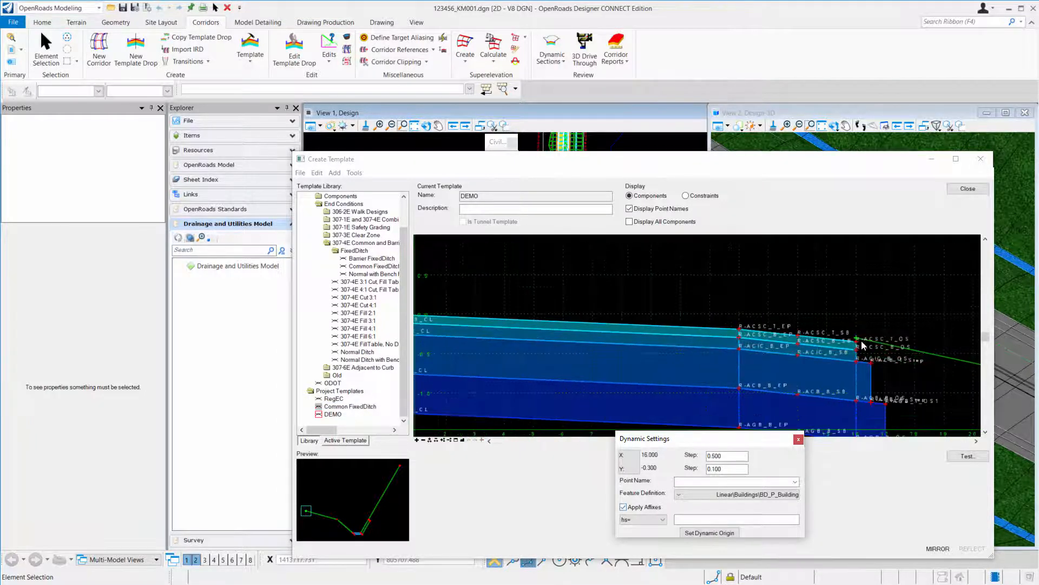
{"action": "scroll", "coordinate": [861, 347], "scroll_direction": "down", "scroll_amount": 1}
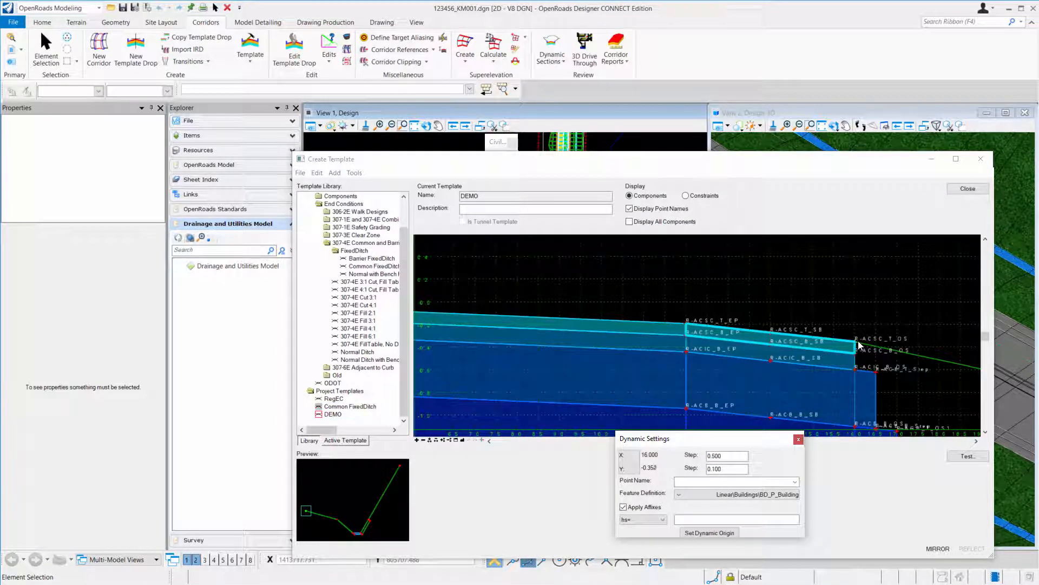
{"action": "scroll", "coordinate": [859, 346], "scroll_direction": "down", "scroll_amount": 5}
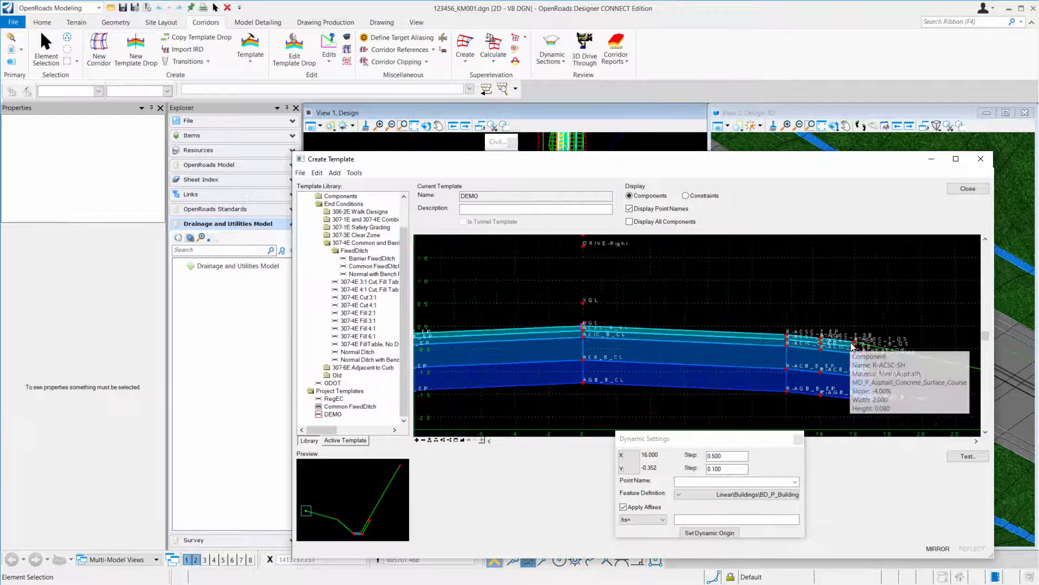
{"action": "scroll", "coordinate": [513, 386], "scroll_direction": "down", "scroll_amount": 1}
{"action": "middle_click_drag", "start_coordinate": [514, 385], "coordinate": [639, 323]}
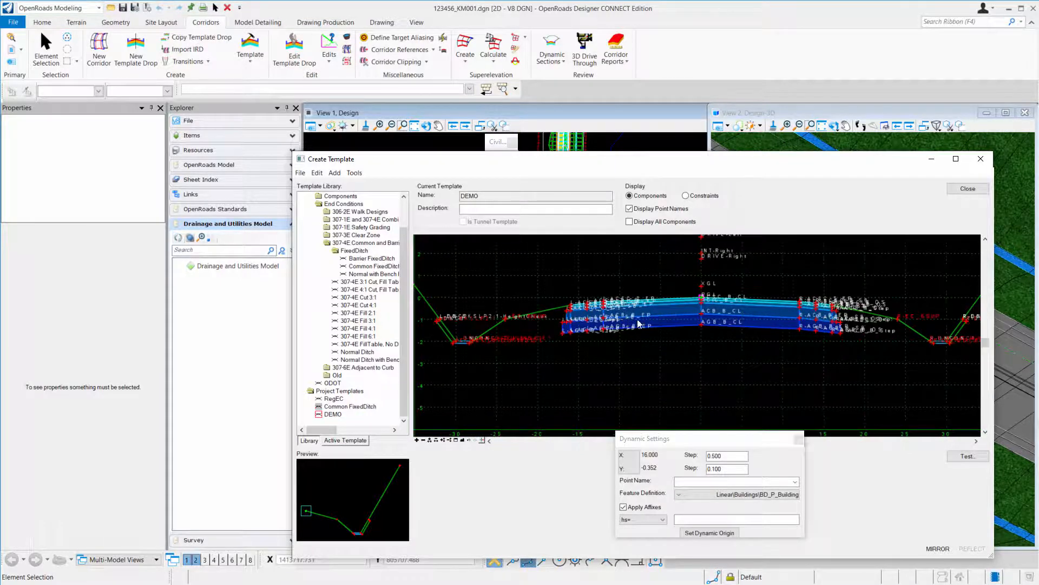
{"action": "scroll", "coordinate": [601, 334], "scroll_direction": "down", "scroll_amount": 1}
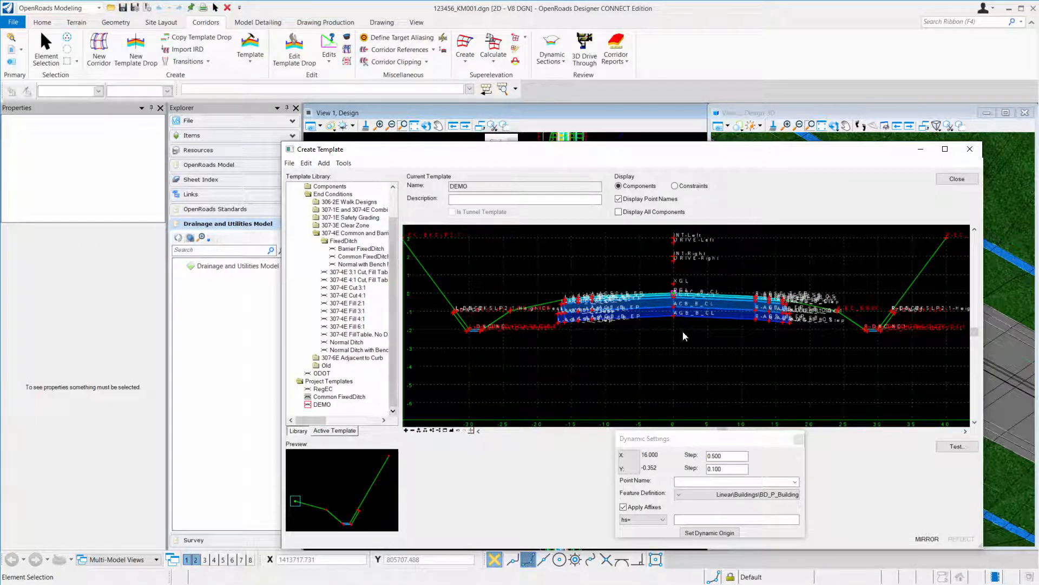
Step: Rename the DEMO template as DEMO_FixedDitch, save the template library and close the template editor
{"action": "left_click", "coordinate": [328, 407]}
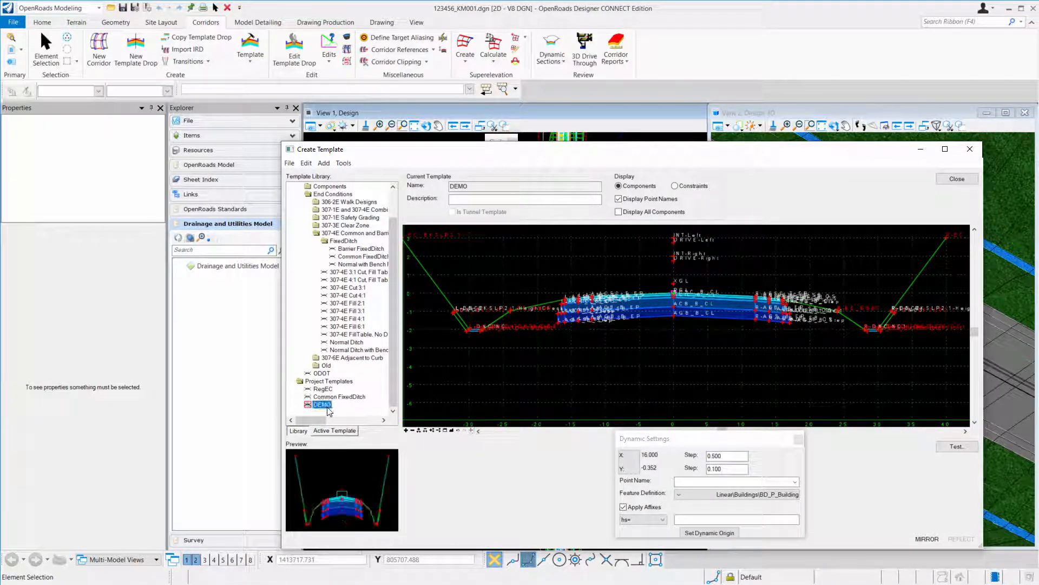
{"action": "left_click", "coordinate": [328, 405]}
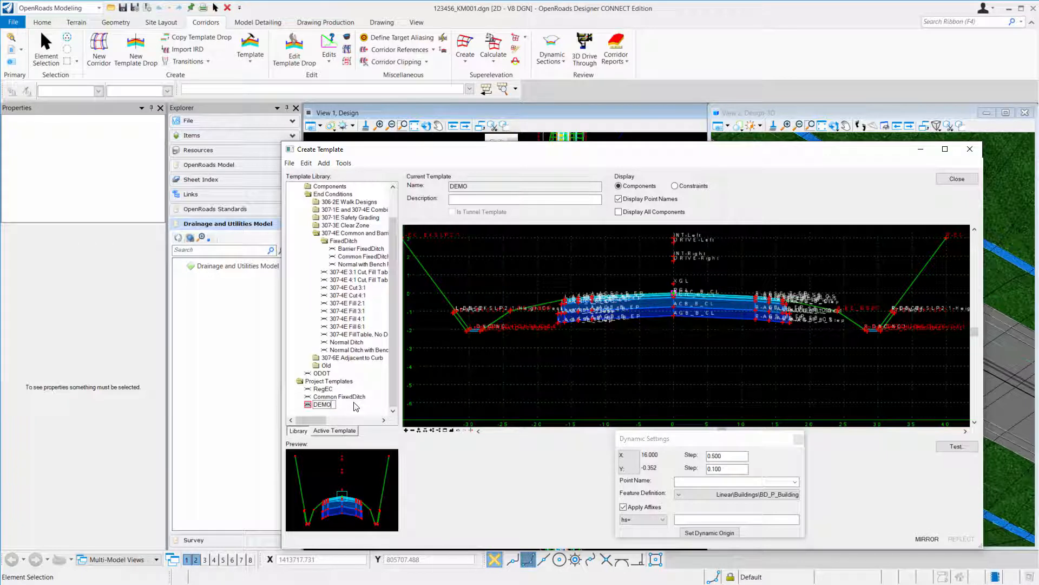
{"action": "type", "text": "_FixedDitch"}
{"action": "key", "text": "Return"}
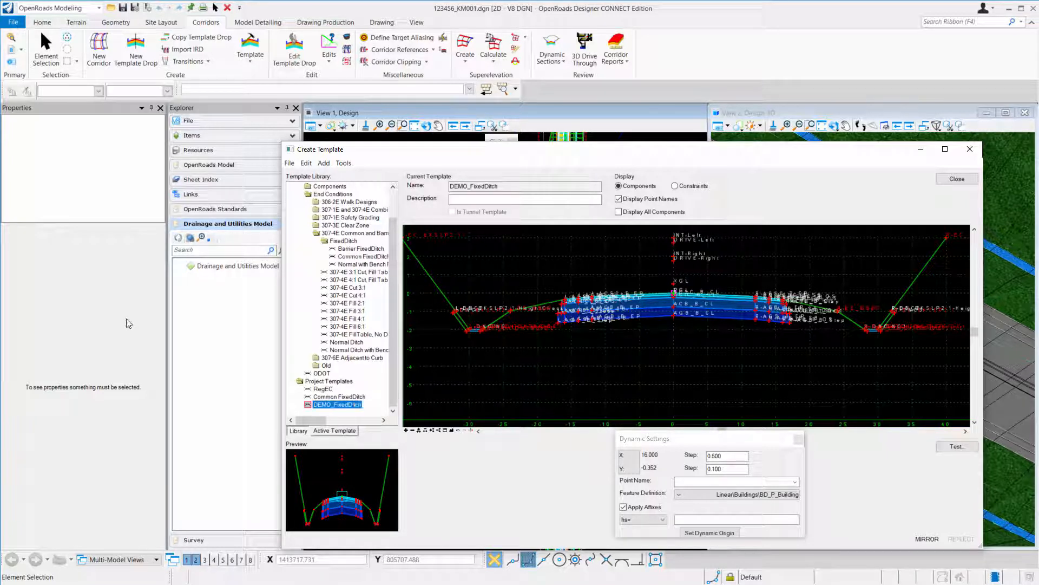
{"action": "left_click", "coordinate": [289, 163]}
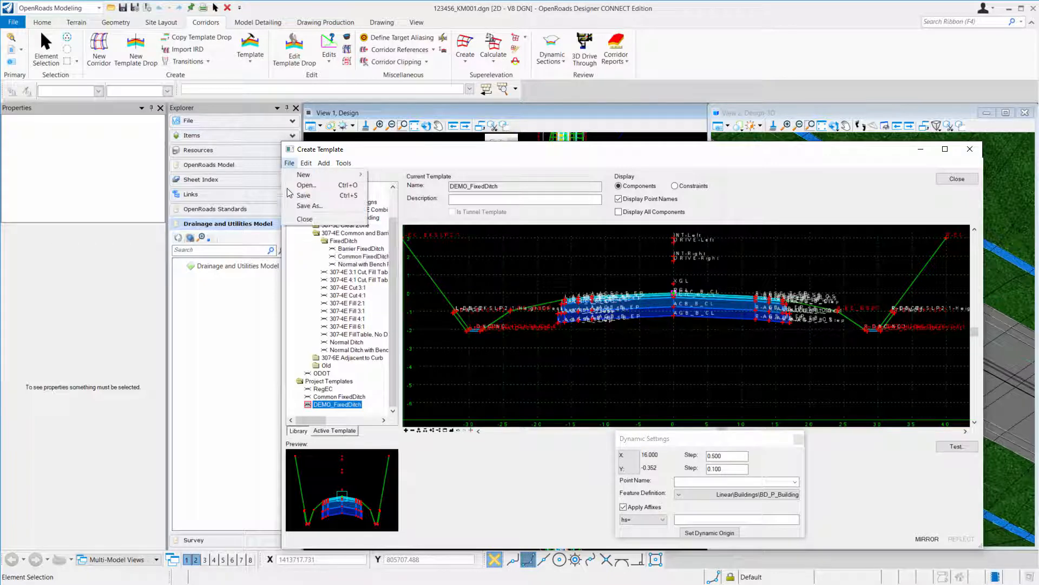
{"action": "left_click", "coordinate": [290, 163]}
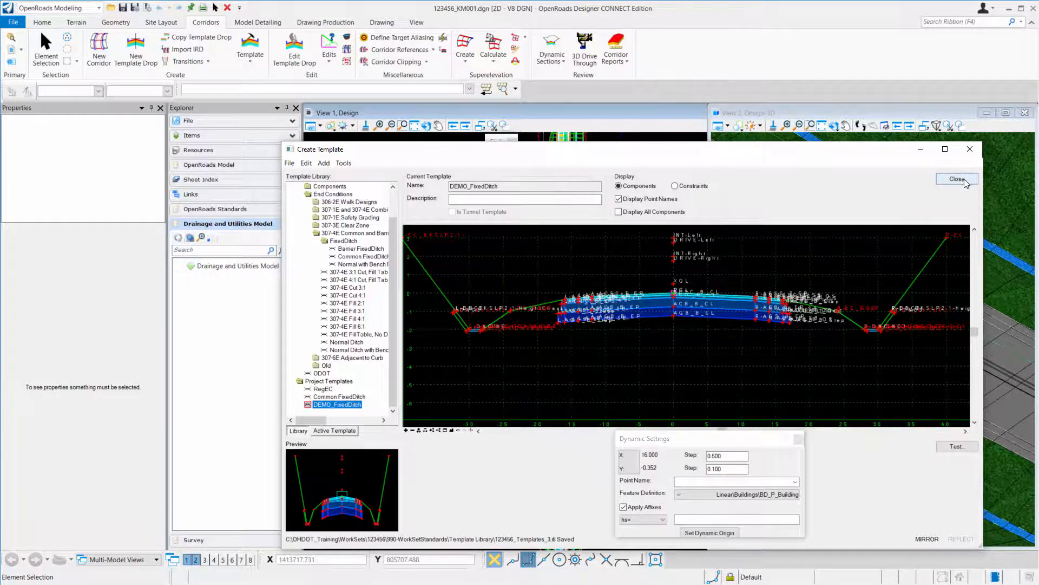
{"action": "left_click", "coordinate": [956, 178]}
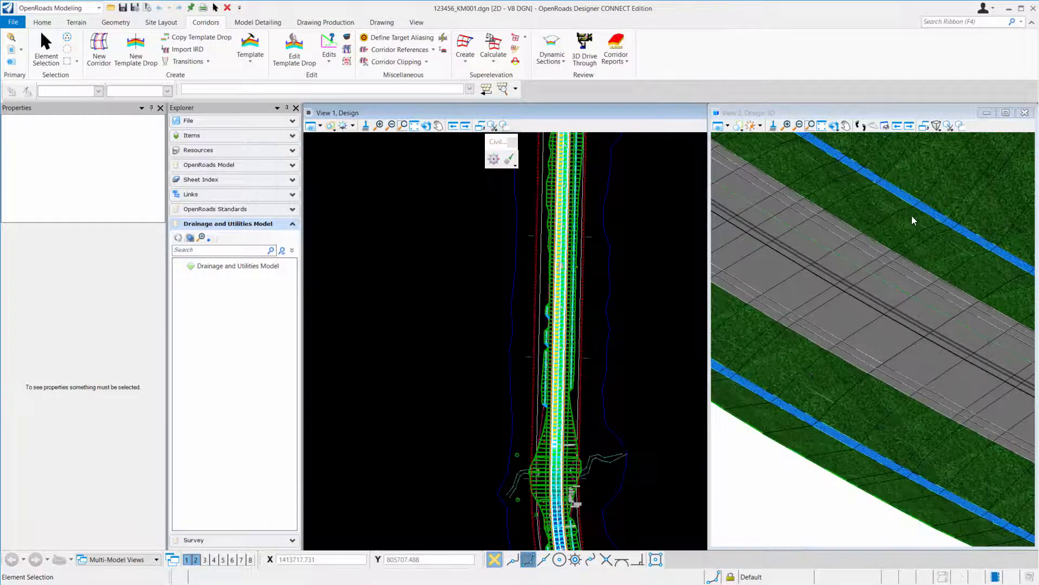
Step: Change the template of the S.R. 185 template drop (stations 385+00.00 to 438+82.94) to DEMO_FixedDitch from Project Templates
{"action": "left_click", "coordinate": [532, 369]}
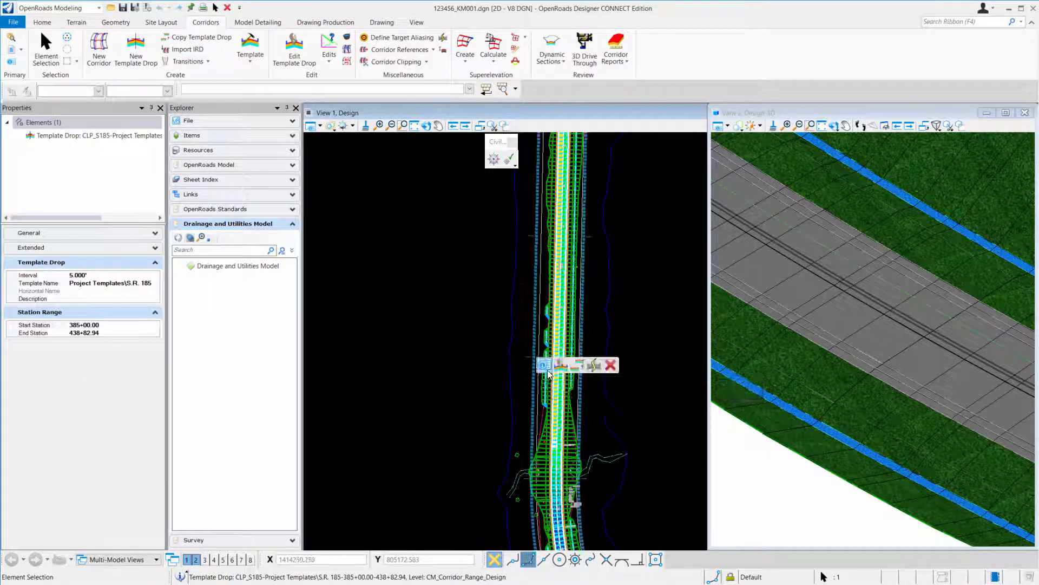
{"action": "left_click", "coordinate": [545, 366]}
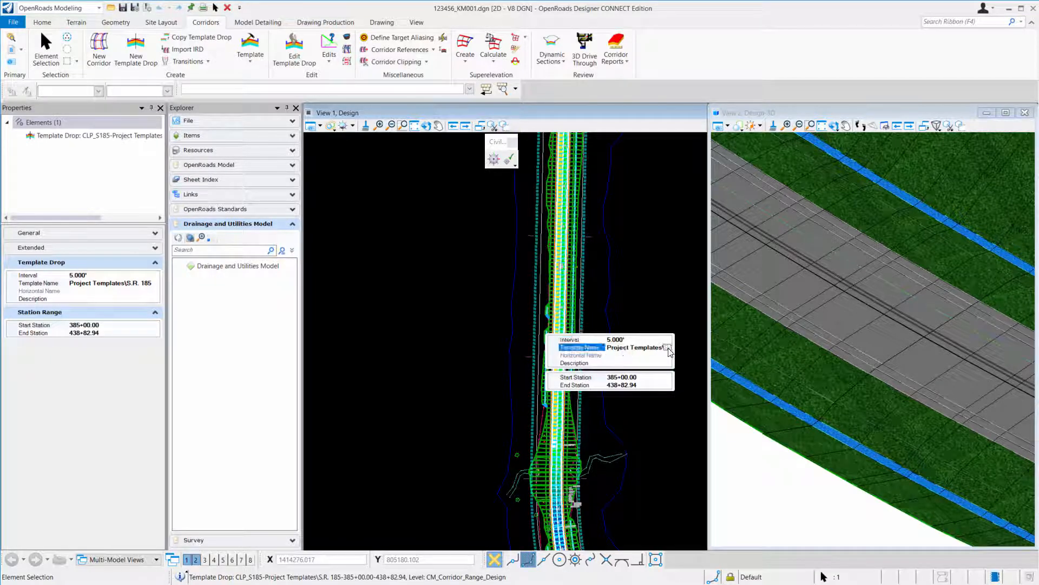
{"action": "left_click", "coordinate": [668, 349]}
{"action": "left_click", "coordinate": [305, 202]}
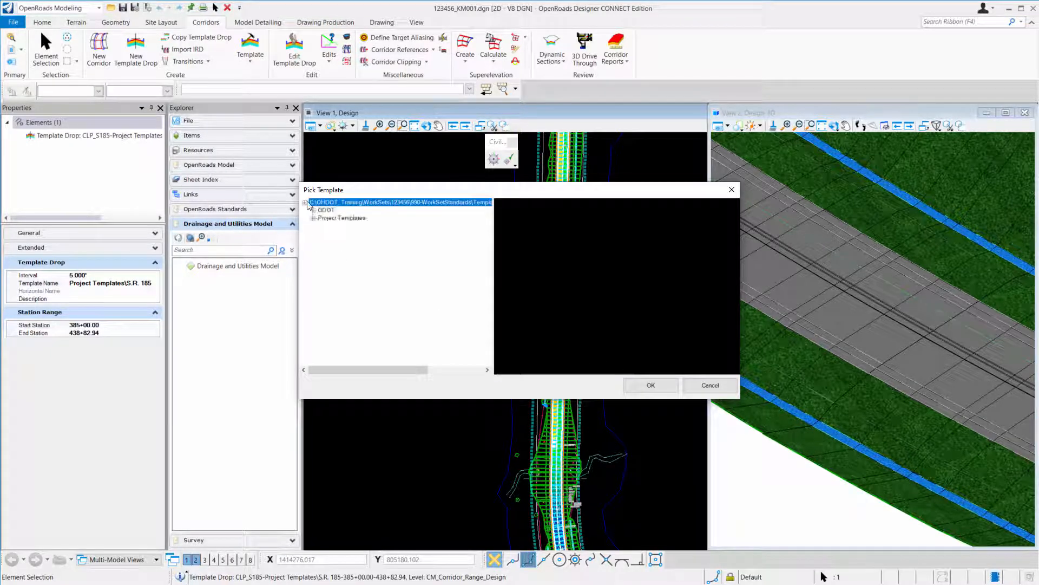
{"action": "left_click", "coordinate": [313, 217]}
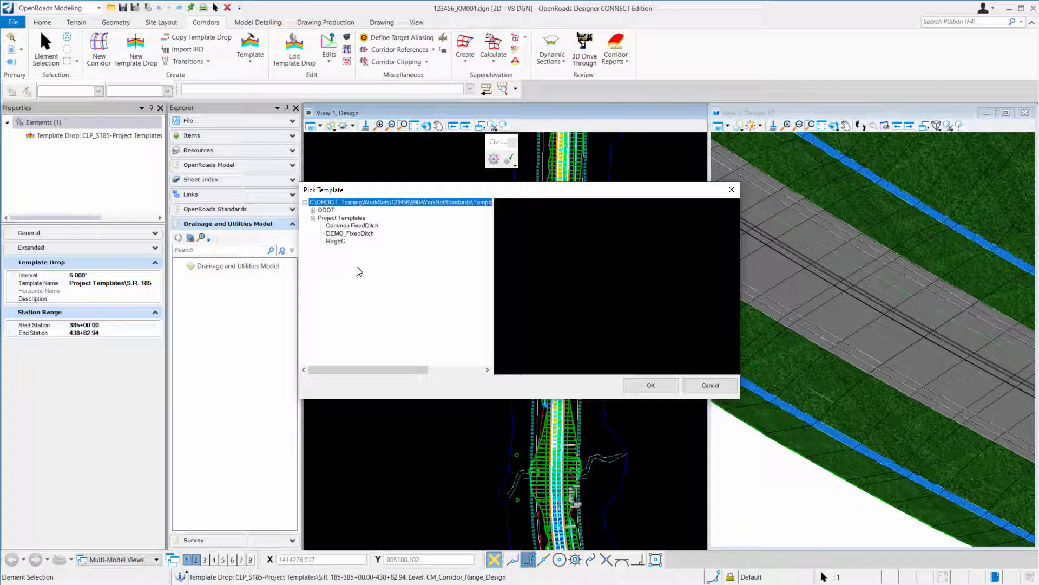
{"action": "left_click", "coordinate": [362, 234]}
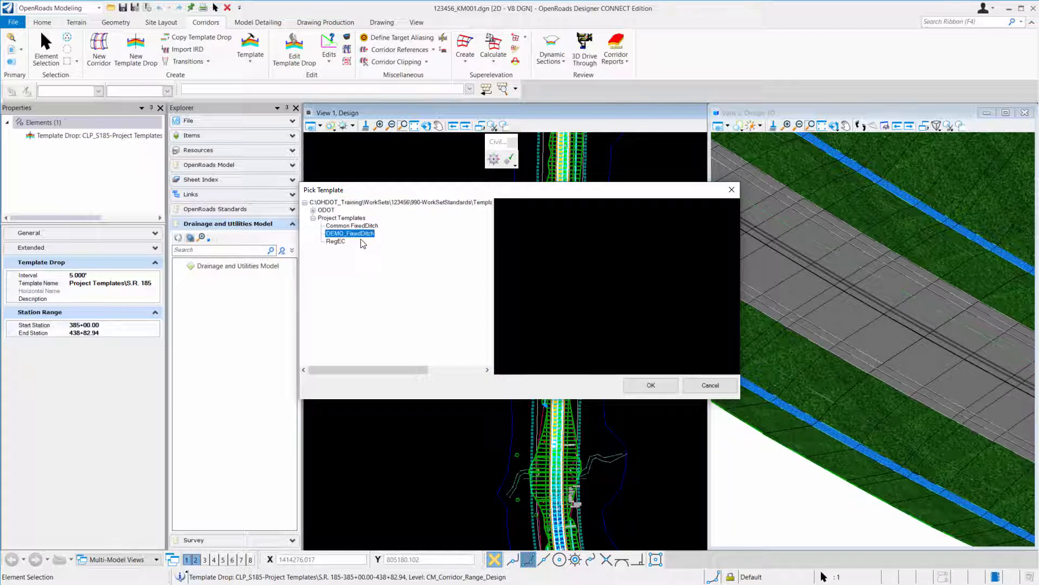
{"action": "left_click", "coordinate": [651, 386]}
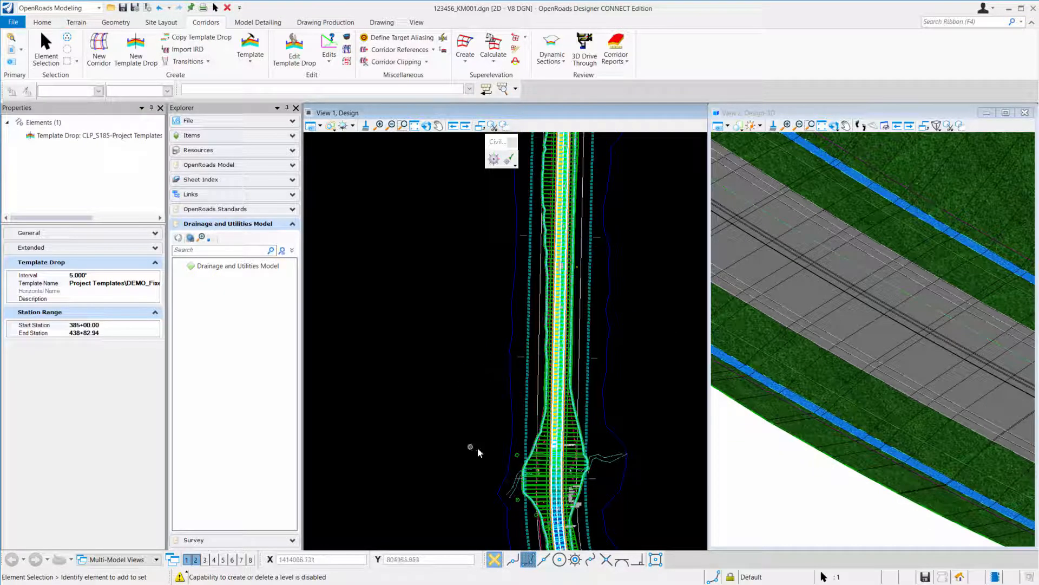
Step: Examine the updated S.R. 185 corridor in plan, following the ditch and slope limits from the flared section past the side-road intersection and back
{"action": "scroll", "coordinate": [480, 449], "scroll_direction": "down", "scroll_amount": 2}
{"action": "scroll", "coordinate": [498, 412], "scroll_direction": "up", "scroll_amount": 4}
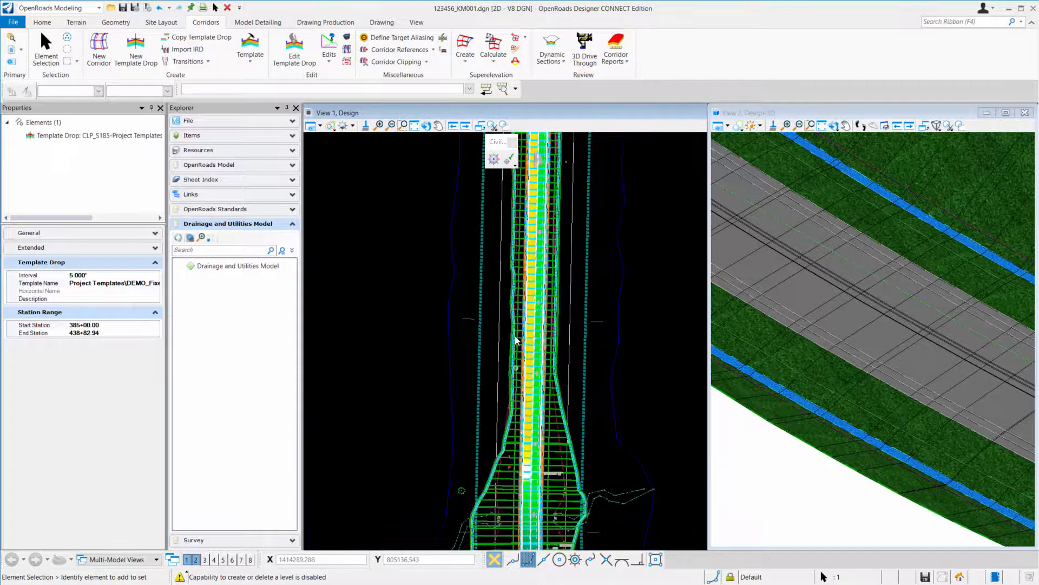
{"action": "middle_click_drag", "start_coordinate": [511, 307], "coordinate": [540, 452]}
{"action": "middle_click_drag", "start_coordinate": [533, 325], "coordinate": [523, 449]}
{"action": "middle_click_drag", "start_coordinate": [513, 319], "coordinate": [539, 444]}
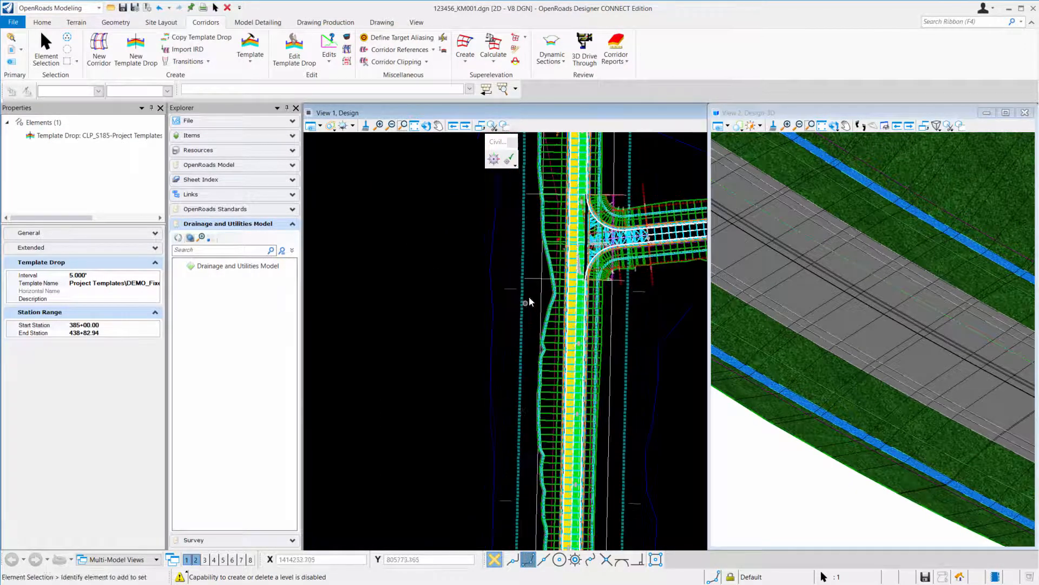
{"action": "middle_click_drag", "start_coordinate": [530, 301], "coordinate": [523, 404]}
{"action": "middle_click_drag", "start_coordinate": [520, 320], "coordinate": [527, 465]}
{"action": "scroll", "coordinate": [569, 279], "scroll_direction": "down", "scroll_amount": 2}
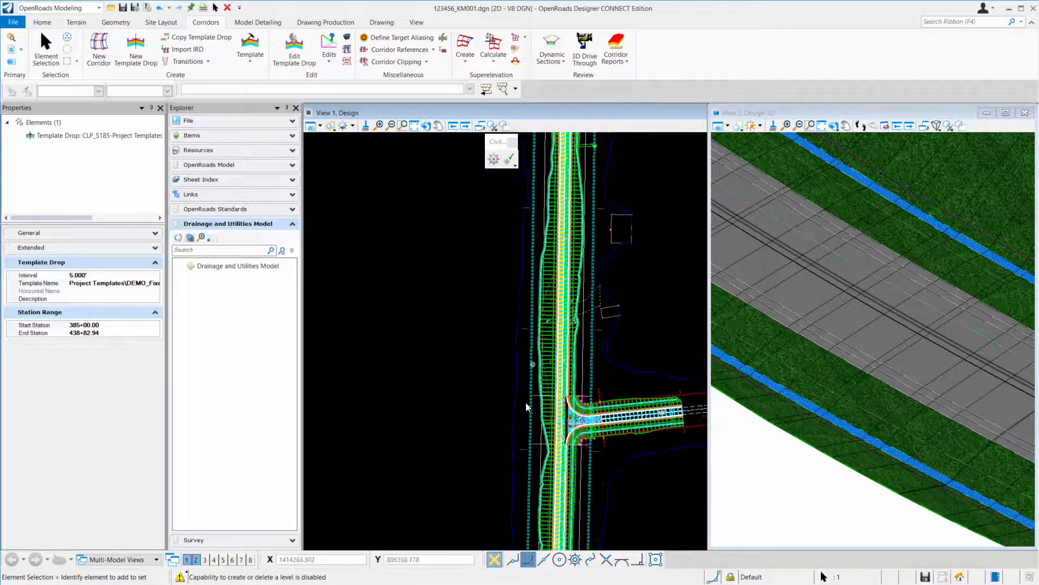
{"action": "middle_click_drag", "start_coordinate": [520, 355], "coordinate": [520, 280]}
{"action": "middle_click_drag", "start_coordinate": [503, 441], "coordinate": [522, 320]}
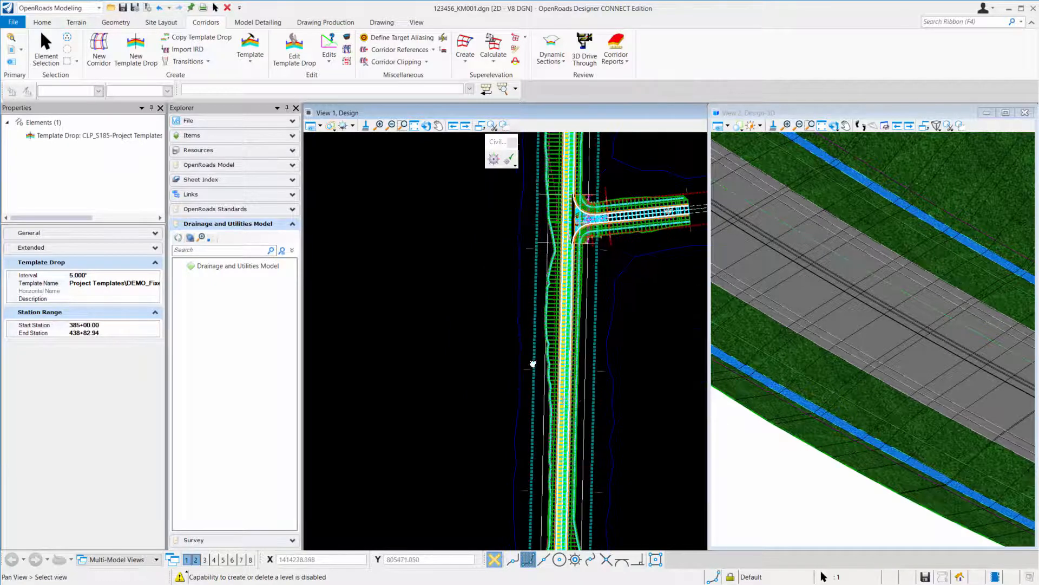
{"action": "middle_click_drag", "start_coordinate": [536, 358], "coordinate": [540, 254]}
{"action": "mouse_move", "coordinate": [490, 425]}
{"action": "middle_mouse_down"}
{"action": "mouse_move", "coordinate": [488, 389]}
{"action": "mouse_move", "coordinate": [499, 409]}
{"action": "middle_mouse_up"}
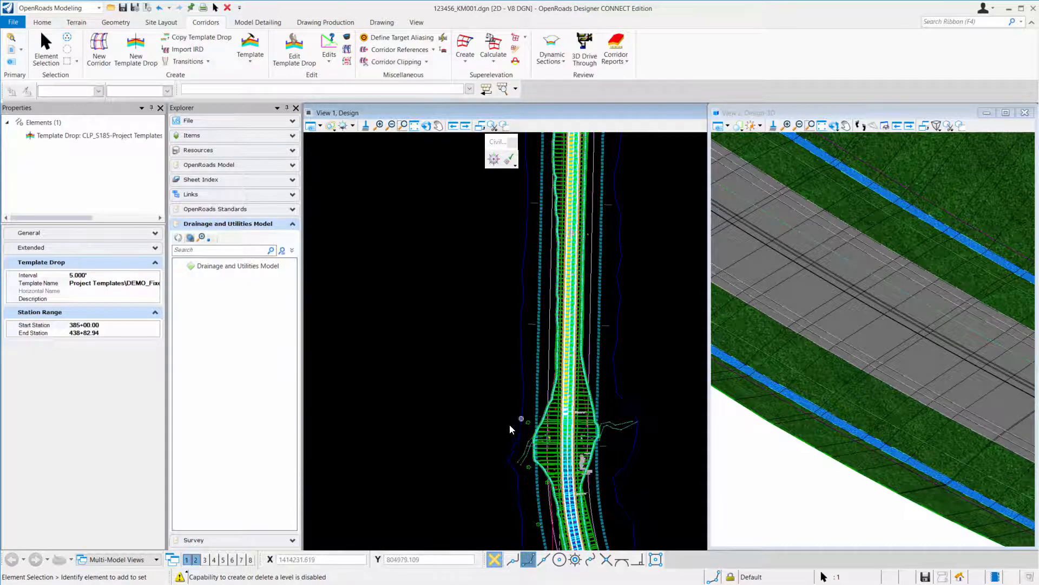
{"action": "scroll", "coordinate": [529, 455], "scroll_direction": "up", "scroll_amount": 2}
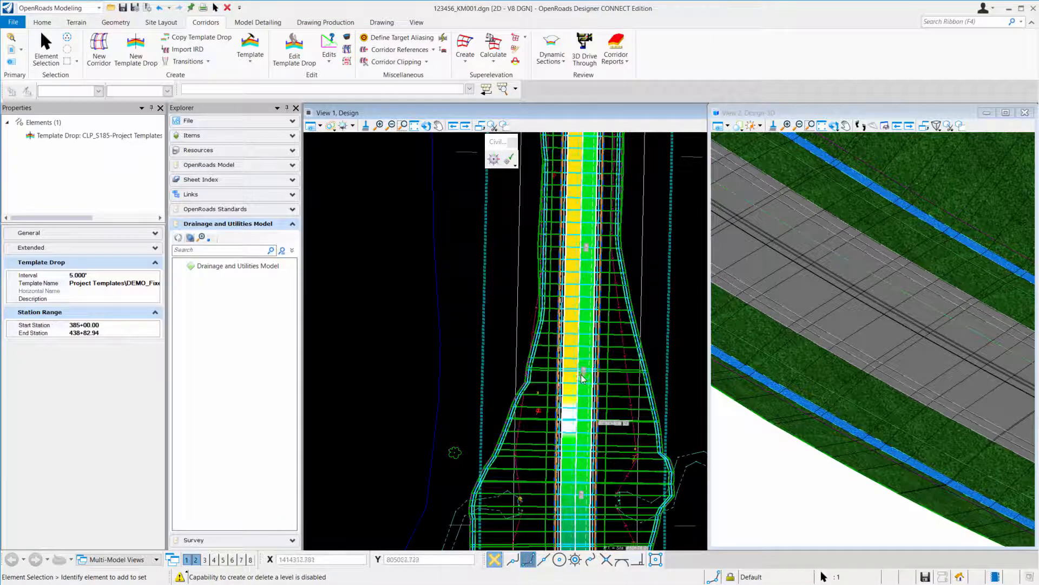
{"action": "mouse_move", "coordinate": [577, 332]}
Step: In 123456_BK004.dgn, project the profile of the ditch line beside the road onto the S.R. 185 centerline as DitchLine1 with the ditch line feature definition
{"action": "left_click", "coordinate": [16, 26]}
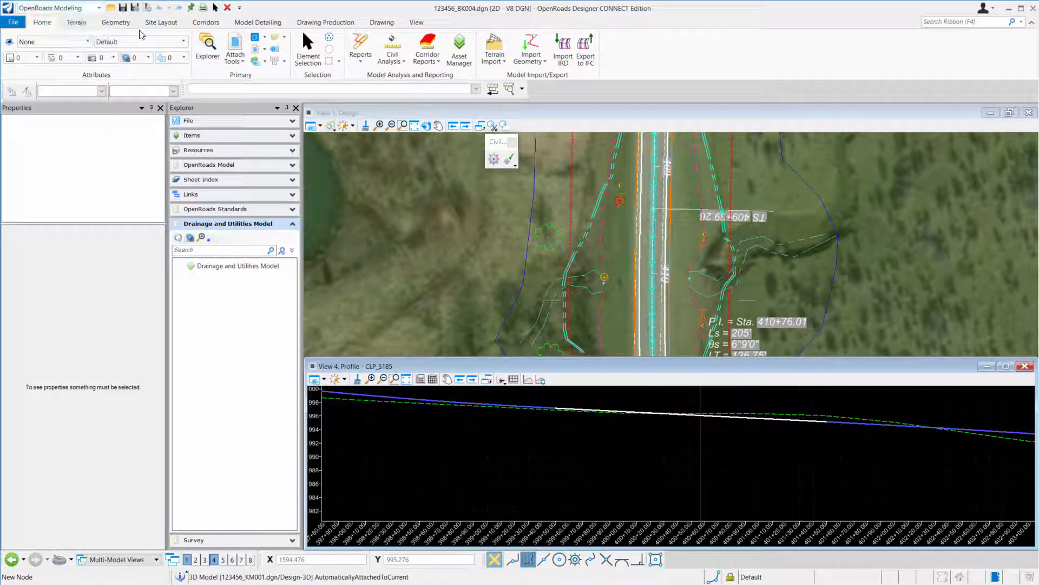
{"action": "left_click", "coordinate": [115, 22]}
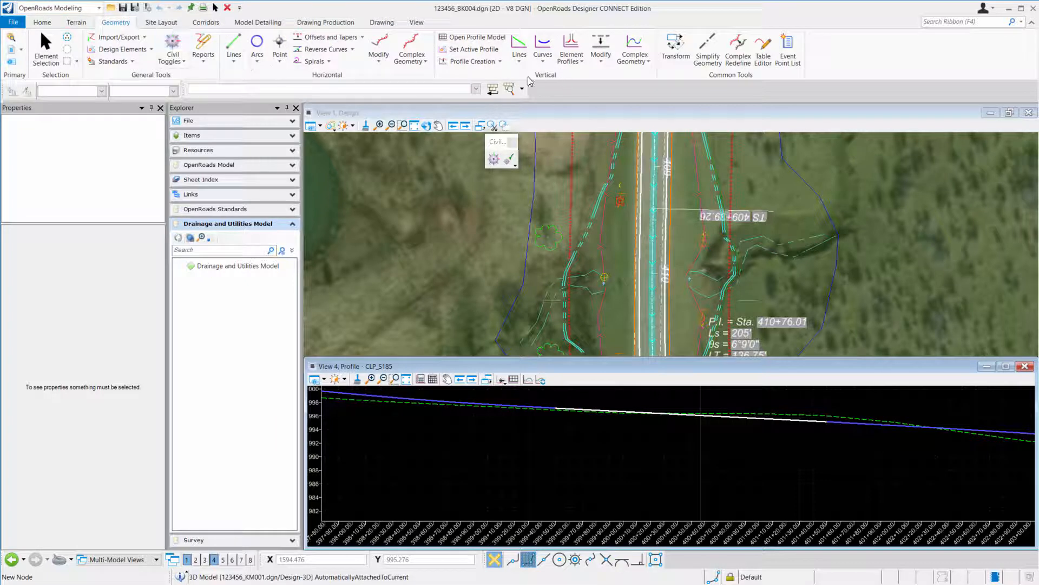
{"action": "left_click", "coordinate": [500, 63]}
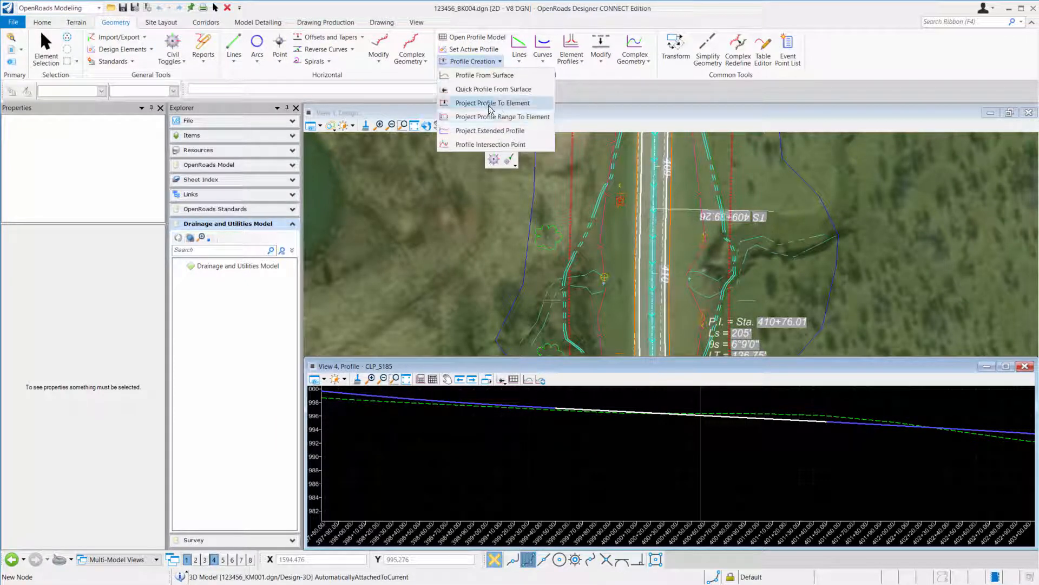
{"action": "left_click", "coordinate": [506, 104]}
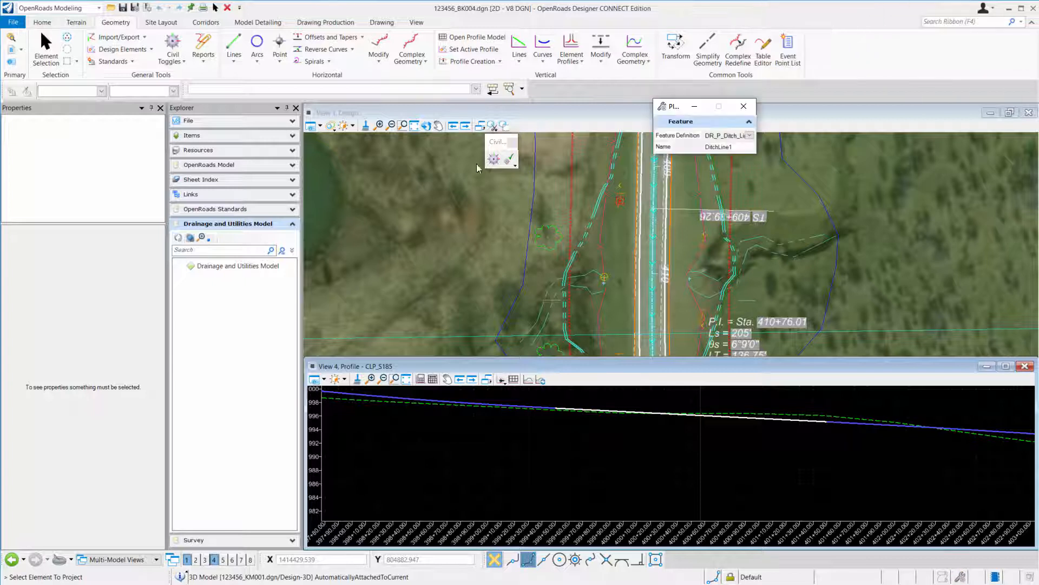
{"action": "left_click_drag", "start_coordinate": [677, 101], "coordinate": [464, 197]}
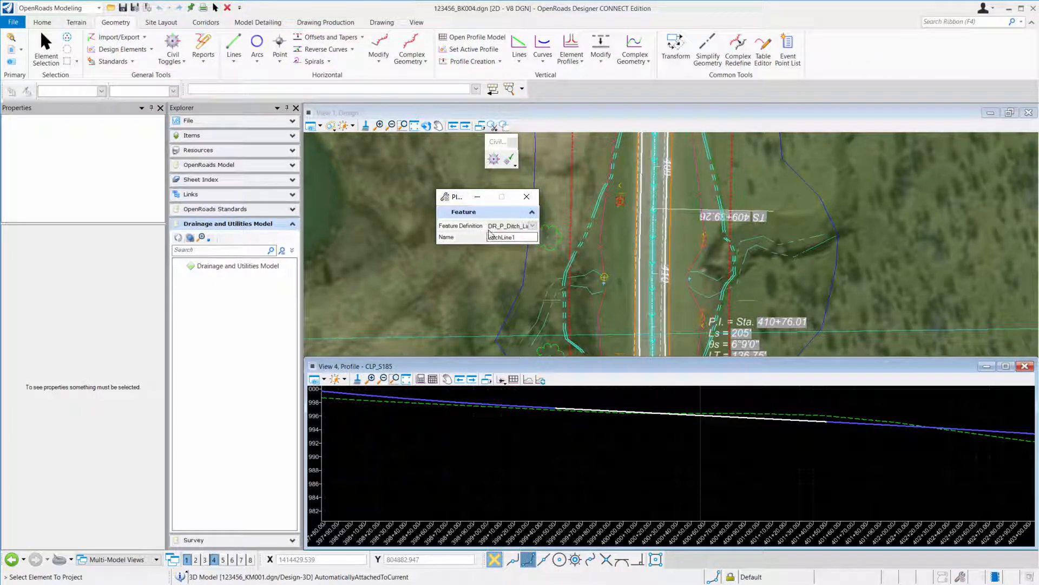
{"action": "left_click", "coordinate": [508, 238]}
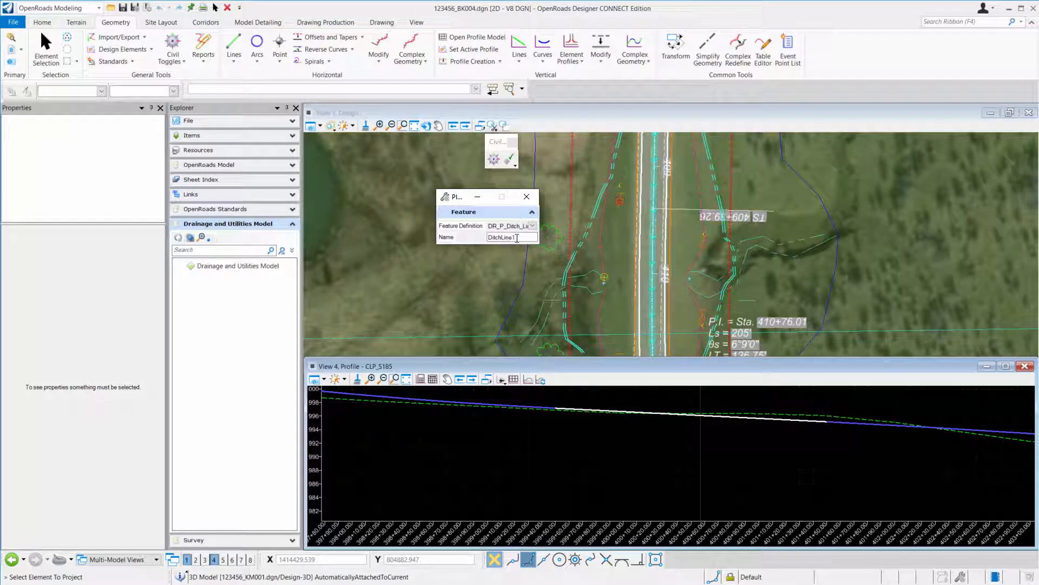
{"action": "left_click", "coordinate": [588, 239]}
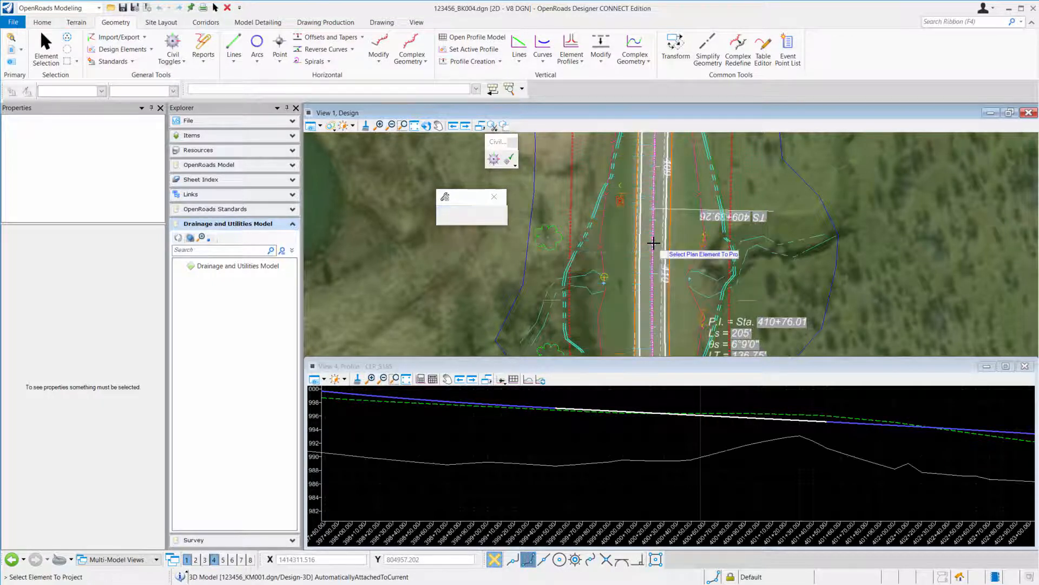
{"action": "left_click", "coordinate": [654, 243]}
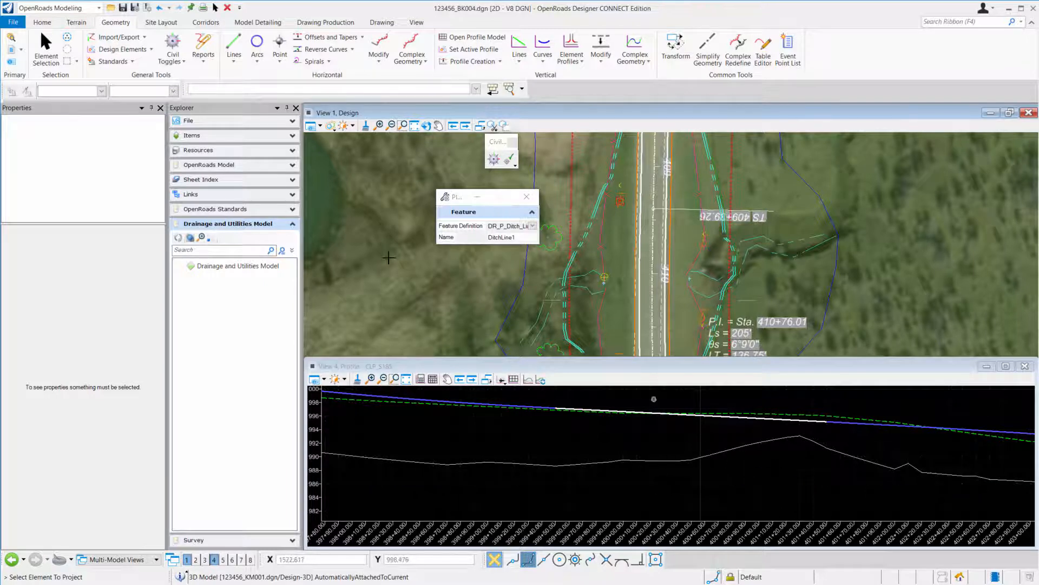
{"action": "key", "text": "Escape"}
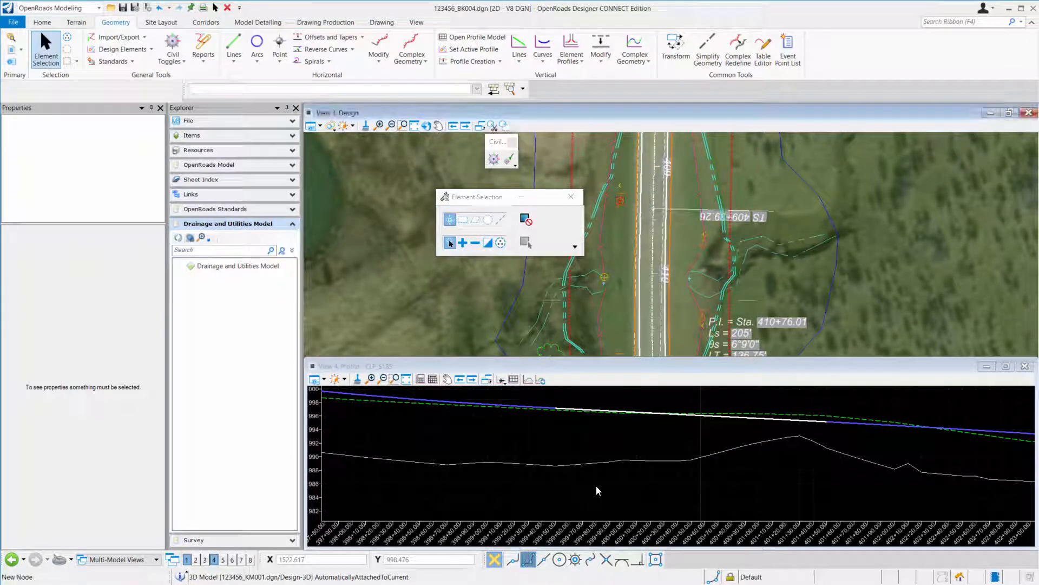
Step: Remove the projection rule from the projected DitchLine1 profile in the S.R. 185 profile view
{"action": "scroll", "coordinate": [855, 467], "scroll_direction": "down", "scroll_amount": 2}
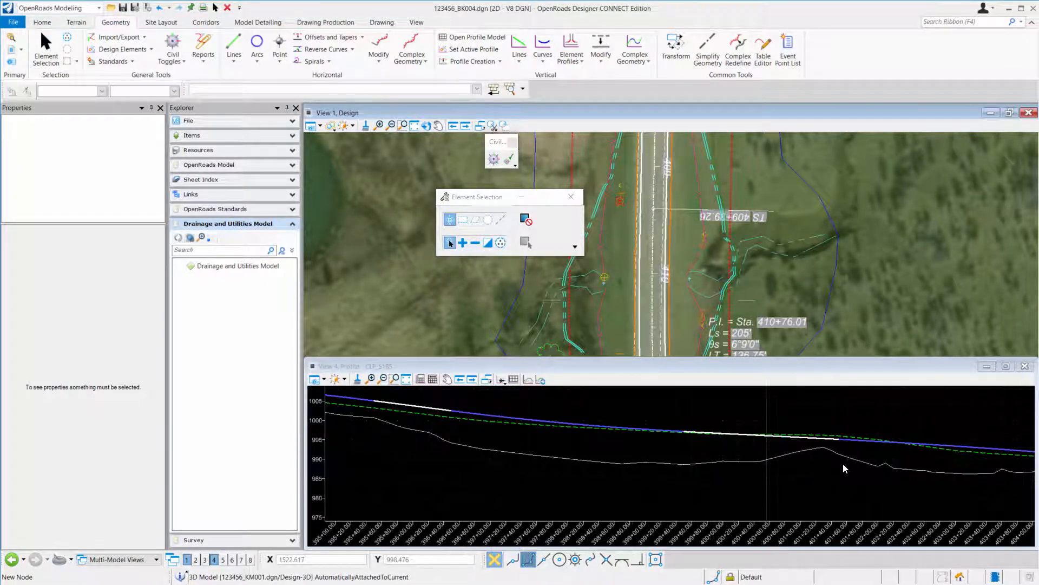
{"action": "scroll", "coordinate": [838, 469], "scroll_direction": "down", "scroll_amount": 3}
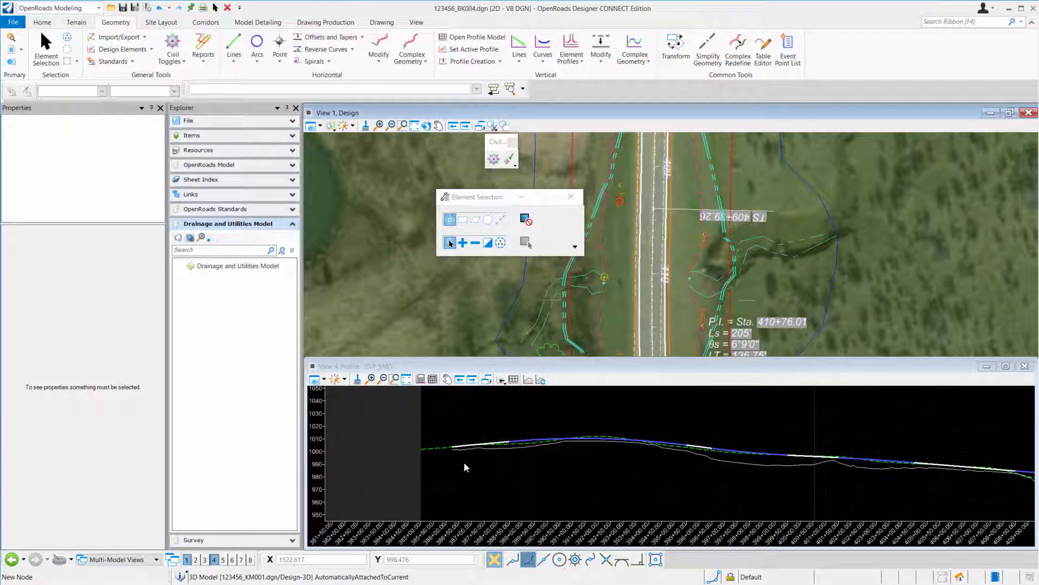
{"action": "scroll", "coordinate": [721, 469], "scroll_direction": "up", "scroll_amount": 2}
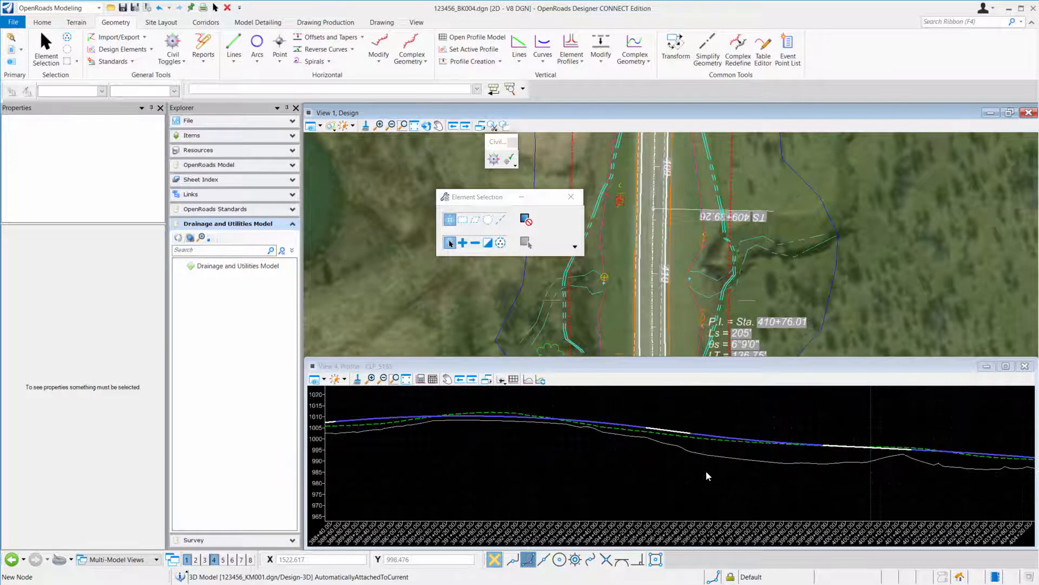
{"action": "middle_click_drag", "start_coordinate": [550, 466], "coordinate": [648, 453]}
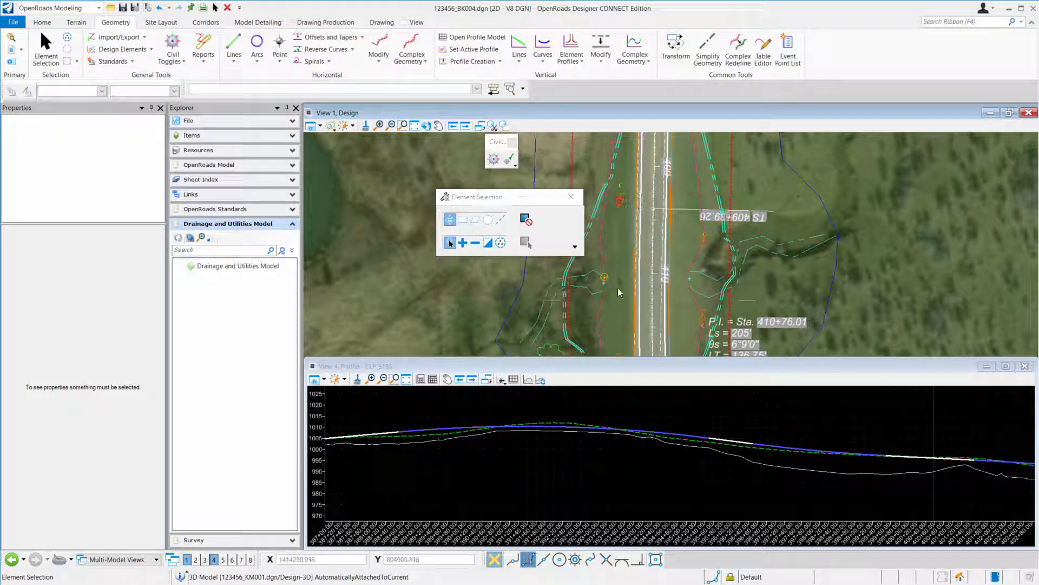
{"action": "scroll", "coordinate": [765, 486], "scroll_direction": "up", "scroll_amount": 2}
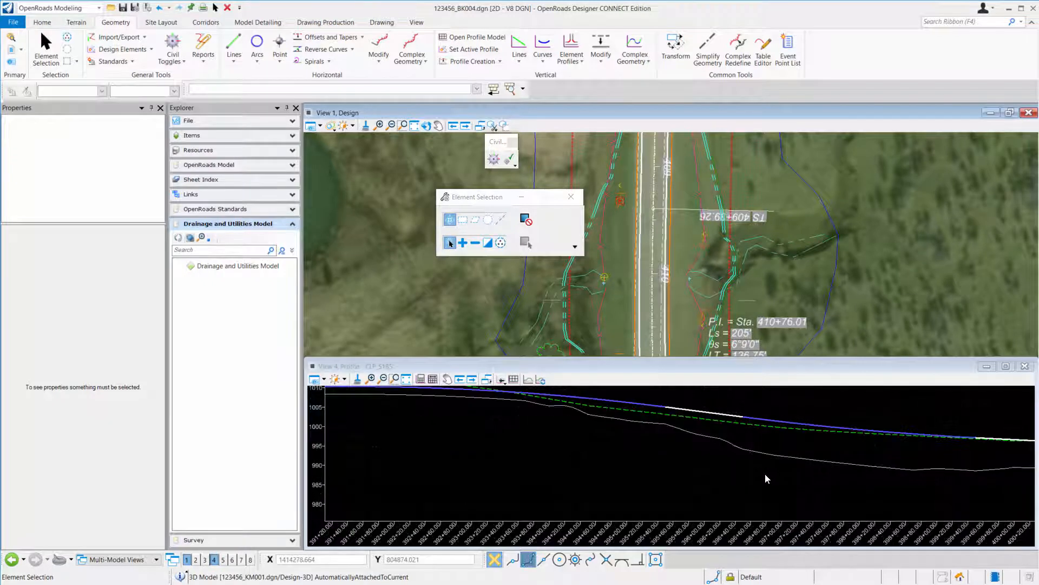
{"action": "left_click", "coordinate": [741, 449]}
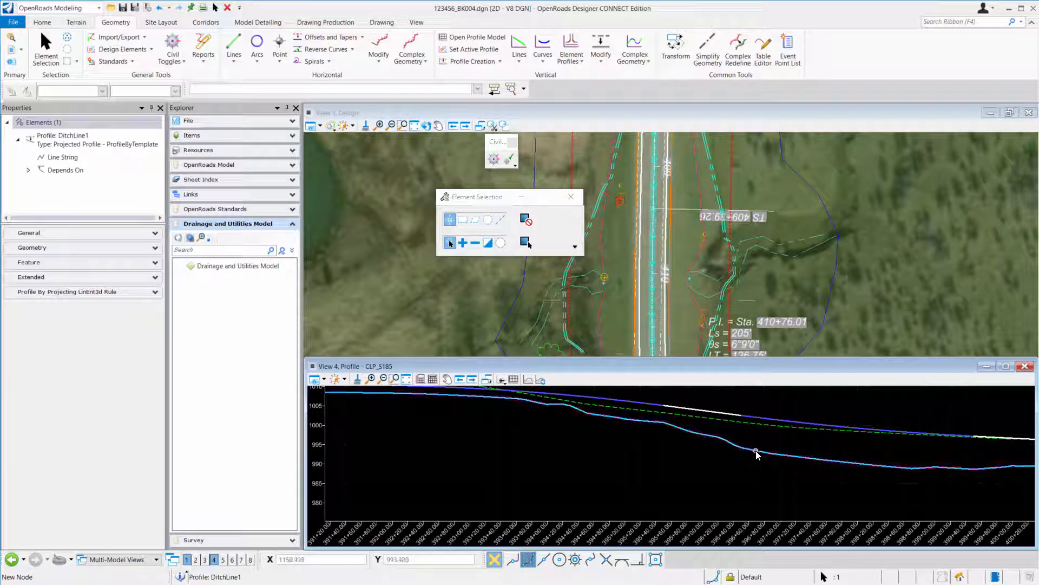
{"action": "mouse_move", "coordinate": [817, 457]}
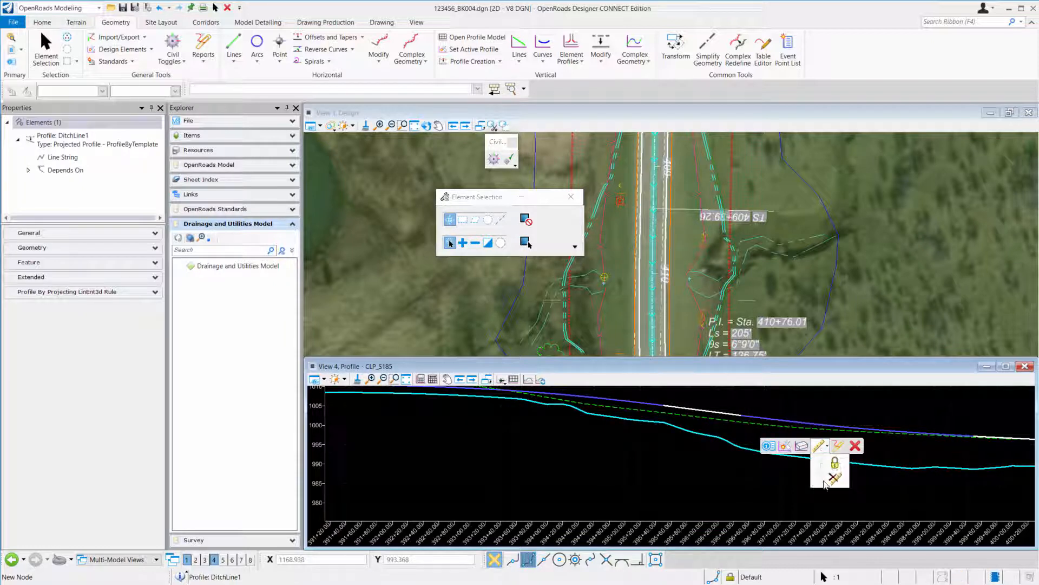
{"action": "left_click", "coordinate": [834, 479]}
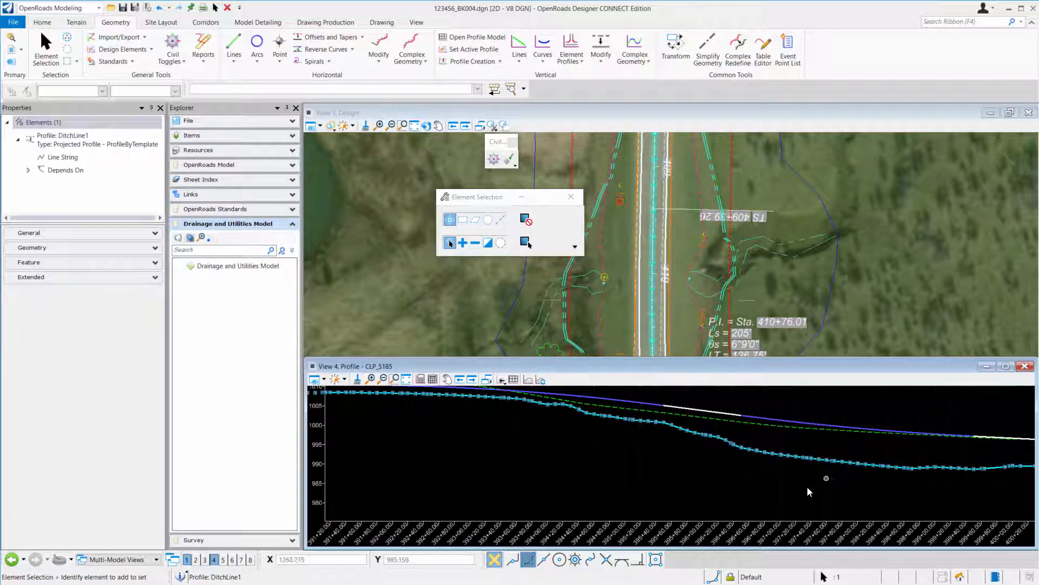
{"action": "left_click", "coordinate": [732, 471]}
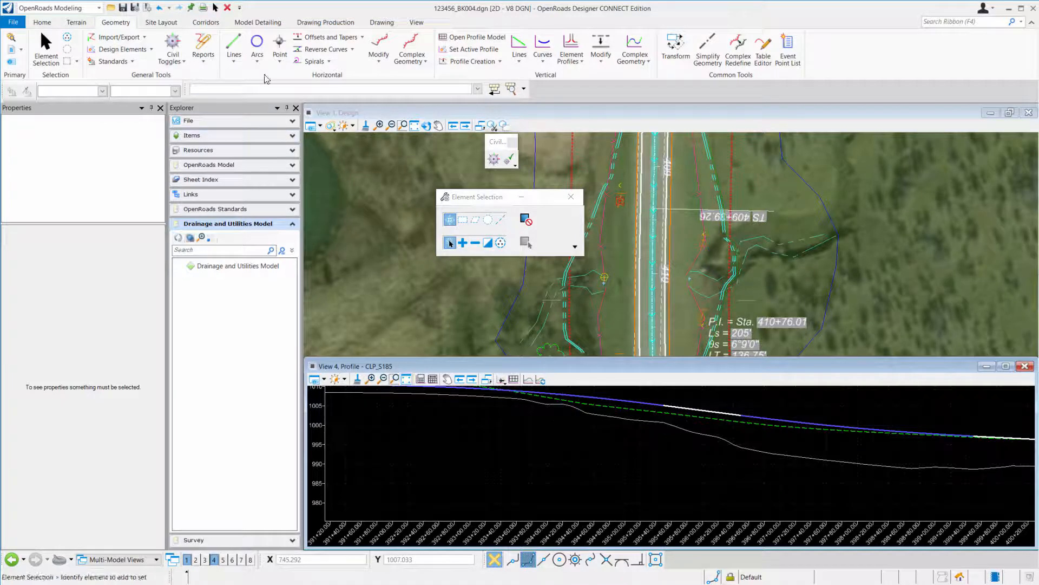
Step: Start a profile line between points and set its feature definition to the Drainage ditch line, replacing the gas line definition
{"action": "left_click", "coordinate": [521, 43]}
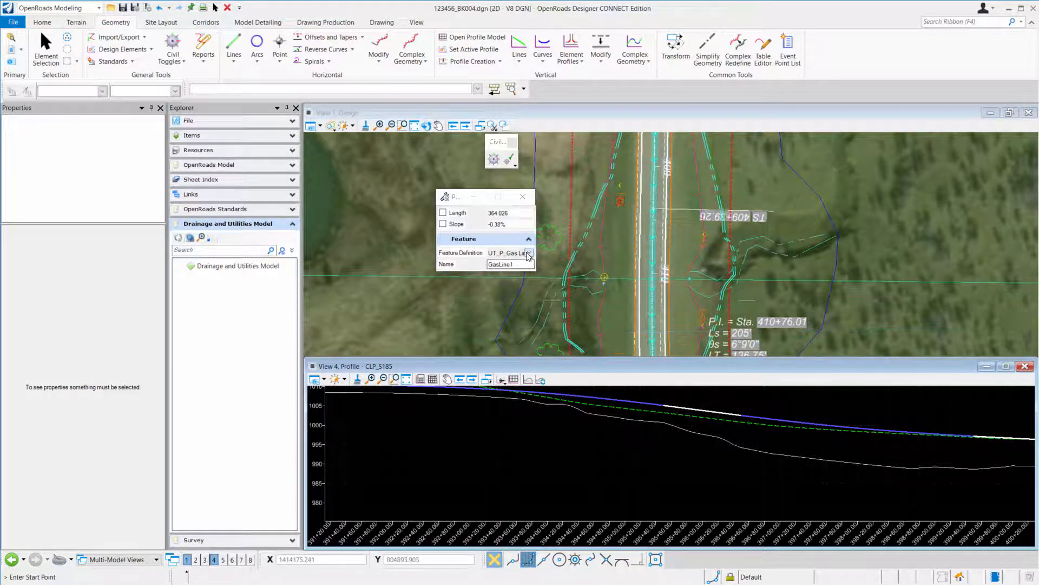
{"action": "left_click", "coordinate": [529, 252]}
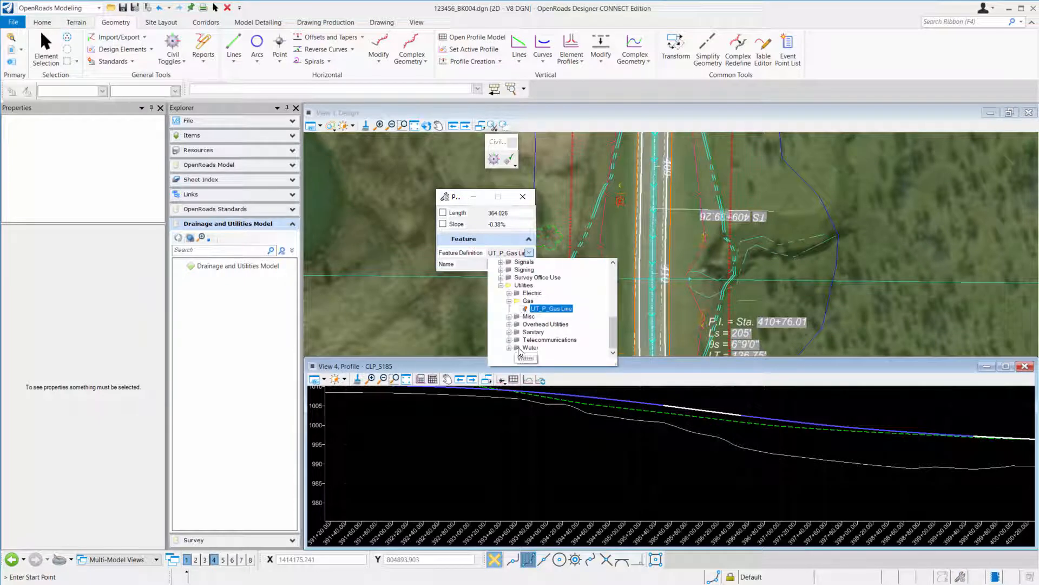
{"action": "scroll", "coordinate": [563, 319], "scroll_direction": "up", "scroll_amount": 4}
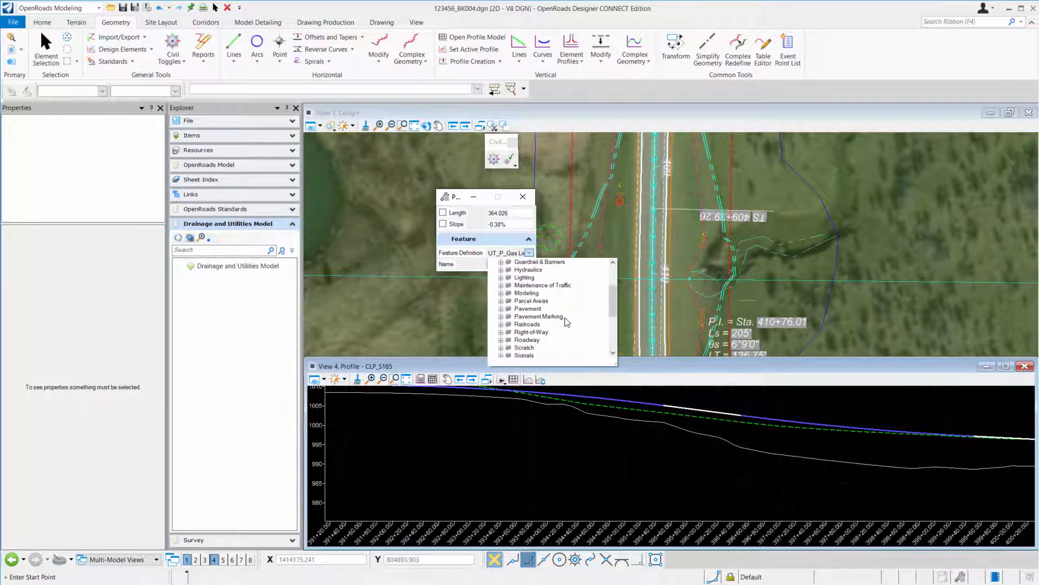
{"action": "scroll", "coordinate": [567, 329], "scroll_direction": "up", "scroll_amount": 1}
{"action": "scroll", "coordinate": [561, 333], "scroll_direction": "down", "scroll_amount": 1}
{"action": "left_click", "coordinate": [530, 253]}
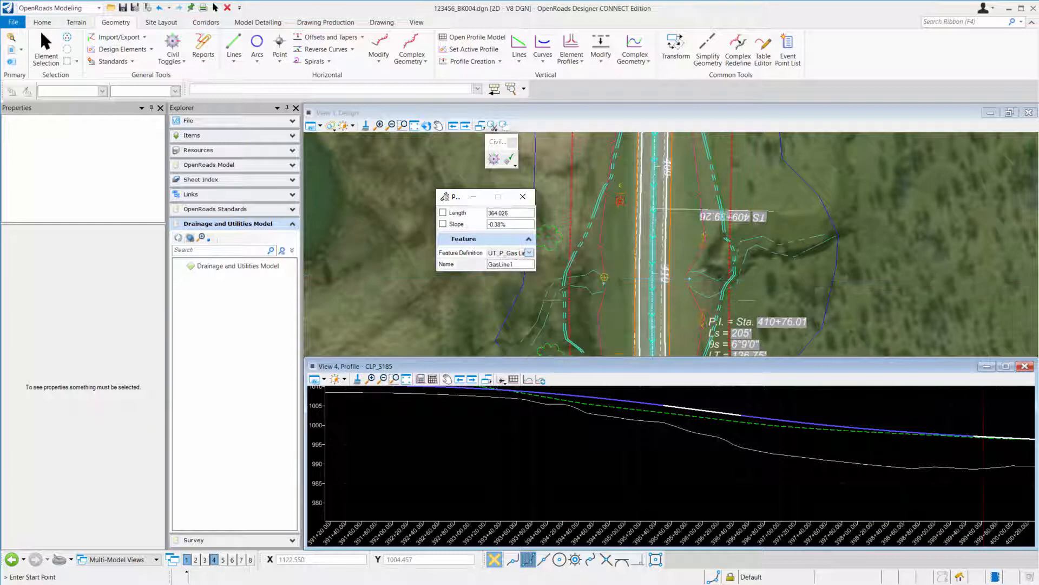
{"action": "left_click", "coordinate": [529, 253]}
{"action": "scroll", "coordinate": [530, 308], "scroll_direction": "up", "scroll_amount": 2}
{"action": "scroll", "coordinate": [530, 308], "scroll_direction": "up", "scroll_amount": 10}
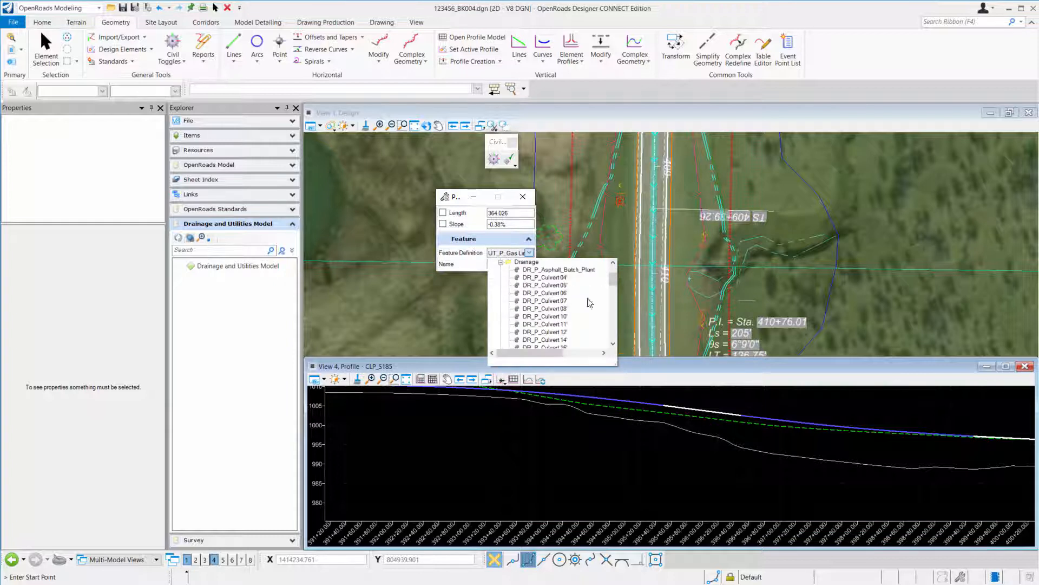
{"action": "scroll", "coordinate": [585, 300], "scroll_direction": "down", "scroll_amount": 3}
{"action": "left_click", "coordinate": [548, 309]}
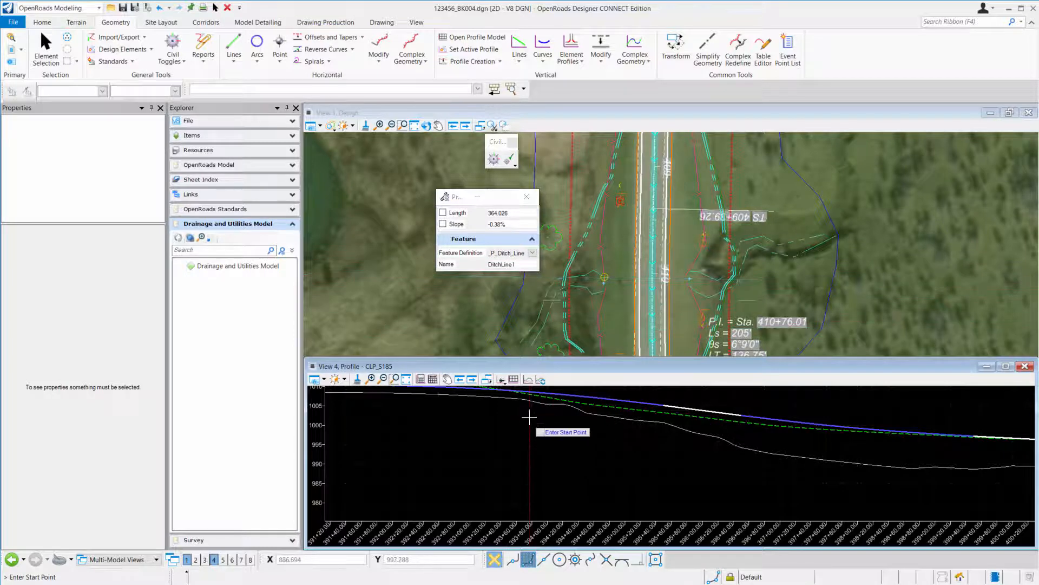
Step: Draw a profile line about 49.7 ft long at about -4.69% slope, starting on the projected ditch profile near station 394+00
{"action": "scroll", "coordinate": [536, 414], "scroll_direction": "up", "scroll_amount": 2}
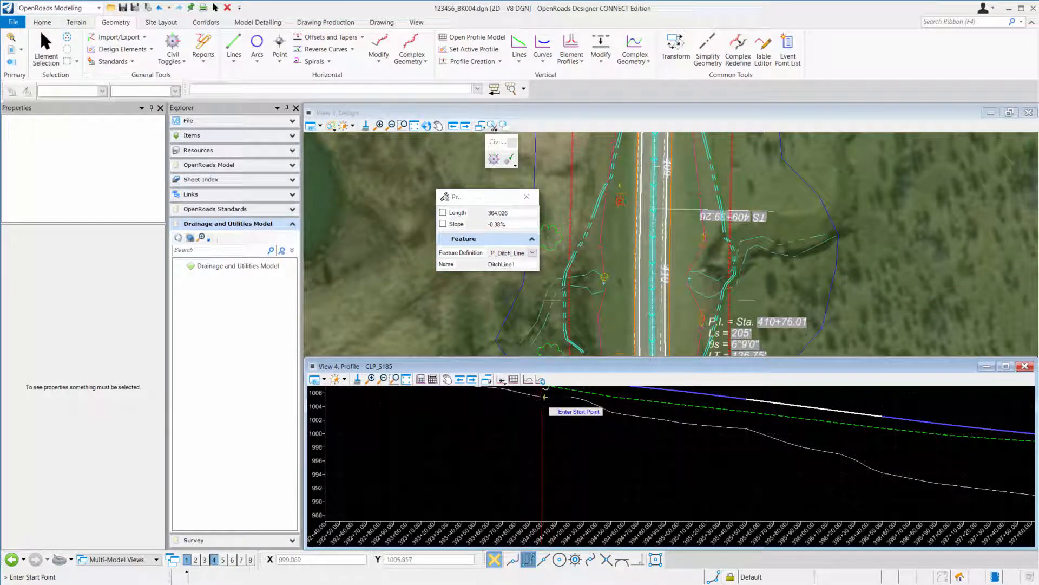
{"action": "left_click", "coordinate": [542, 397]}
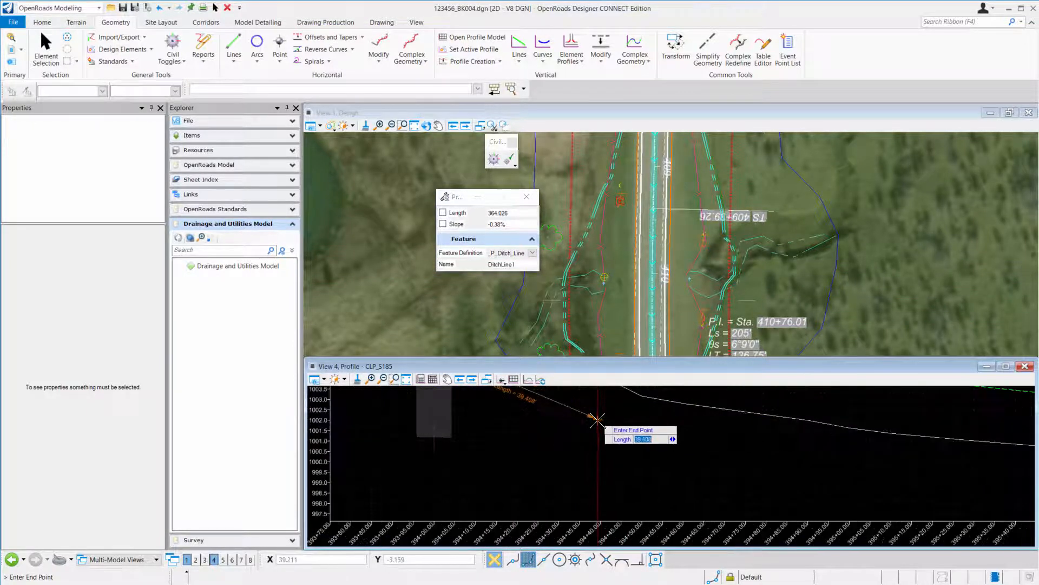
{"action": "scroll", "coordinate": [595, 420], "scroll_direction": "up", "scroll_amount": 5}
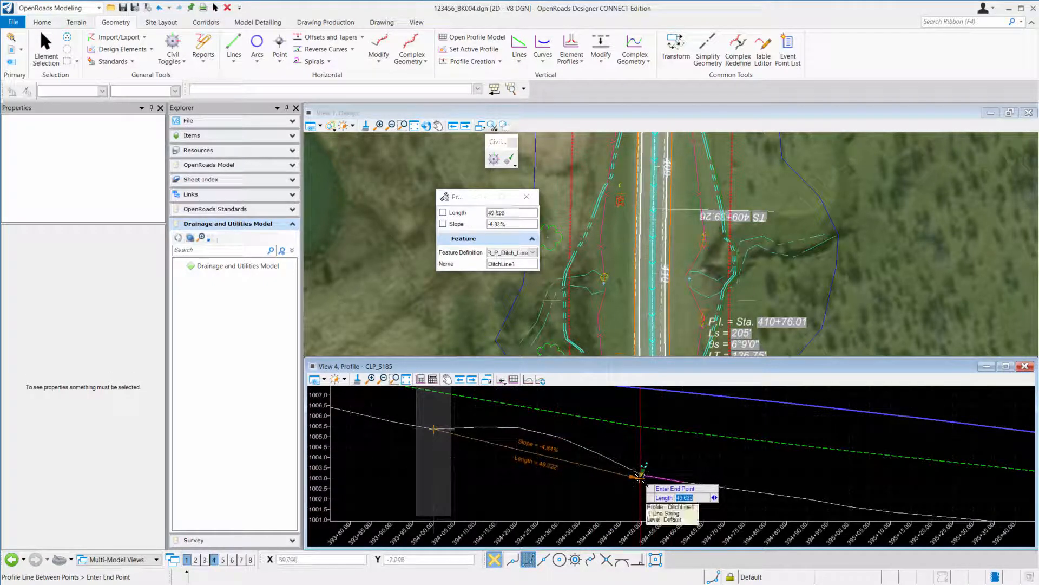
{"action": "scroll", "coordinate": [637, 479], "scroll_direction": "up", "scroll_amount": 4}
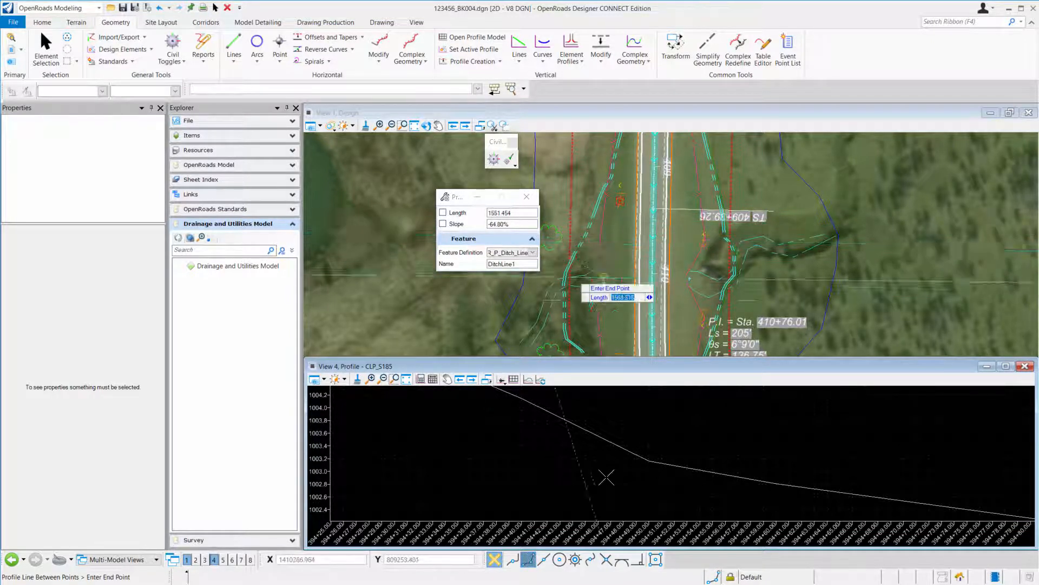
{"action": "scroll", "coordinate": [603, 475], "scroll_direction": "down", "scroll_amount": 2}
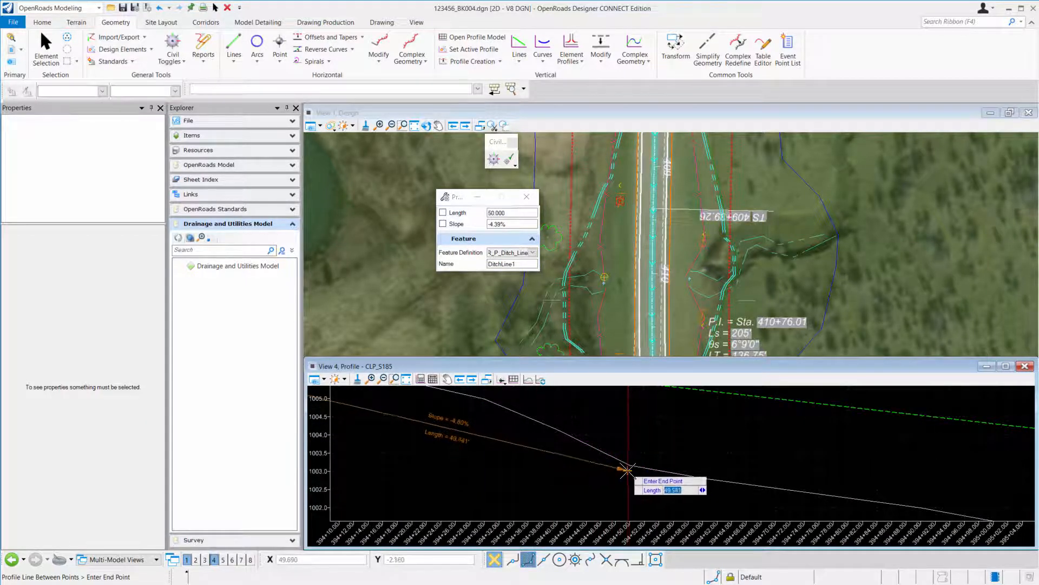
{"action": "left_click", "coordinate": [628, 470]}
{"action": "left_click", "coordinate": [628, 470]}
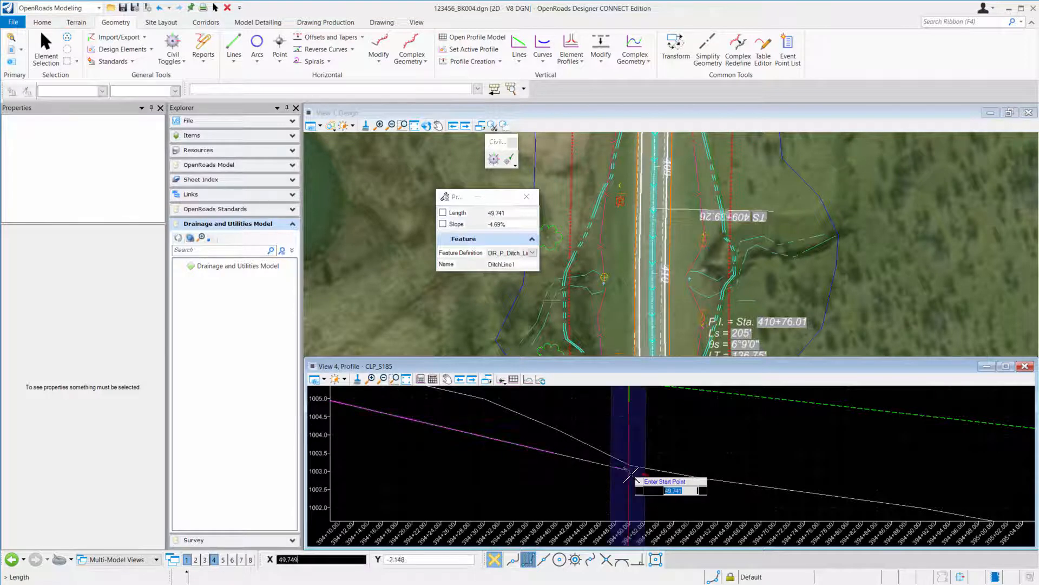
Step: Draw a second profile line from the first line's end, just below the projected ditch profile, to about station 395+08
{"action": "scroll", "coordinate": [628, 470], "scroll_direction": "down", "scroll_amount": 3}
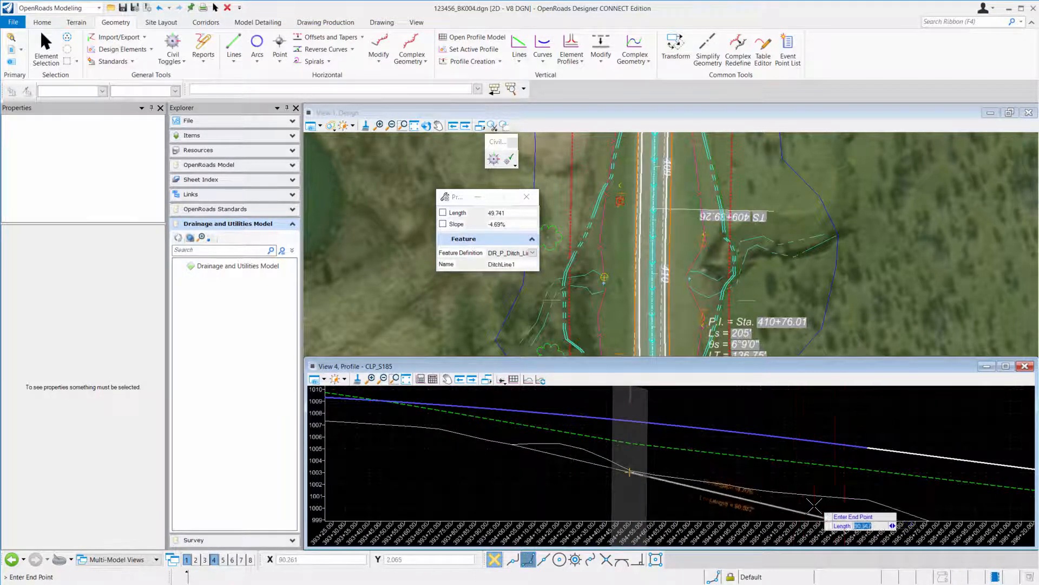
{"action": "scroll", "coordinate": [769, 486], "scroll_direction": "up", "scroll_amount": 4}
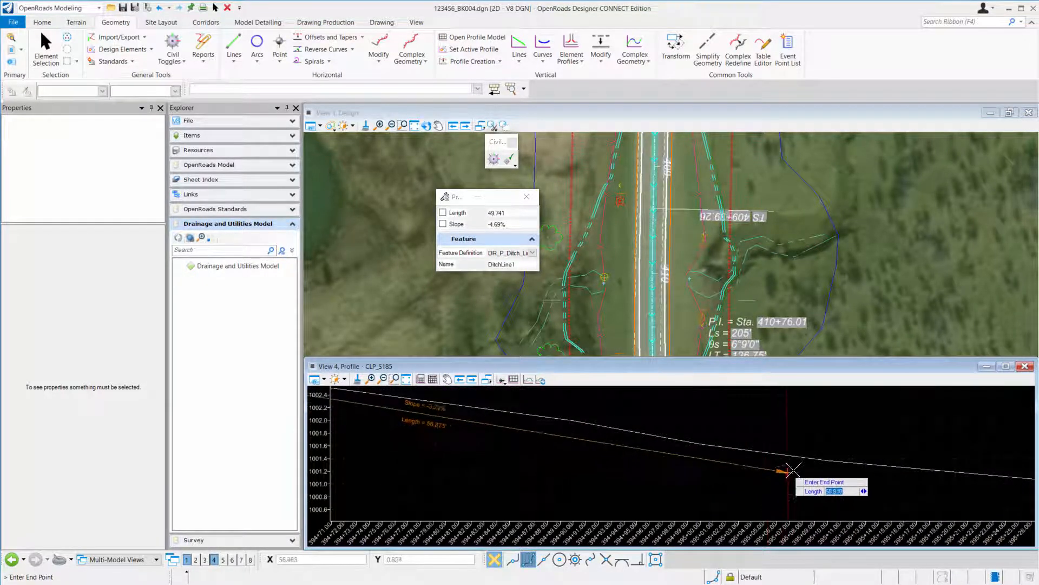
{"action": "left_click", "coordinate": [767, 486]}
{"action": "scroll", "coordinate": [661, 464], "scroll_direction": "down", "scroll_amount": 3}
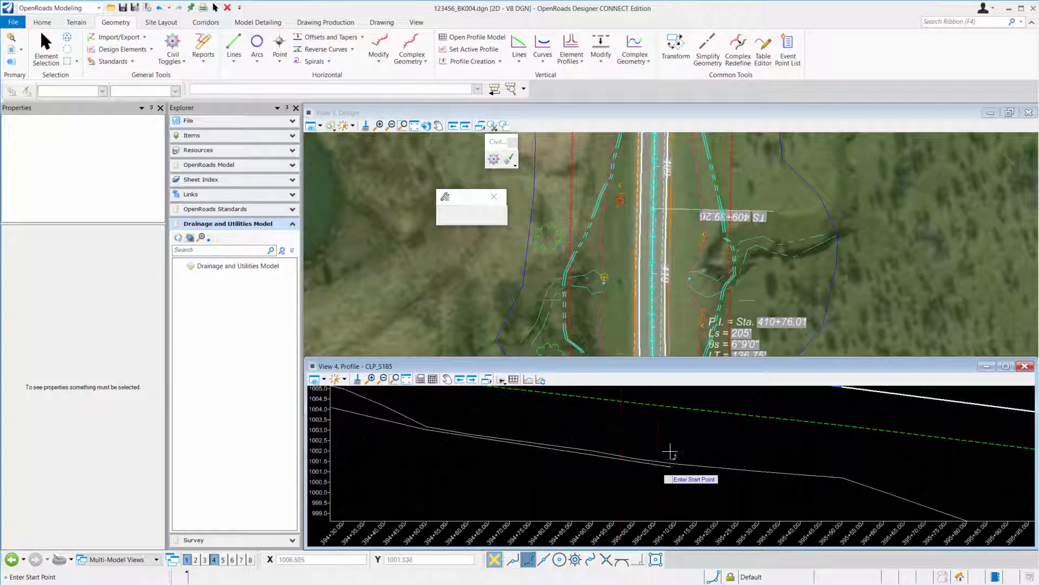
{"action": "scroll", "coordinate": [664, 465], "scroll_direction": "down", "scroll_amount": 3}
Step: Delete both hand-drawn lines from the profile view, keeping the projected DitchLine1 profile
{"action": "left_click", "coordinate": [51, 52]}
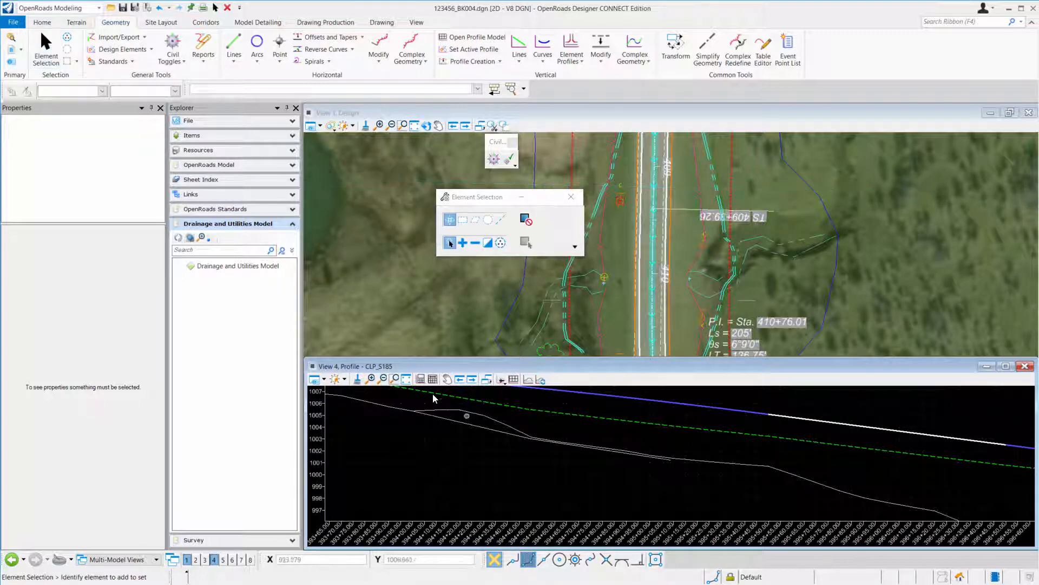
{"action": "left_click", "coordinate": [466, 426]}
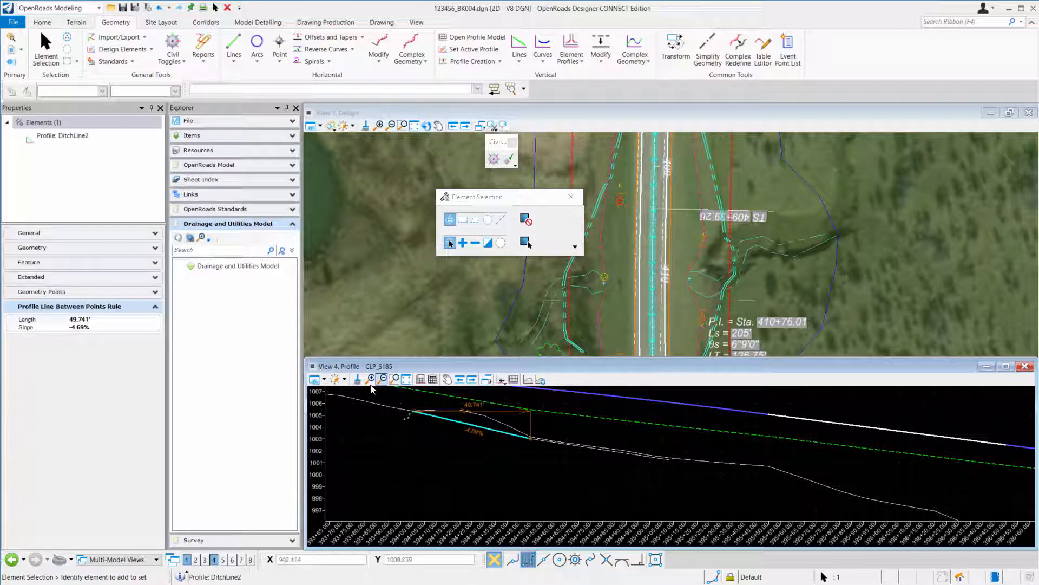
{"action": "key", "text": "Delete"}
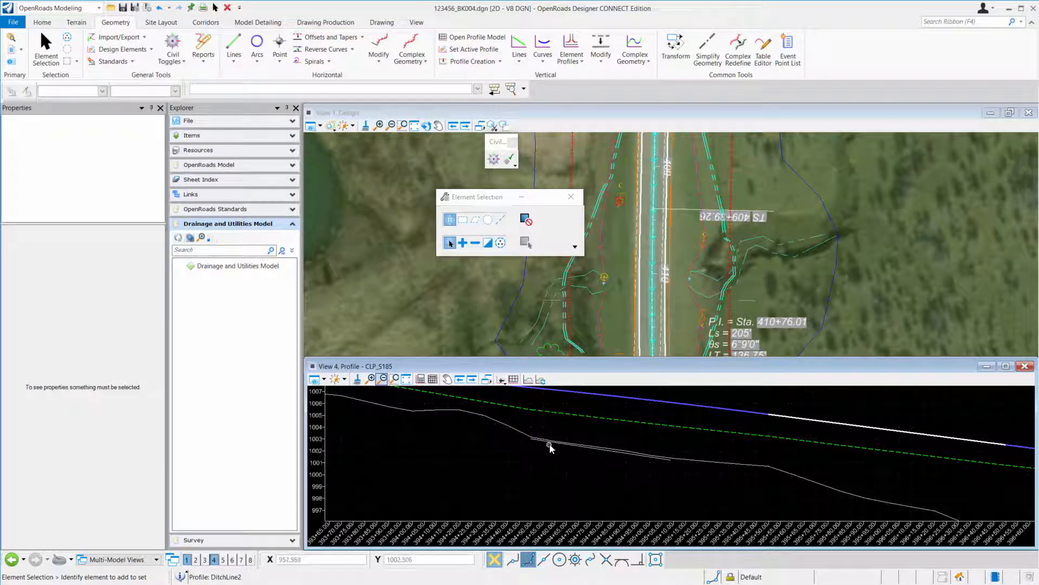
{"action": "left_click", "coordinate": [550, 449]}
{"action": "key", "text": "Delete"}
{"action": "left_click", "coordinate": [568, 454]}
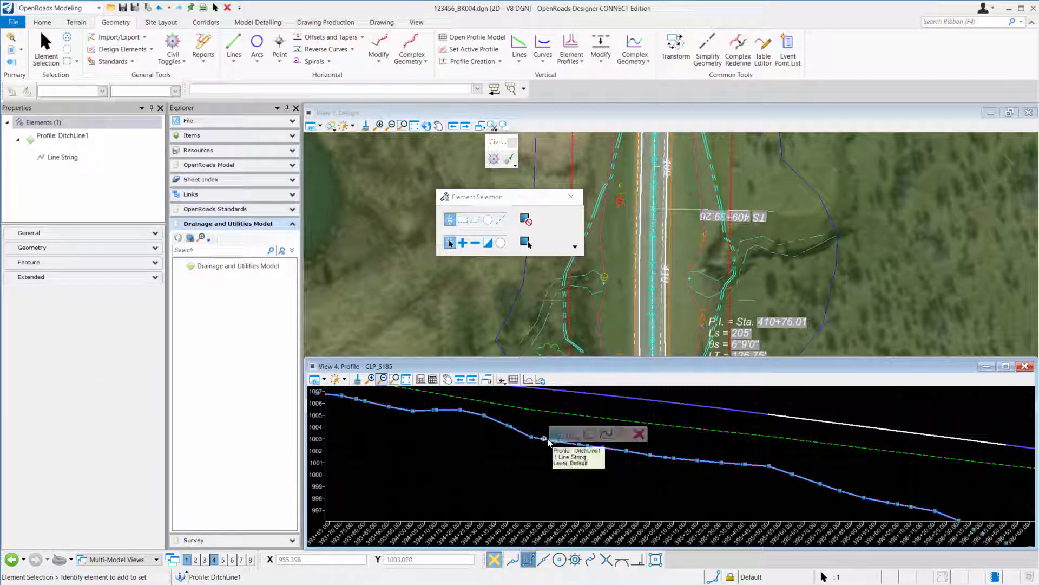
{"action": "mouse_move", "coordinate": [563, 443]}
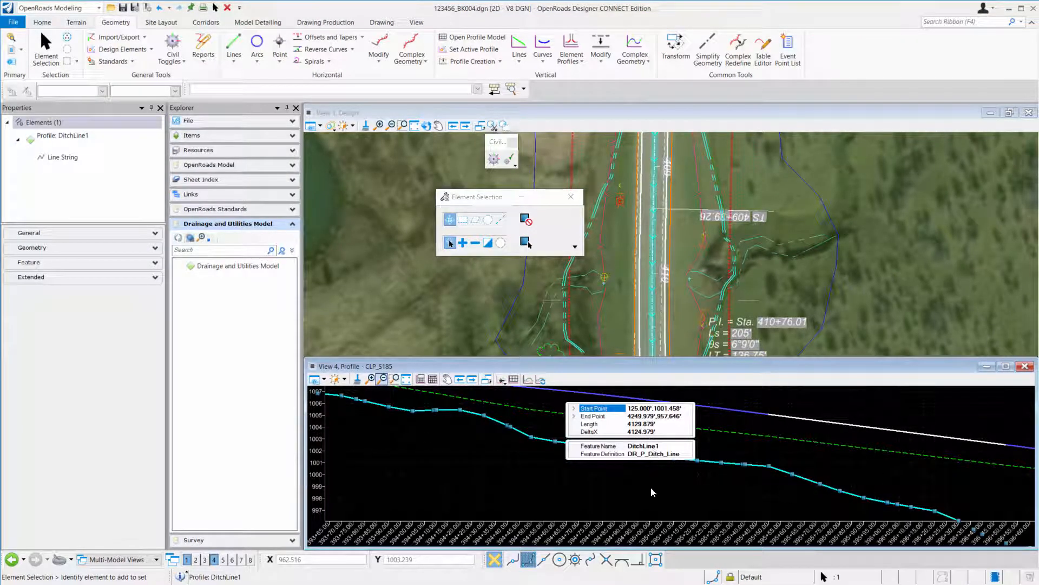
{"action": "left_click", "coordinate": [633, 491]}
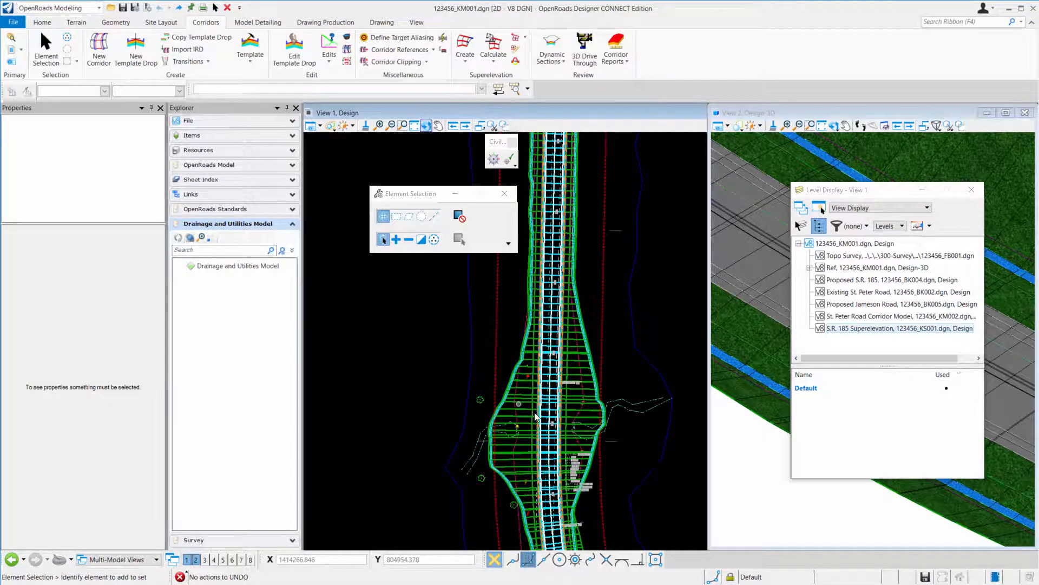
Step: In 123456_KM001.dgn, open the template library and duplicate the DEMO_FixedDitch template within the Project Templates folder
{"action": "left_click", "coordinate": [250, 43]}
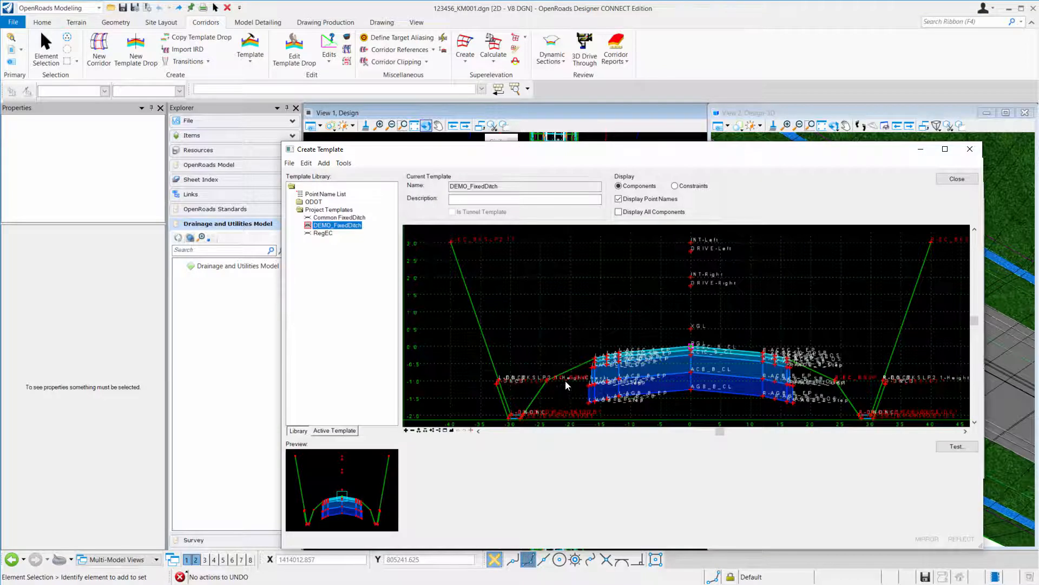
{"action": "middle_click_drag", "start_coordinate": [567, 385], "coordinate": [567, 320]}
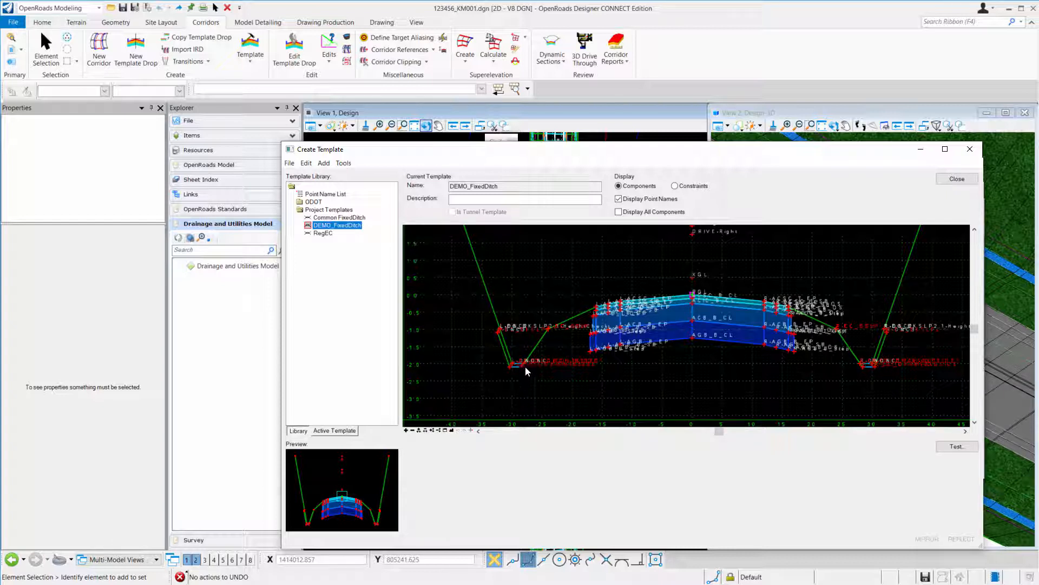
{"action": "mouse_move", "coordinate": [525, 363]}
{"action": "right_click", "coordinate": [345, 230]}
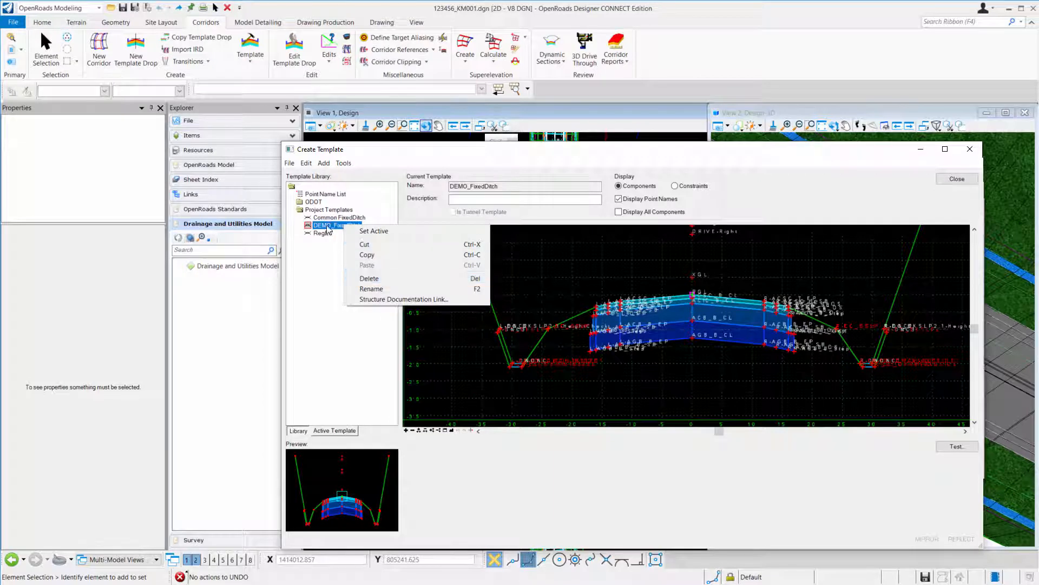
{"action": "left_click", "coordinate": [381, 253]}
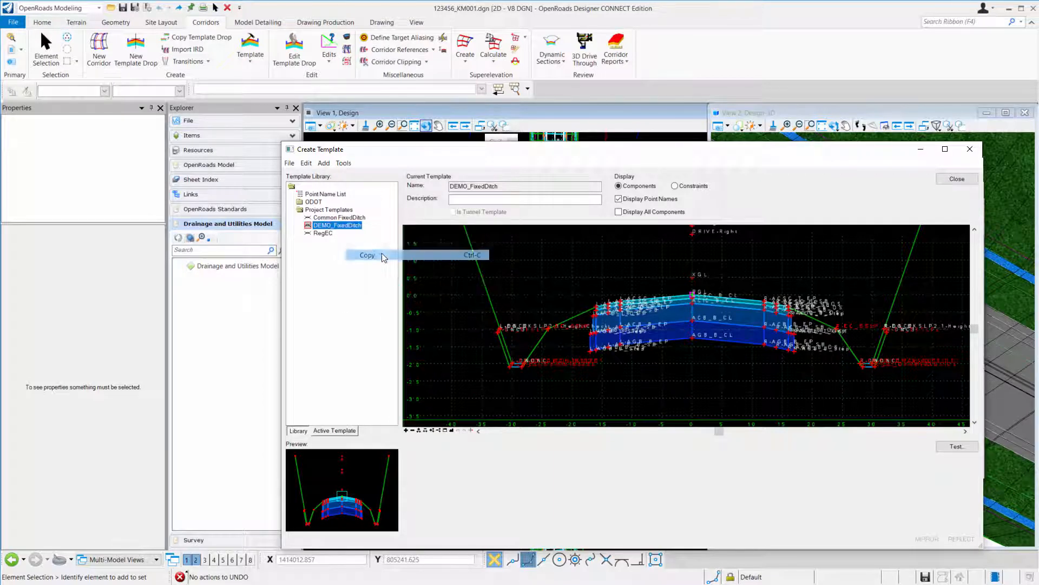
{"action": "right_click", "coordinate": [337, 211]}
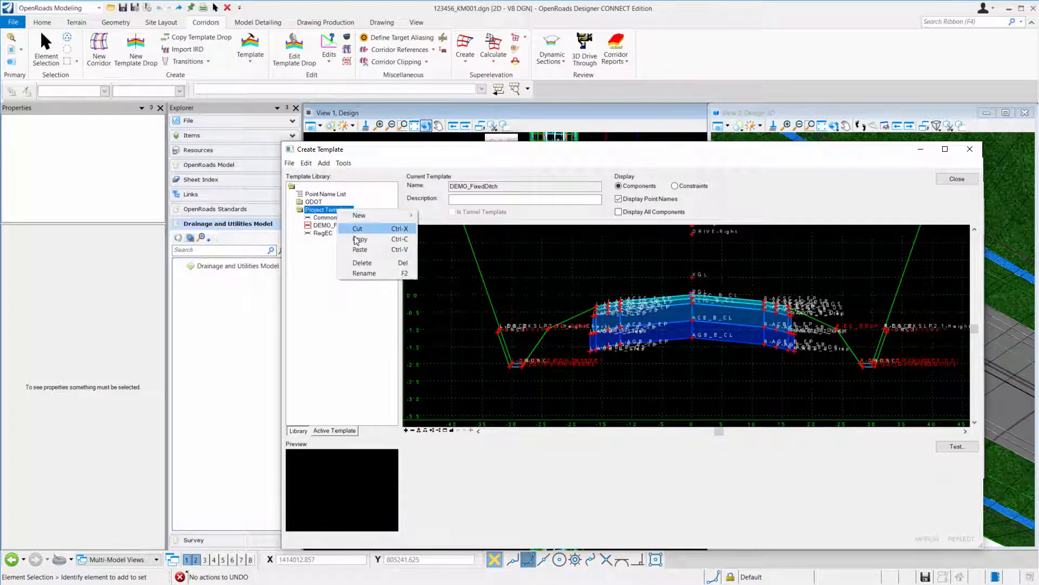
{"action": "left_click", "coordinate": [360, 239]}
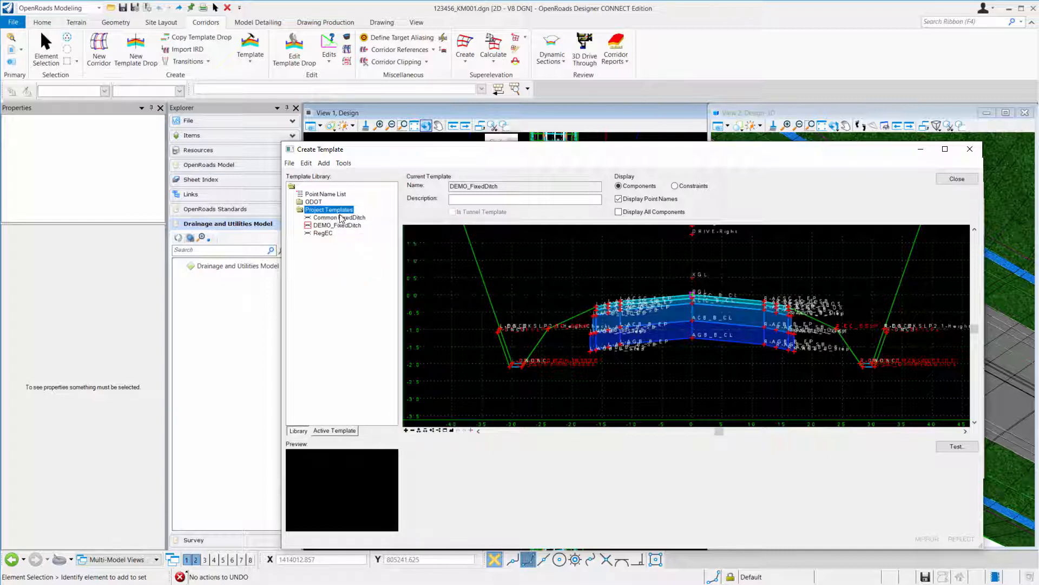
{"action": "right_click", "coordinate": [345, 227]}
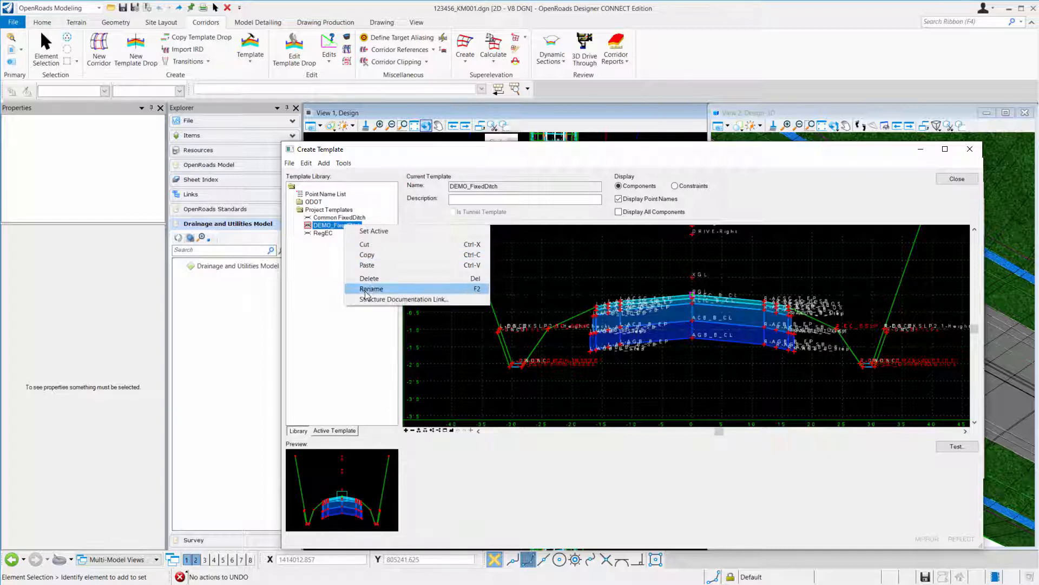
{"action": "left_click", "coordinate": [372, 255]}
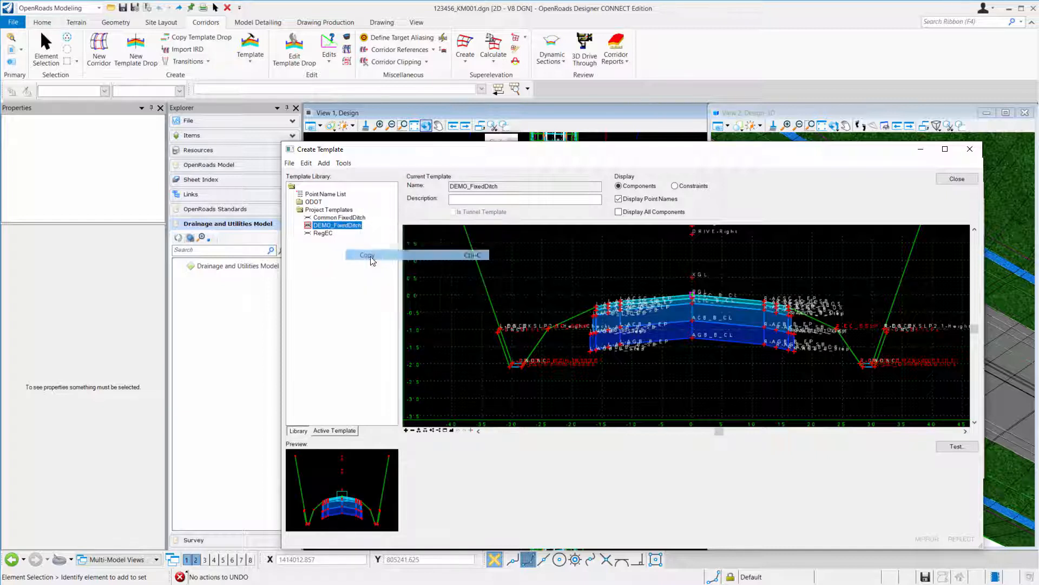
{"action": "right_click", "coordinate": [324, 210]}
{"action": "left_click", "coordinate": [360, 252]}
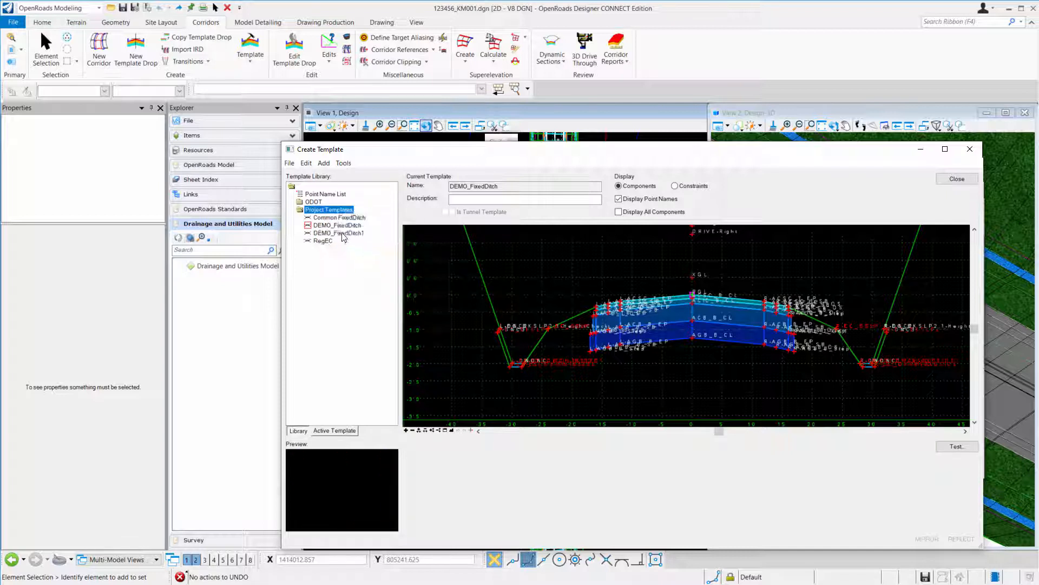
Step: Rename the copied template as DEMO and make it the current template for editing
{"action": "left_click", "coordinate": [352, 234]}
{"action": "left_click", "coordinate": [339, 234]}
{"action": "double_click", "coordinate": [350, 233]}
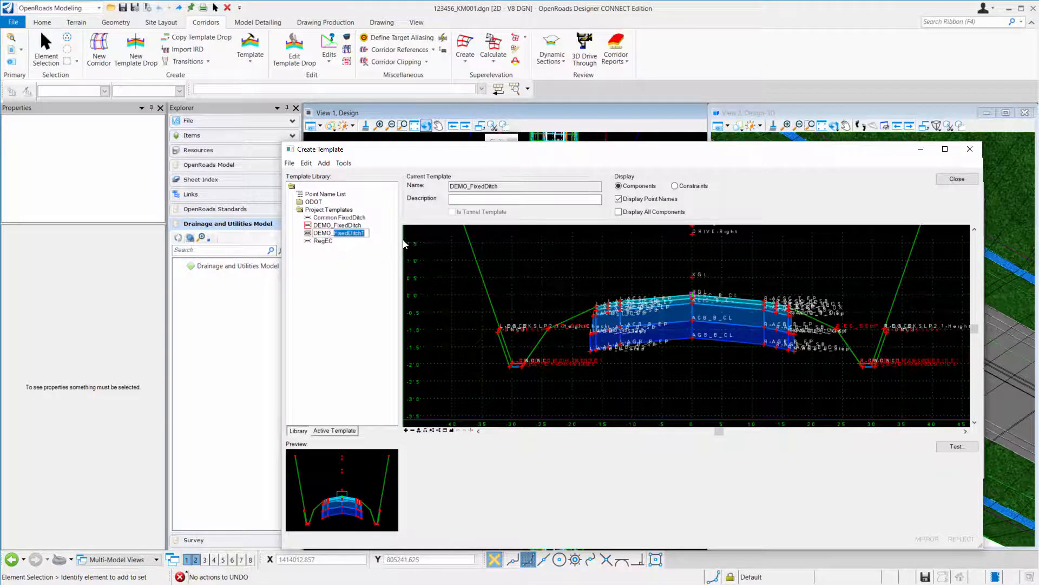
{"action": "key", "text": "BackSpace"}
{"action": "key", "text": "Return"}
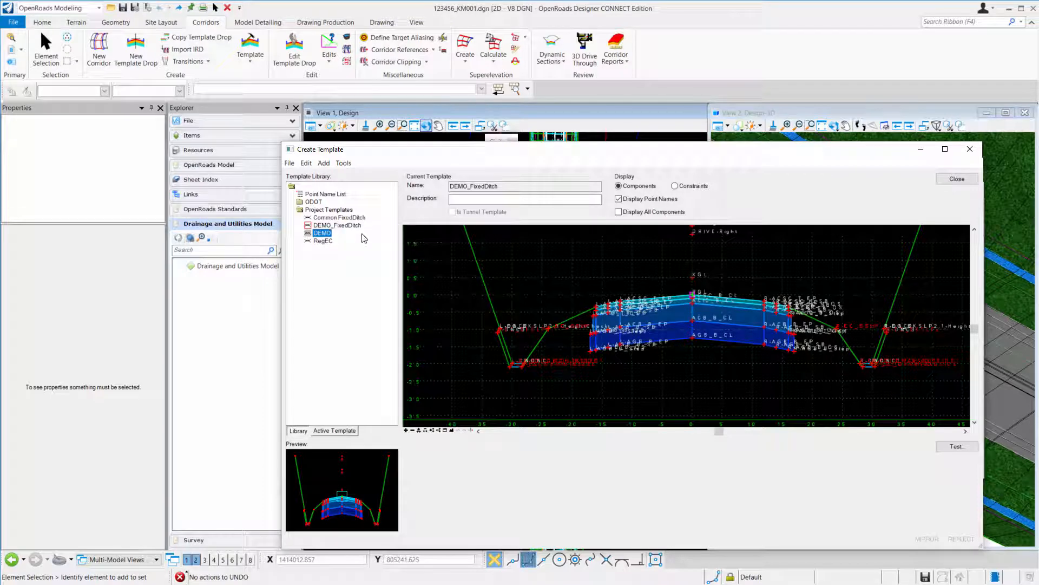
{"action": "double_click", "coordinate": [323, 233]}
{"action": "scroll", "coordinate": [552, 316], "scroll_direction": "down", "scroll_amount": 2}
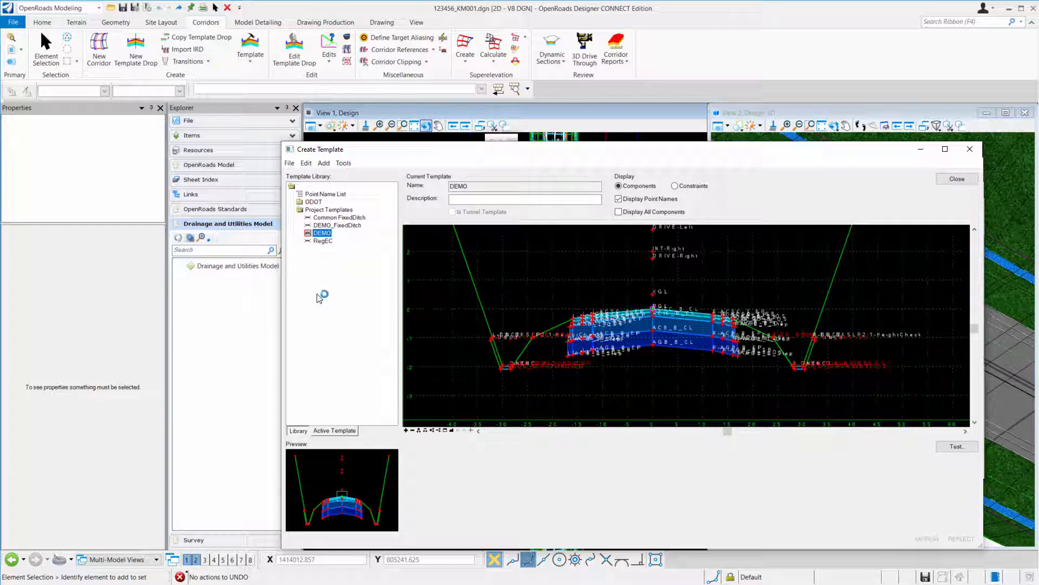
Step: Turn on mirroring while trying to place the RegEC end condition in the DEMO template, and cancel the placement
{"action": "left_click_drag", "start_coordinate": [311, 245], "coordinate": [584, 282]}
{"action": "right_click", "coordinate": [650, 274]}
{"action": "left_click", "coordinate": [677, 285]}
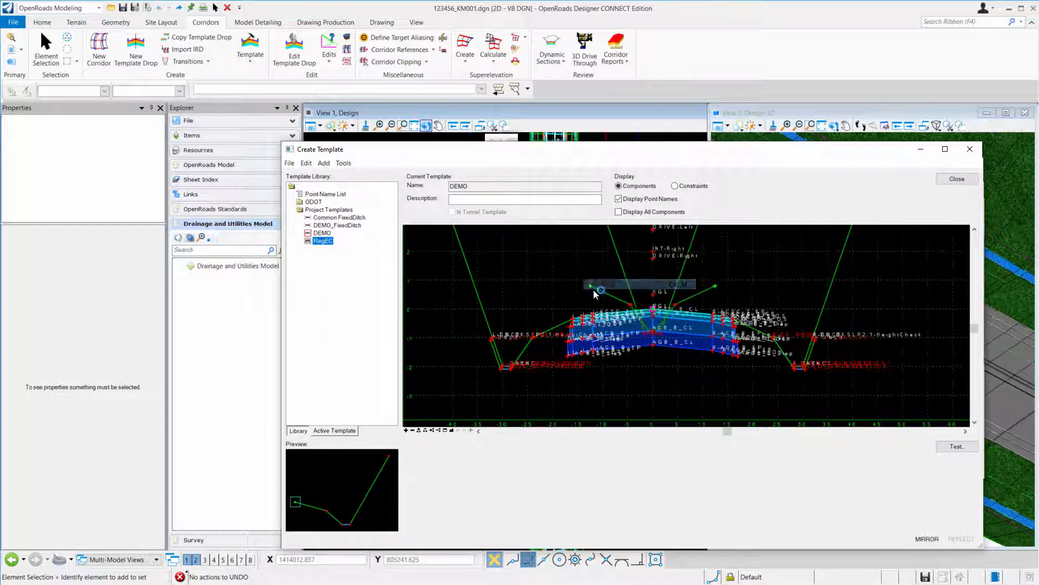
{"action": "left_click_drag", "start_coordinate": [710, 309], "coordinate": [734, 322]}
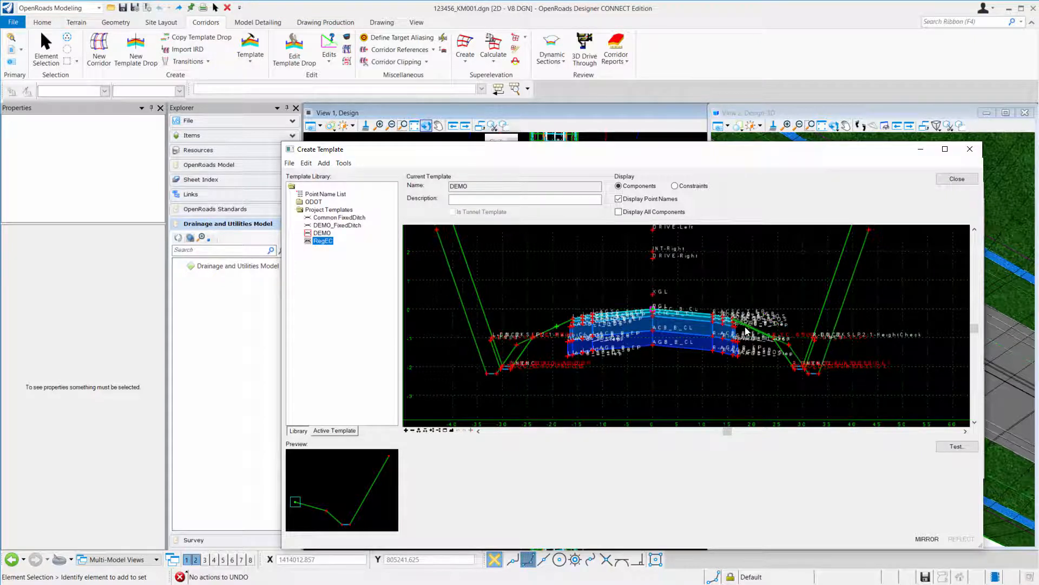
{"action": "right_click", "coordinate": [747, 283]}
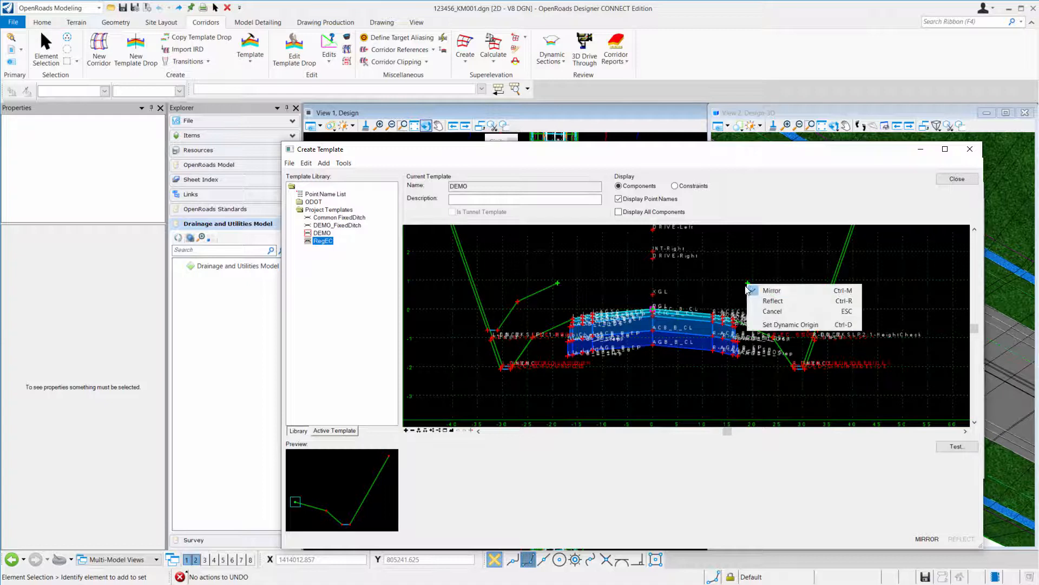
{"action": "left_click", "coordinate": [768, 312]}
Step: Delete the fixed ditch and side slope components on both sides of the DEMO template, leaving the pavement
{"action": "right_click", "coordinate": [760, 363]}
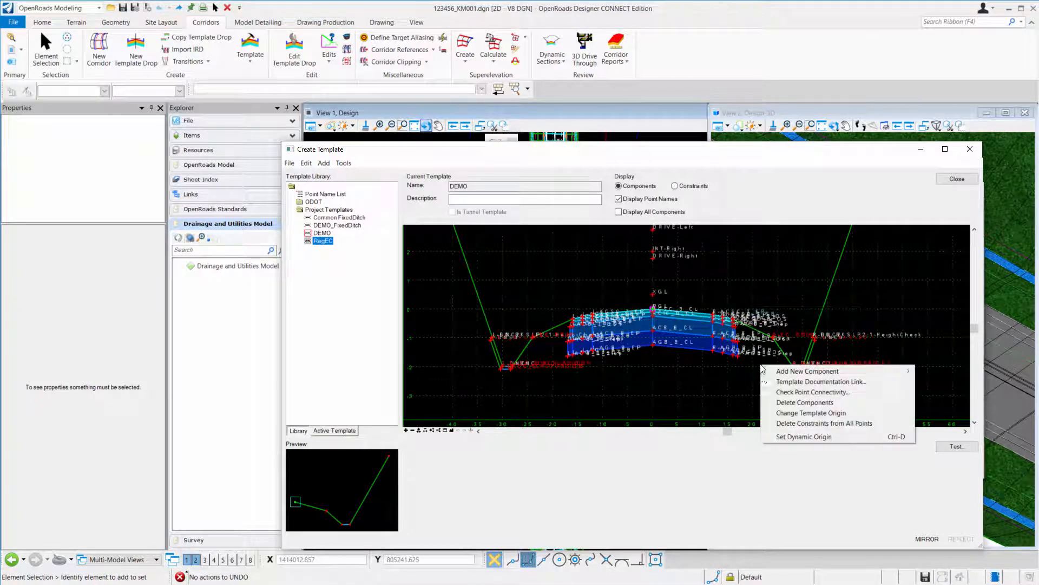
{"action": "left_click", "coordinate": [779, 402]}
{"action": "mouse_move", "coordinate": [758, 372]}
{"action": "left_mouse_down"}
{"action": "mouse_move", "coordinate": [757, 319]}
{"action": "mouse_move", "coordinate": [676, 286]}
{"action": "left_mouse_up"}
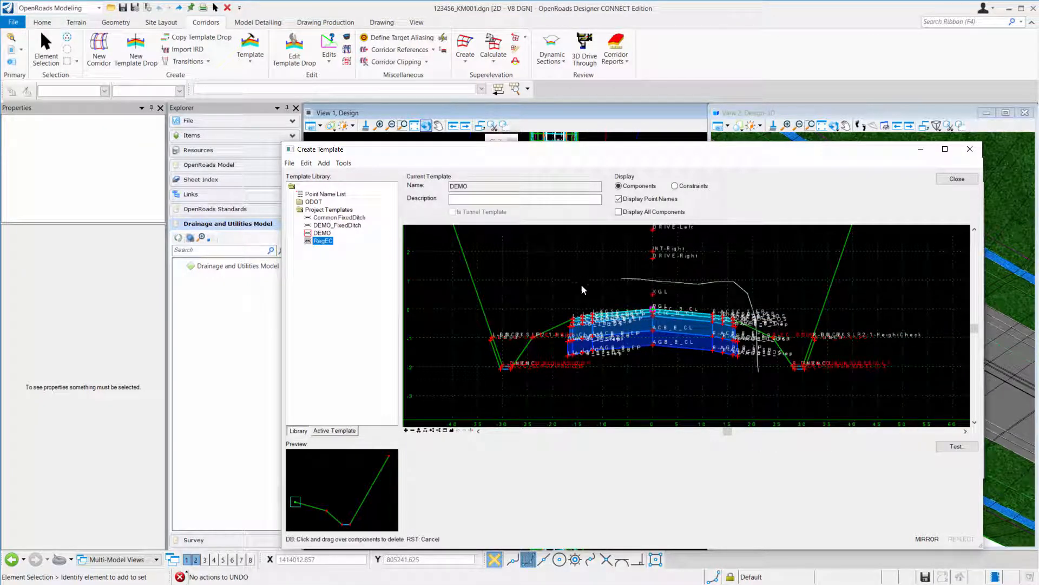
{"action": "left_click_drag", "start_coordinate": [559, 333], "coordinate": [594, 324]}
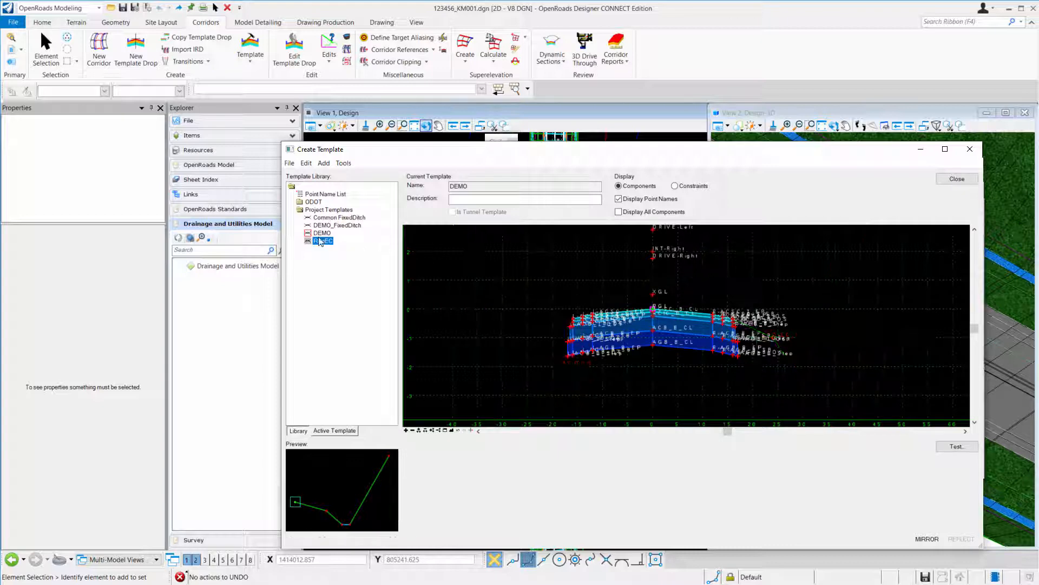
Step: Attach the RegEC end condition to the pavement's outer edge in the DEMO template with mirroring on
{"action": "left_click_drag", "start_coordinate": [320, 241], "coordinate": [483, 276]}
{"action": "right_click", "coordinate": [483, 276]}
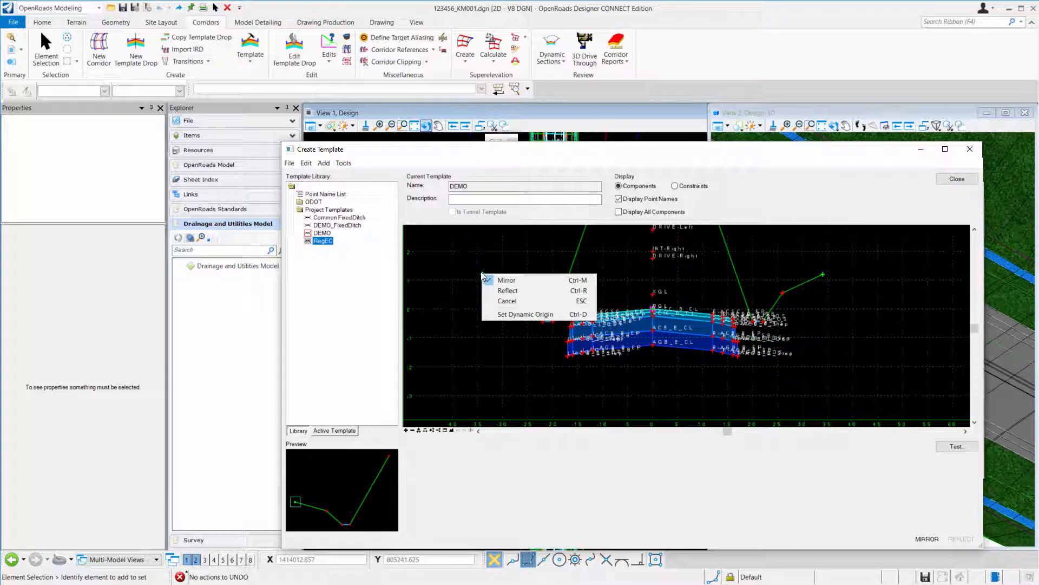
{"action": "left_click", "coordinate": [738, 325]}
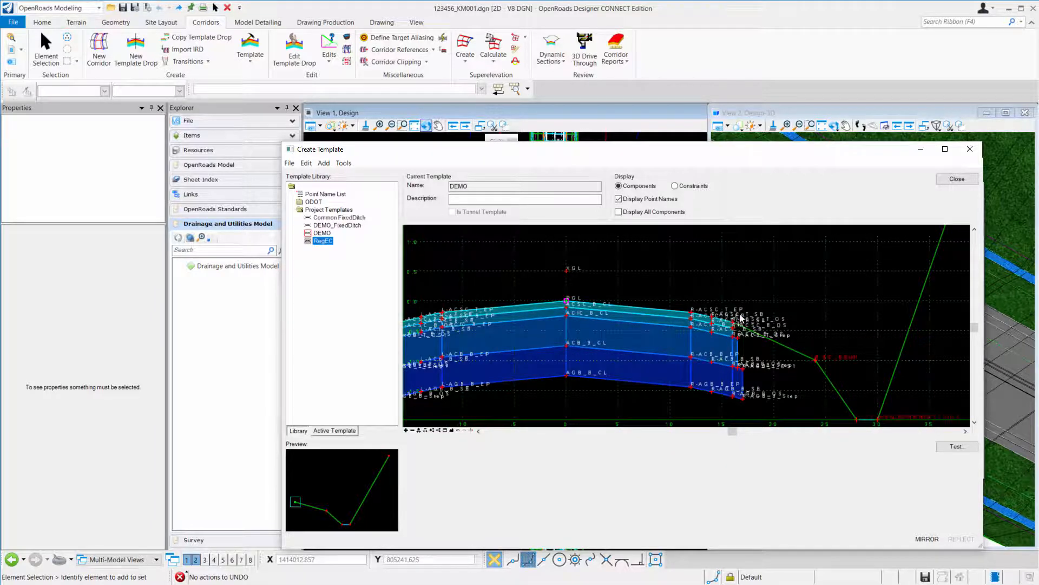
Step: Save the template library with the mirrored RegEC end conditions on the DEMO template, and close the template editor
{"action": "middle_click_drag", "start_coordinate": [764, 296], "coordinate": [780, 280]}
{"action": "scroll", "coordinate": [717, 374], "scroll_direction": "down", "scroll_amount": 1}
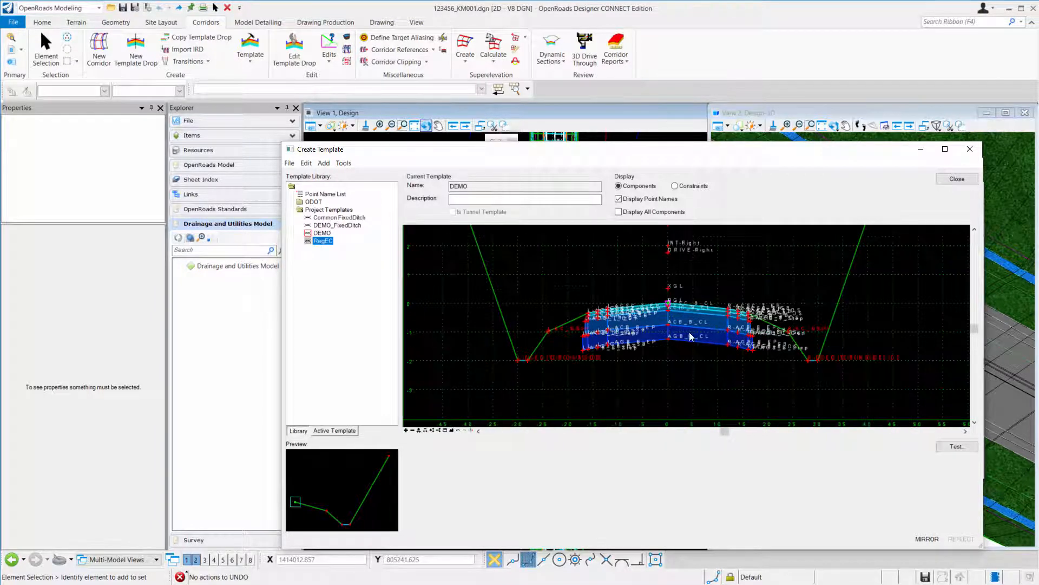
{"action": "left_click", "coordinate": [290, 163]}
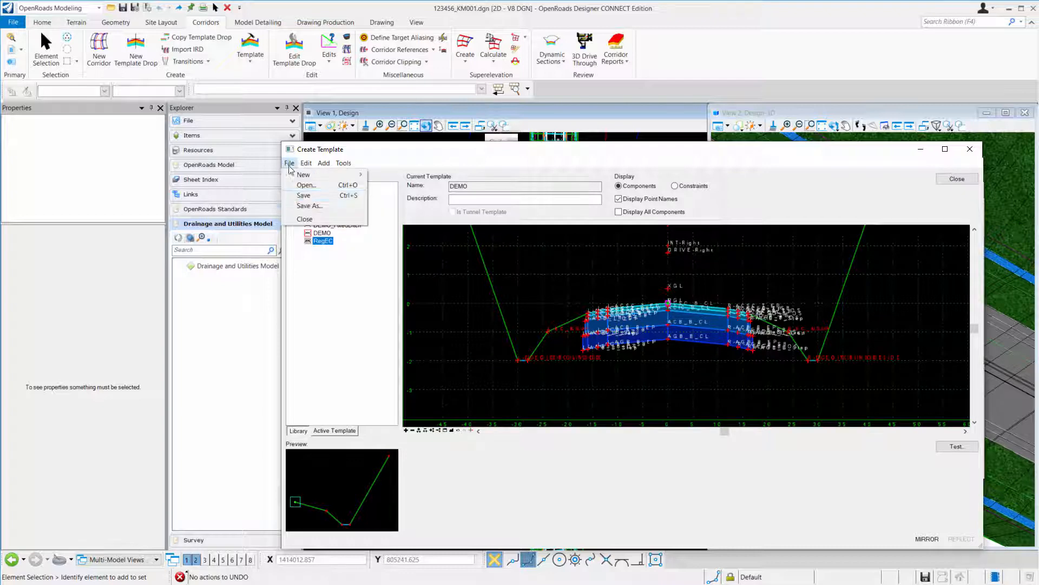
{"action": "left_click", "coordinate": [305, 196]}
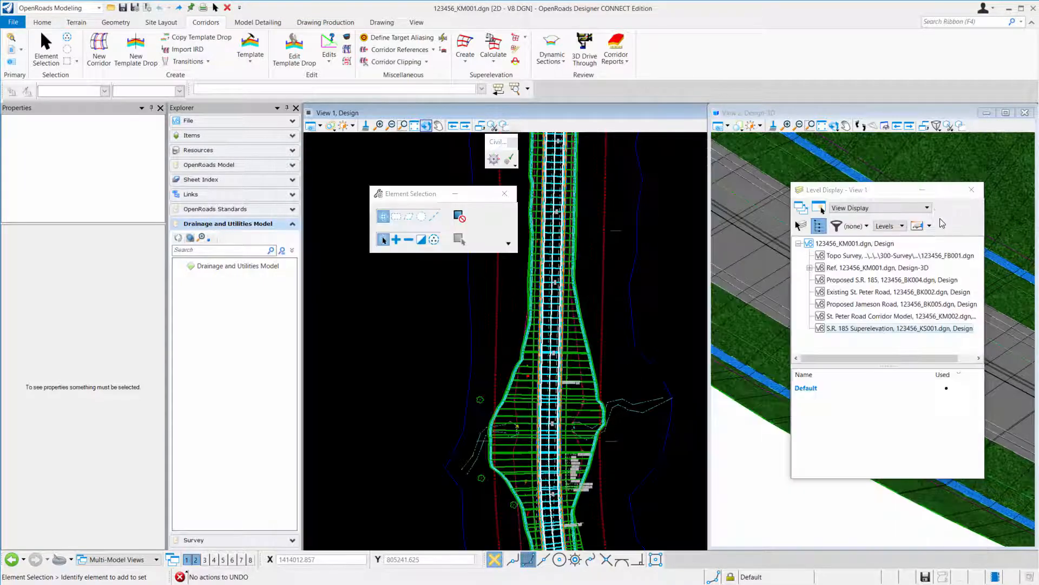
{"action": "left_click", "coordinate": [957, 179]}
Step: Change the template of the S.R. 185 corridor's template drop from station 385+00.00 to 438+82.94 to DEMO
{"action": "scroll", "coordinate": [399, 460], "scroll_direction": "up", "scroll_amount": 2}
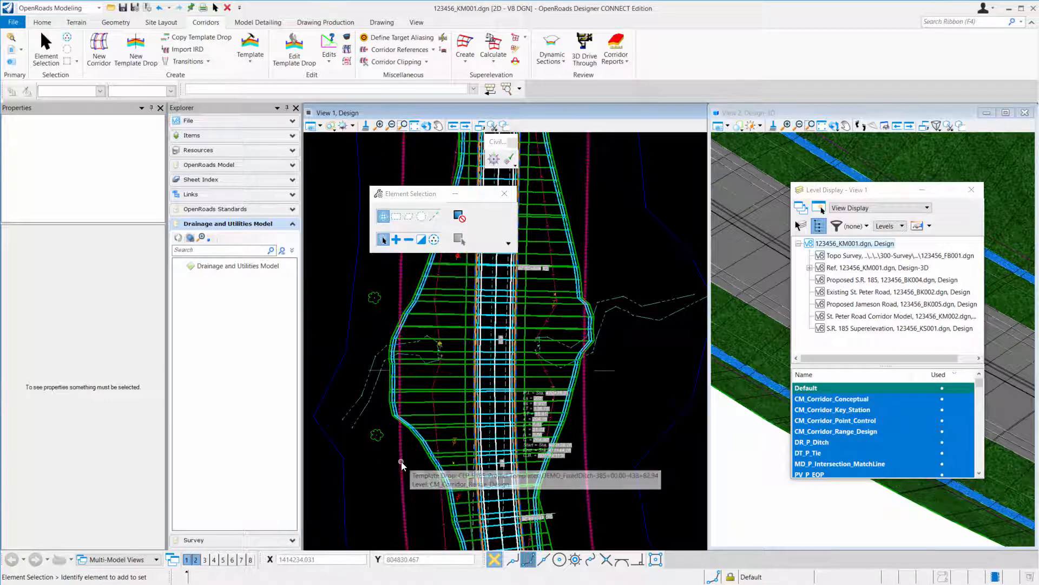
{"action": "left_click", "coordinate": [401, 461]}
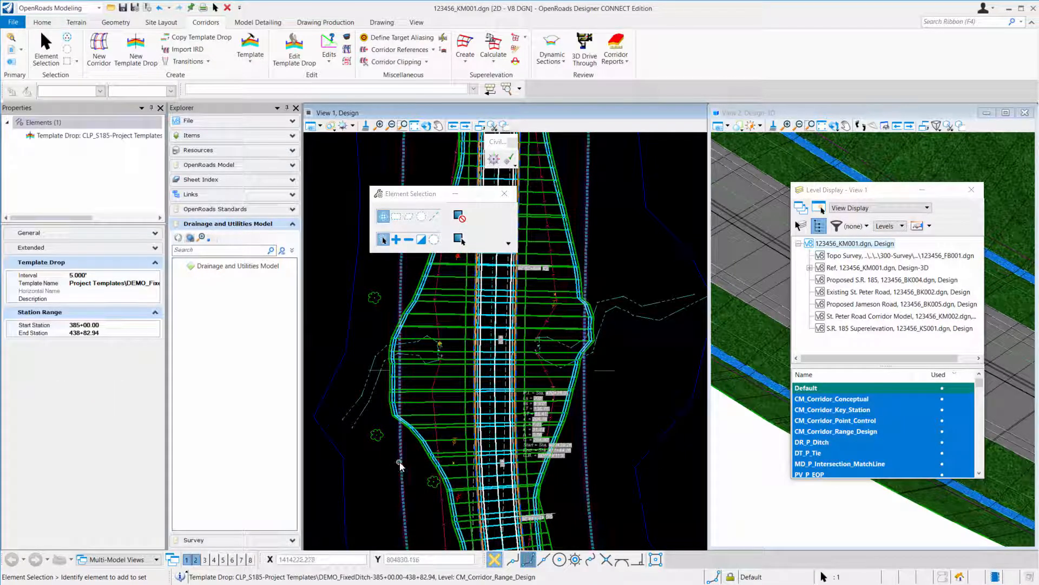
{"action": "mouse_move", "coordinate": [401, 463]}
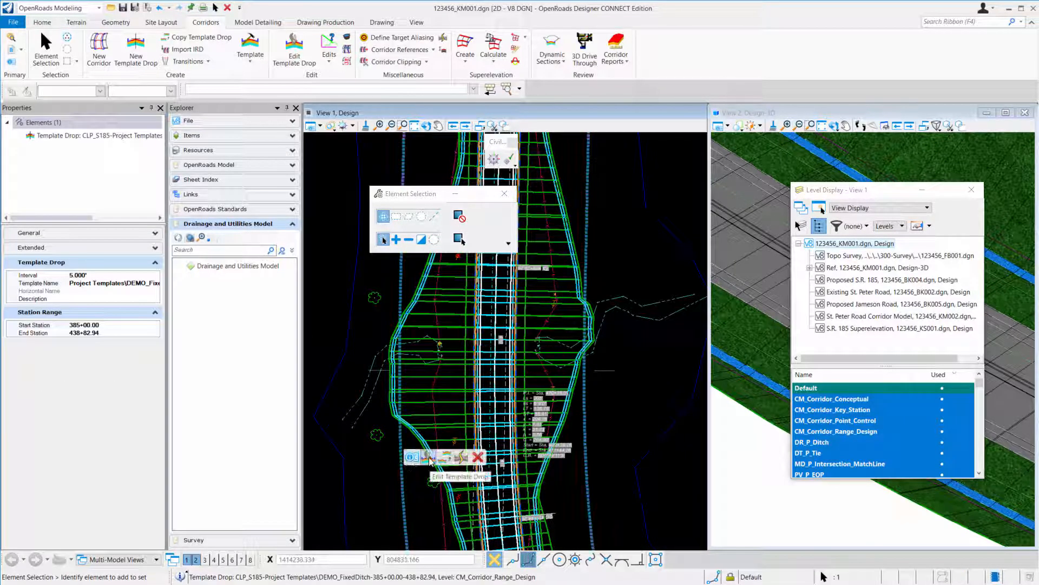
{"action": "left_click", "coordinate": [425, 458]}
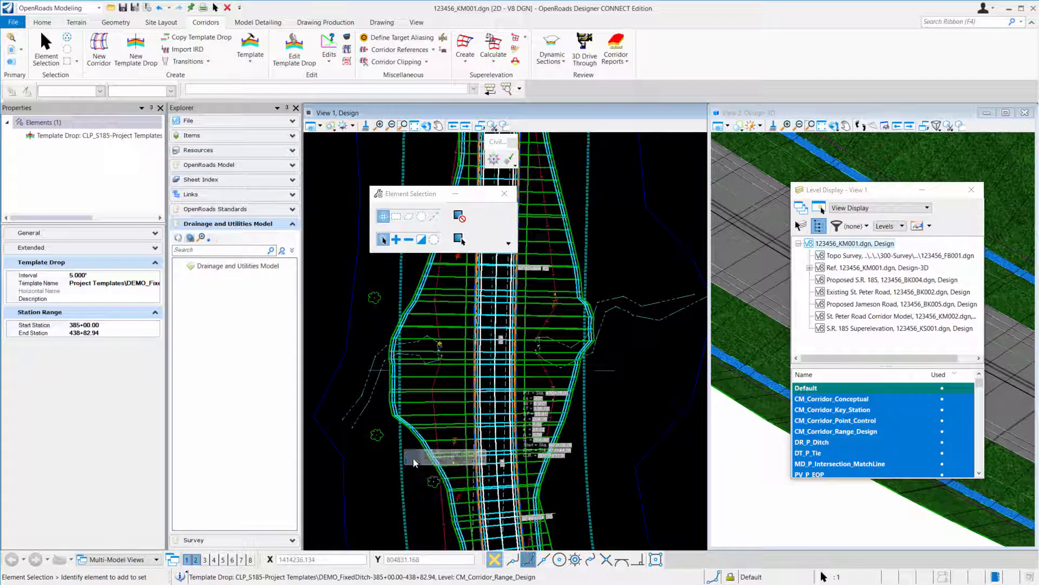
{"action": "left_click", "coordinate": [545, 443]}
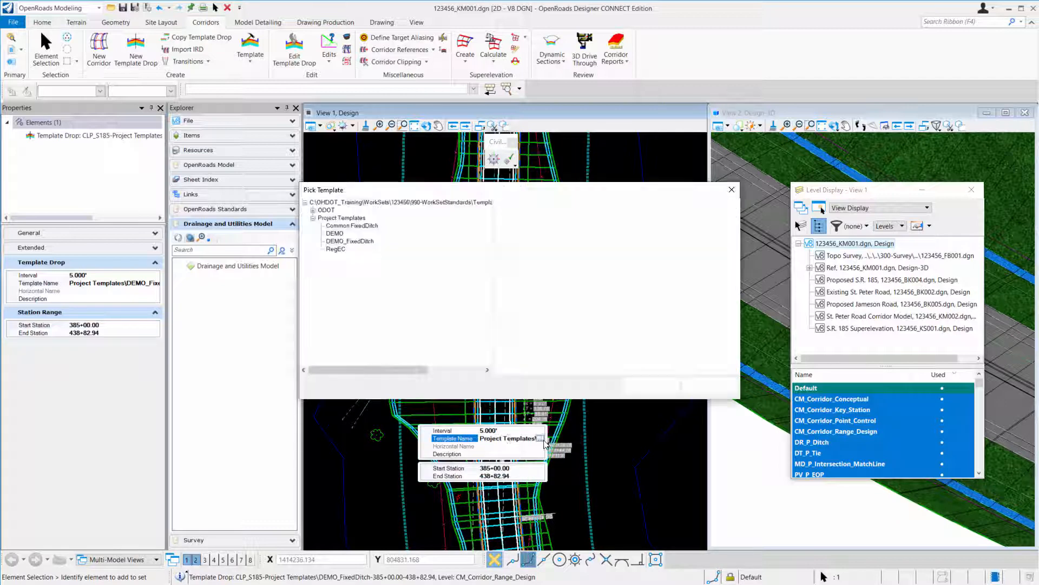
{"action": "left_click", "coordinate": [335, 234]}
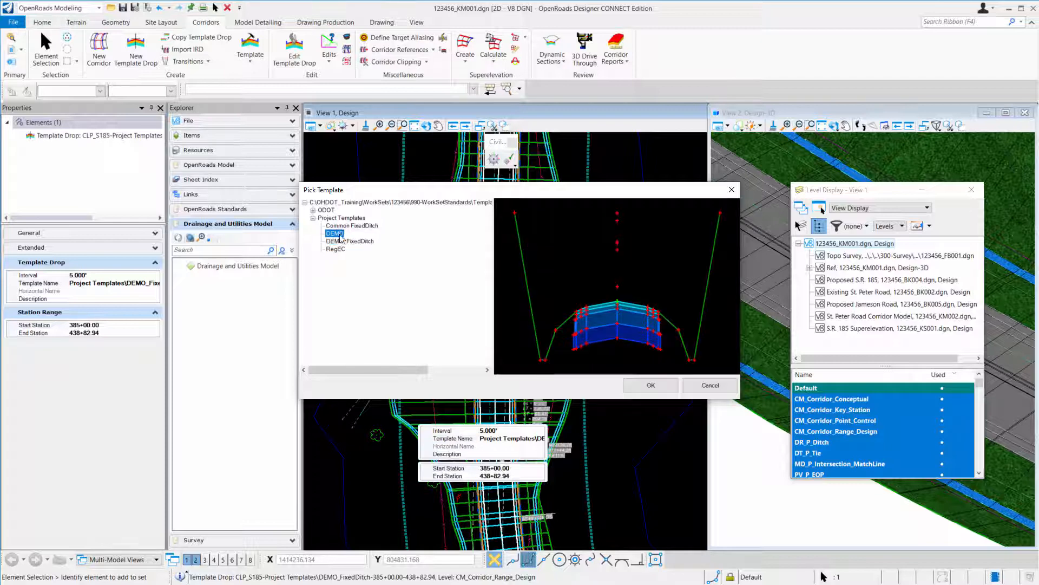
{"action": "left_click", "coordinate": [644, 381]}
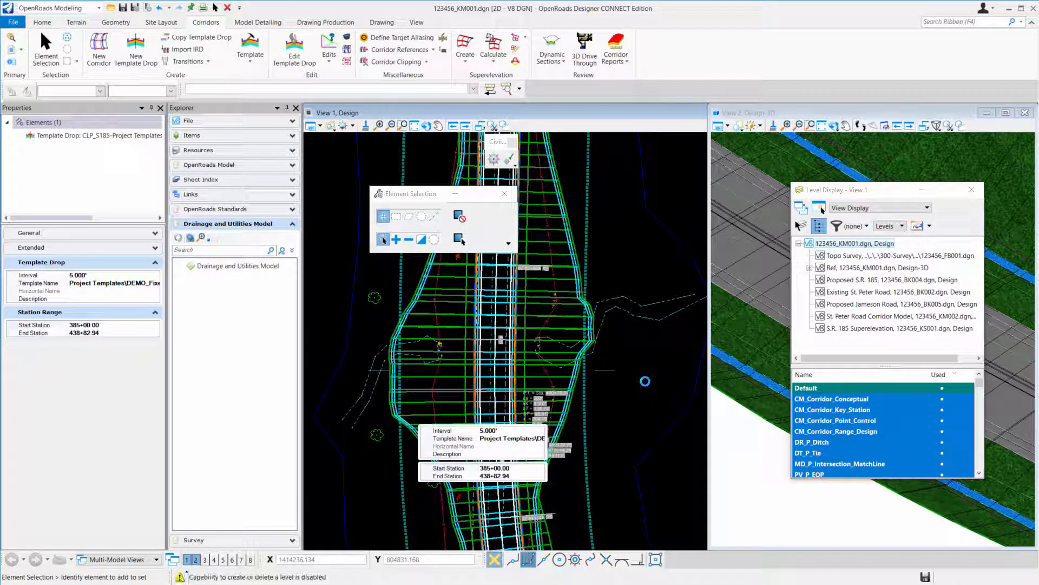
Step: Examine in plan how far the ditches and side slopes extend along both sides of the reprocessed S.R. 185 corridor
{"action": "scroll", "coordinate": [645, 381], "scroll_direction": "down", "scroll_amount": 2}
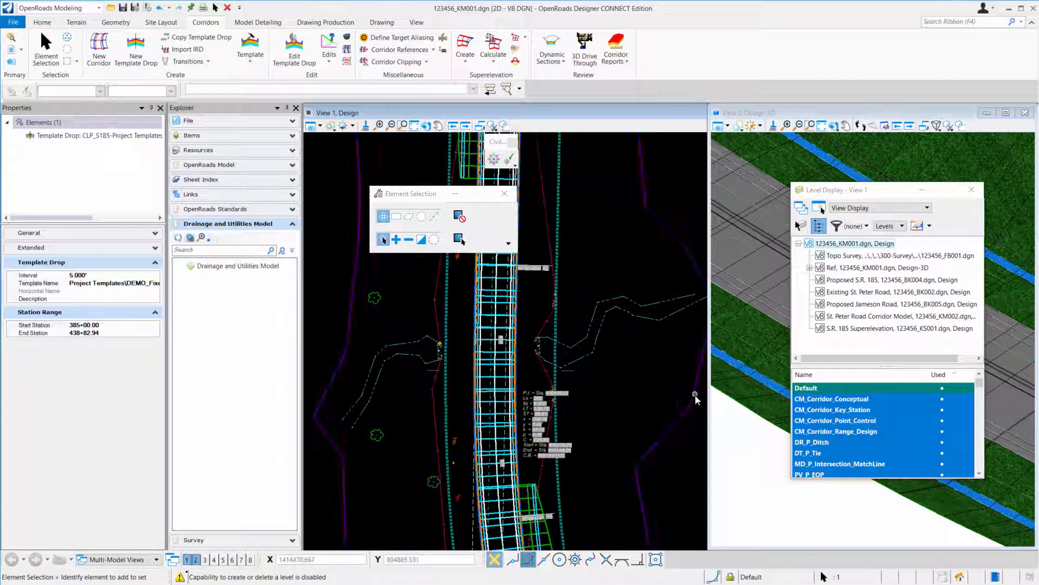
{"action": "scroll", "coordinate": [638, 357], "scroll_direction": "up", "scroll_amount": 2}
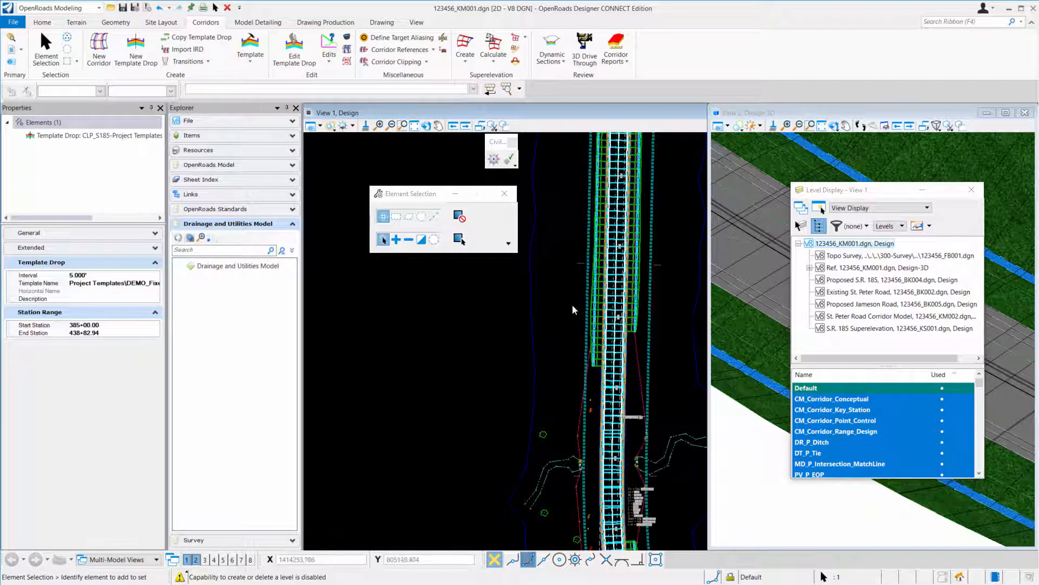
{"action": "scroll", "coordinate": [566, 292], "scroll_direction": "up", "scroll_amount": 1}
{"action": "middle_click_drag", "start_coordinate": [565, 290], "coordinate": [571, 355]}
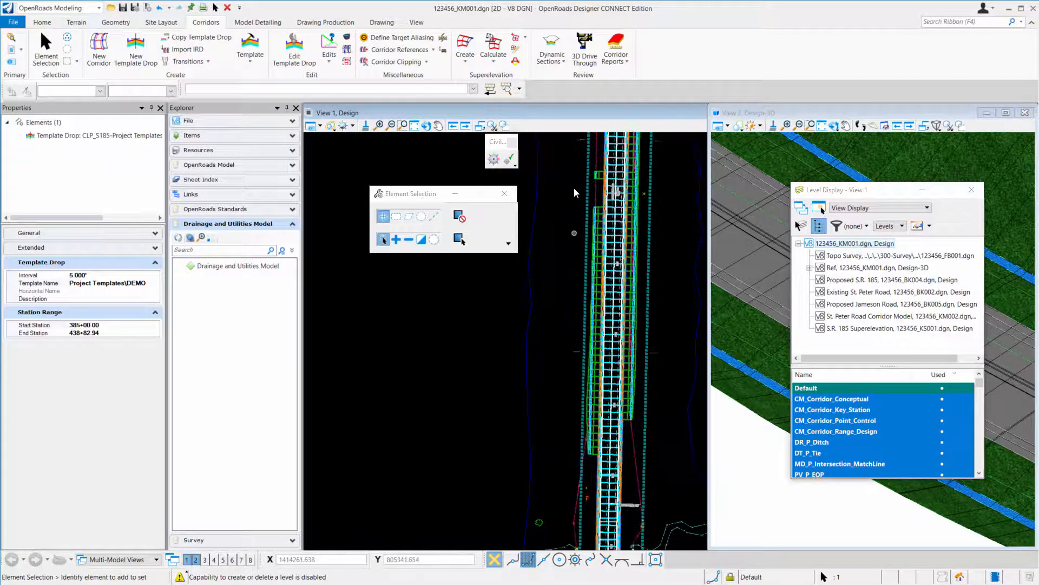
{"action": "middle_click_drag", "start_coordinate": [573, 187], "coordinate": [563, 234]}
{"action": "right_click", "coordinate": [563, 234]}
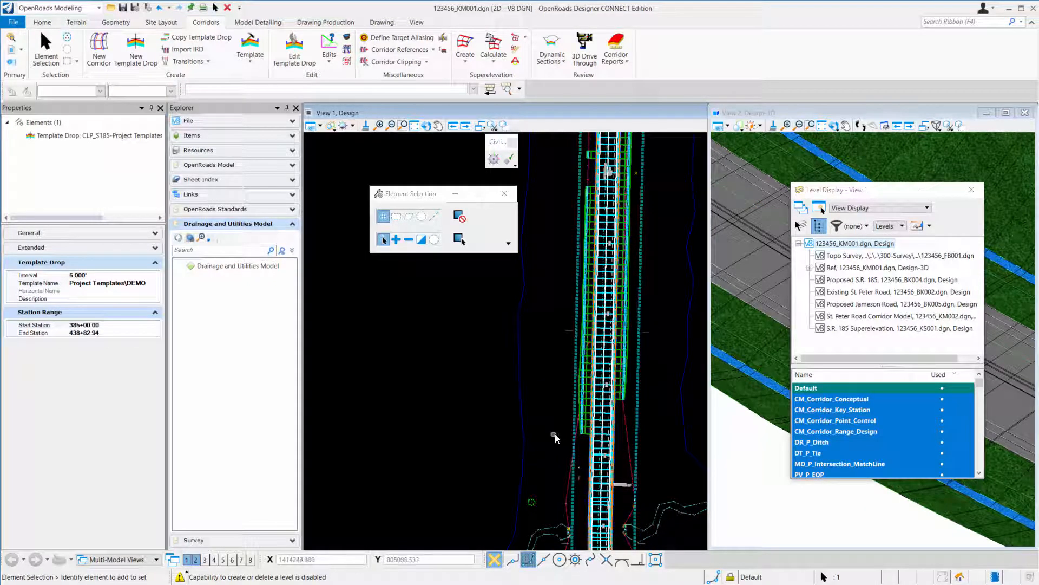
{"action": "scroll", "coordinate": [579, 349], "scroll_direction": "up", "scroll_amount": 2}
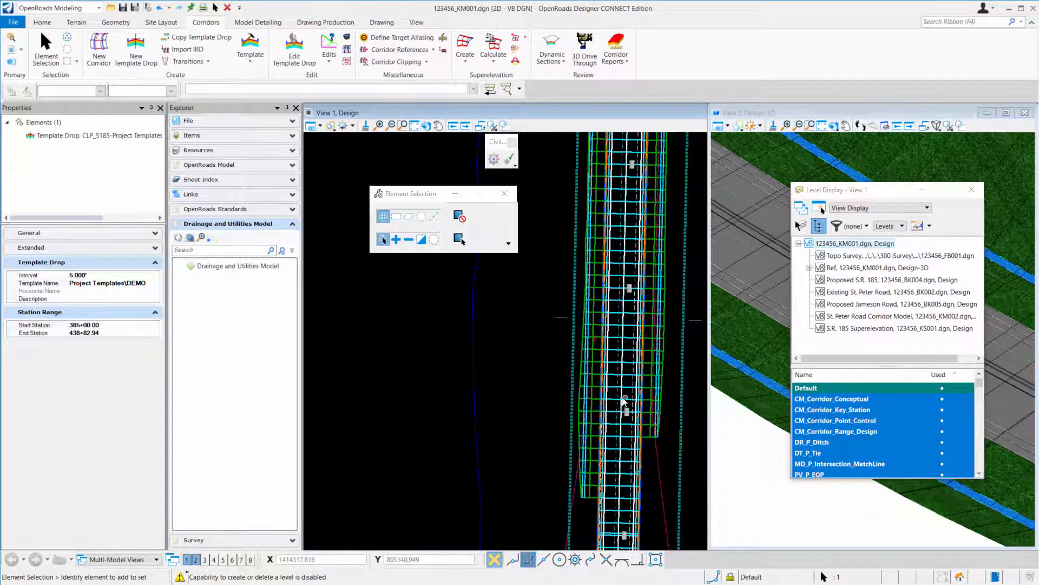
{"action": "scroll", "coordinate": [618, 405], "scroll_direction": "down", "scroll_amount": 2}
{"action": "left_click", "coordinate": [559, 411]}
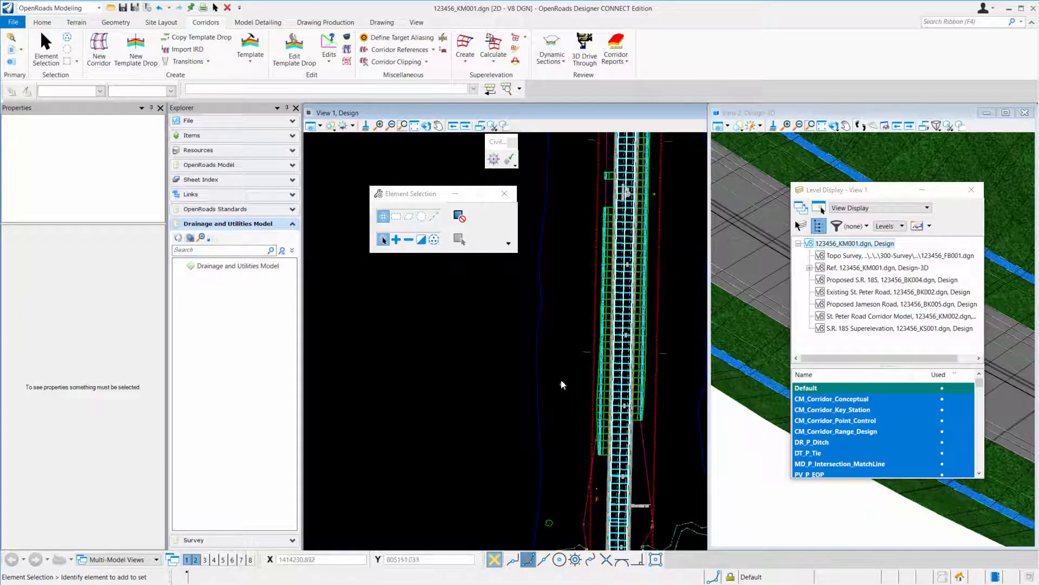
Step: Start a point control on corridor CLP_S185, locked to the corridor's start and end, with the description RT-DITCH
{"action": "left_click", "coordinate": [582, 352]}
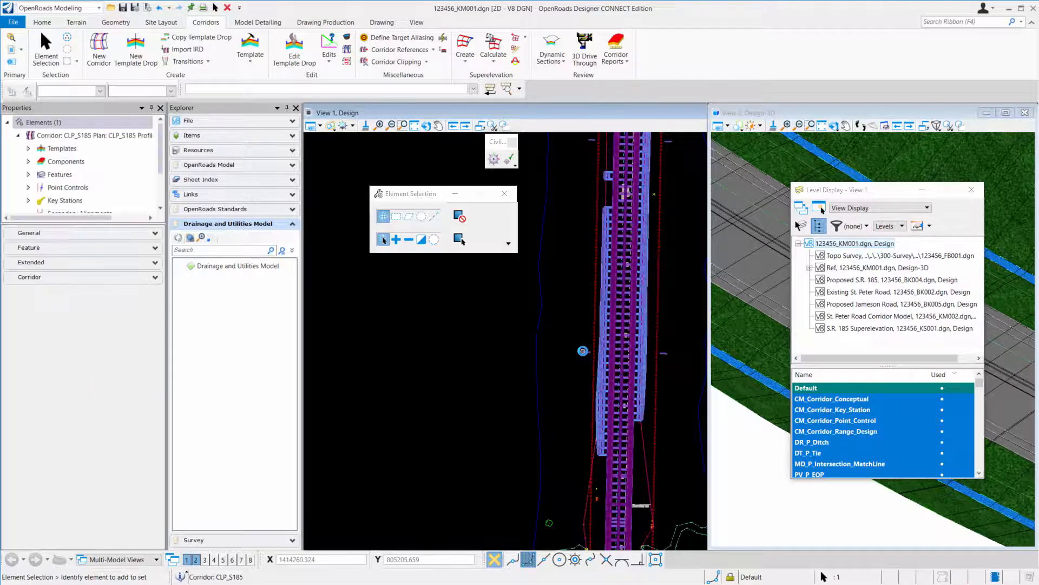
{"action": "mouse_move", "coordinate": [681, 349]}
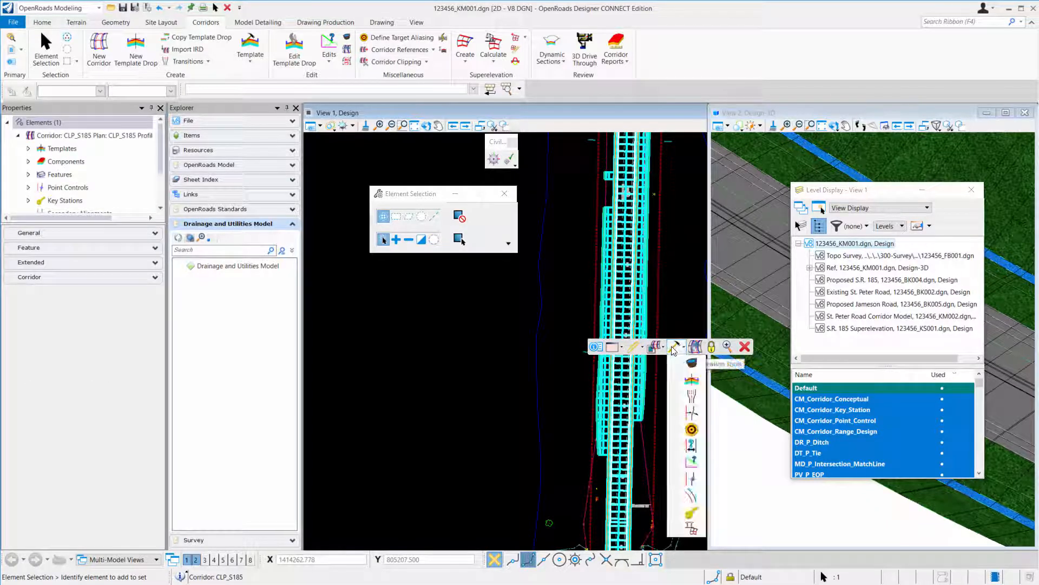
{"action": "left_click", "coordinate": [688, 481]}
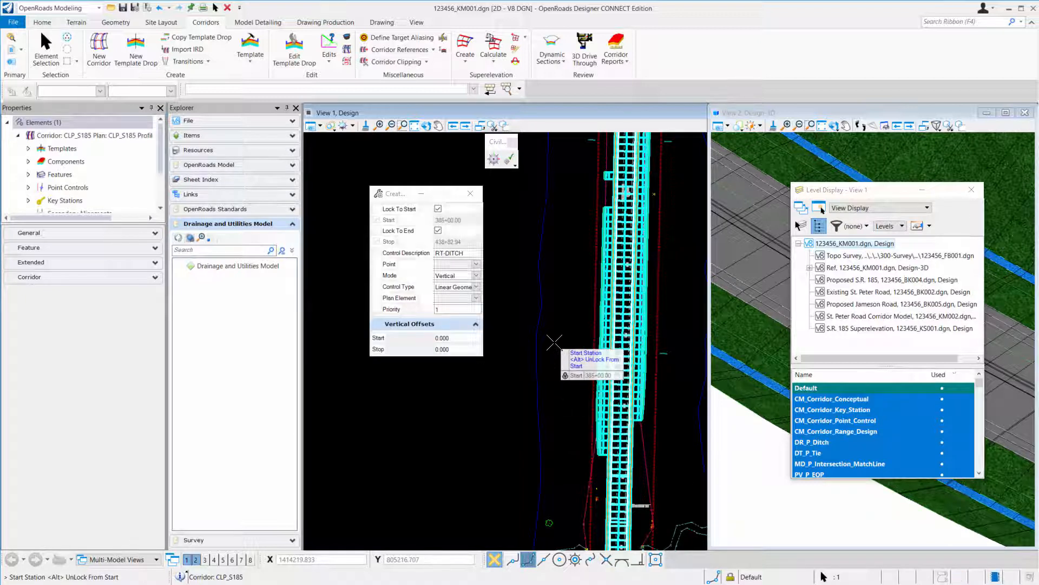
{"action": "left_click", "coordinate": [559, 315]}
{"action": "left_click", "coordinate": [559, 317]}
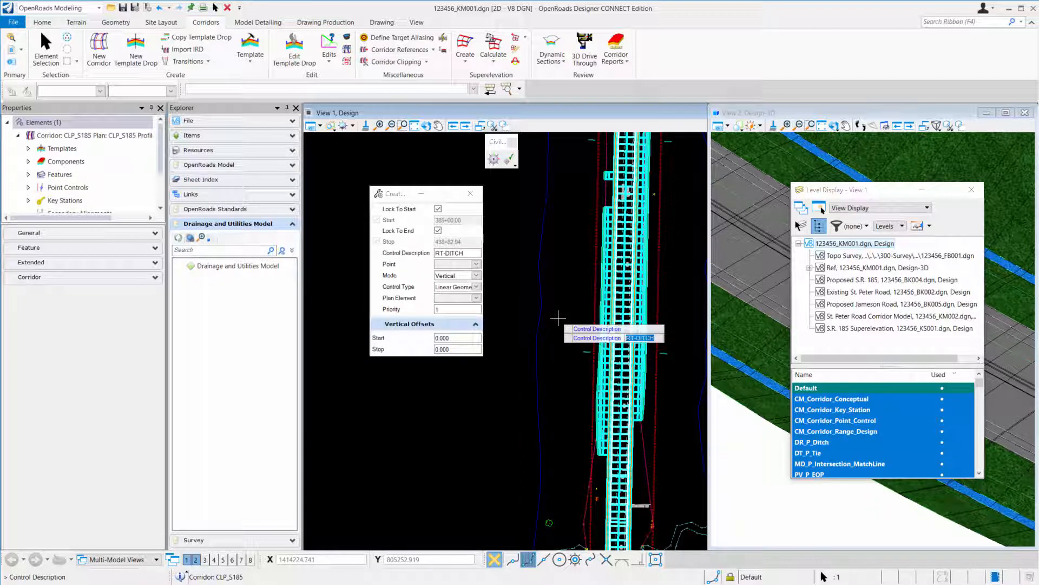
{"action": "left_click", "coordinate": [560, 316]}
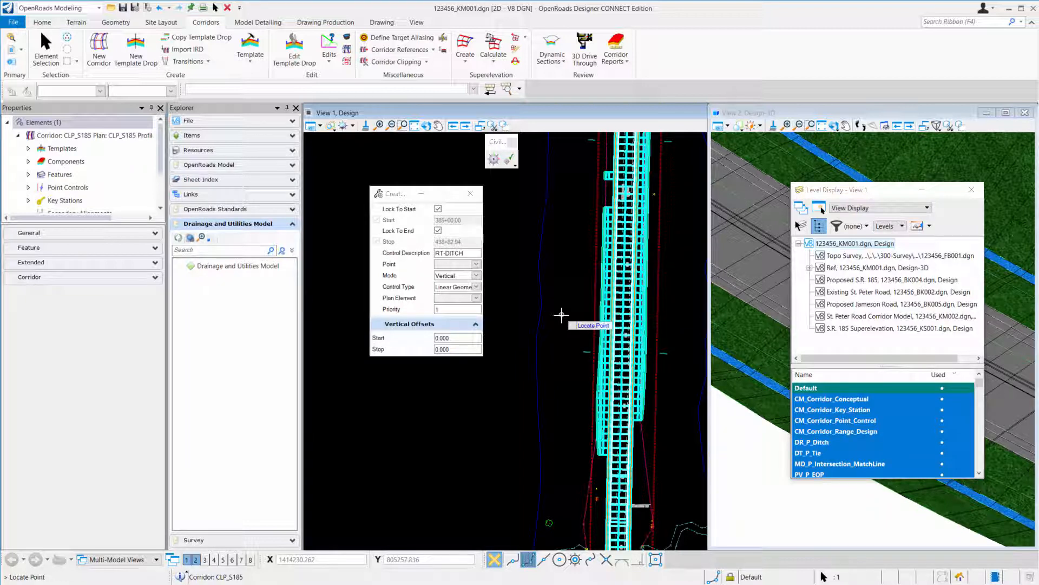
Step: Set the control to the point R-DITCH-INSIDE in Vertical mode with Linear Geometry as the control type
{"action": "left_click", "coordinate": [476, 264]}
{"action": "scroll", "coordinate": [509, 330], "scroll_direction": "down", "scroll_amount": 5}
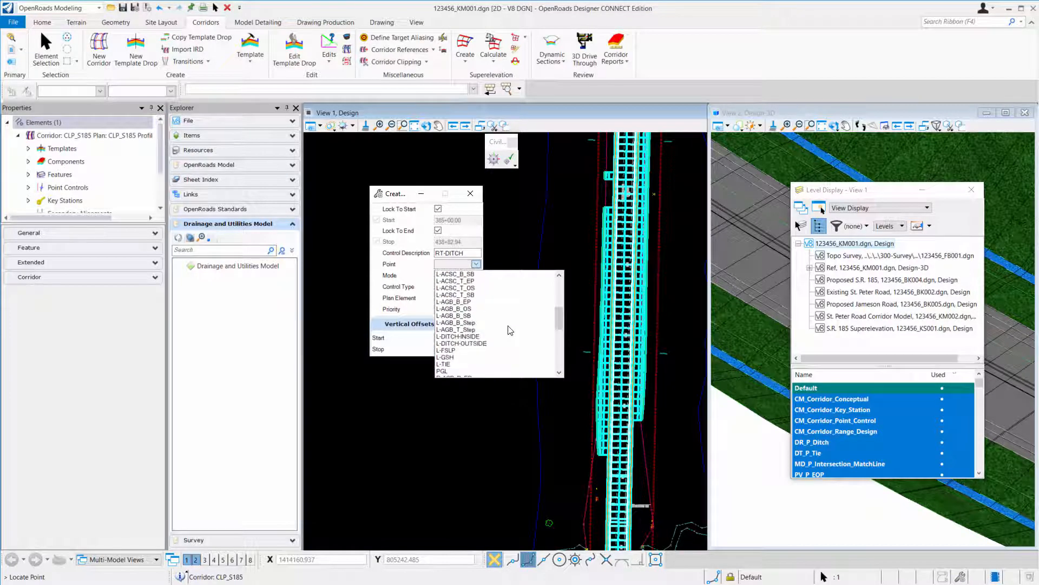
{"action": "scroll", "coordinate": [509, 329], "scroll_direction": "down", "scroll_amount": 6}
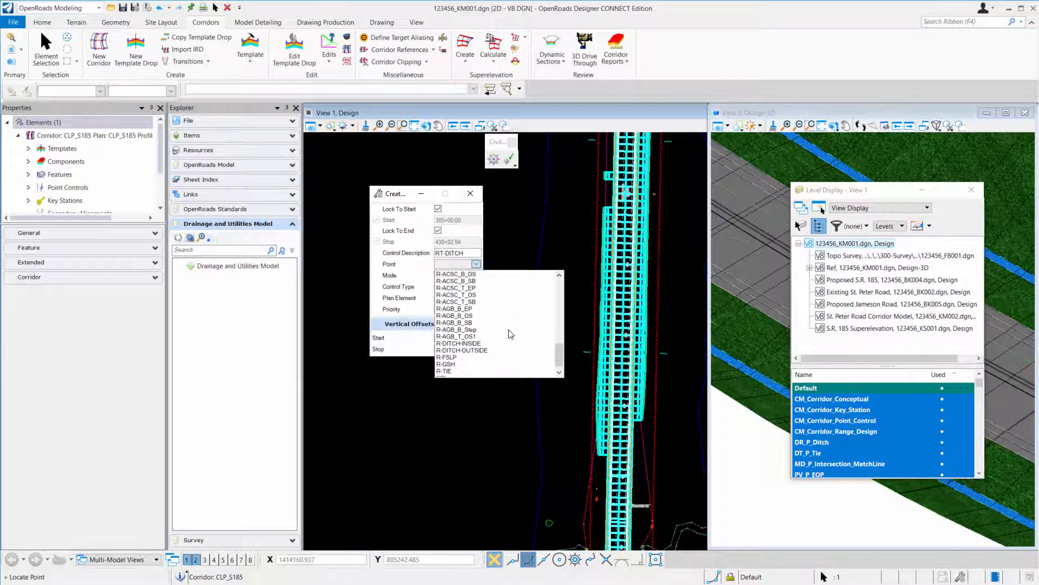
{"action": "left_click", "coordinate": [457, 344]}
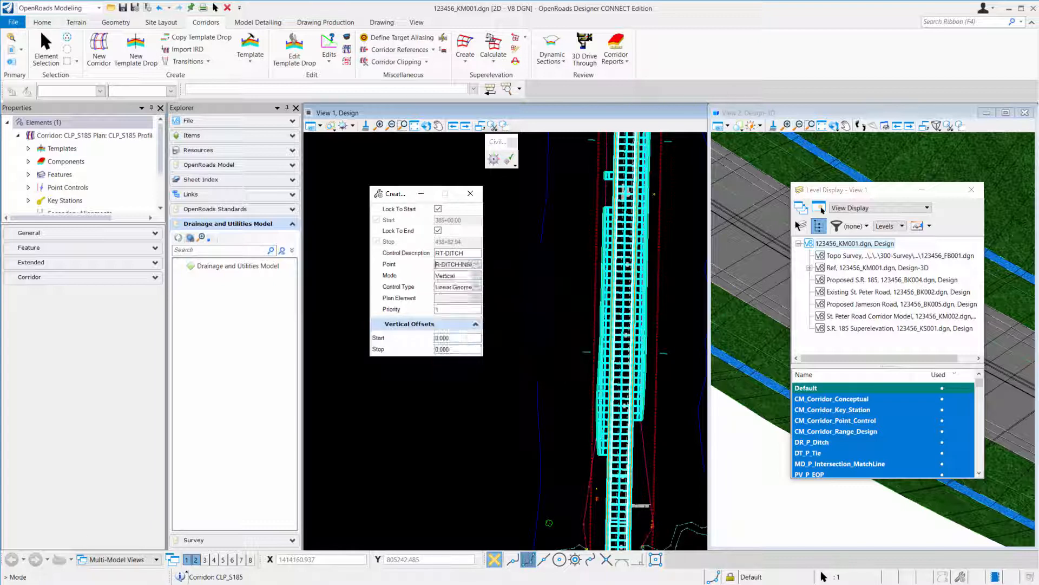
{"action": "left_click", "coordinate": [521, 302]}
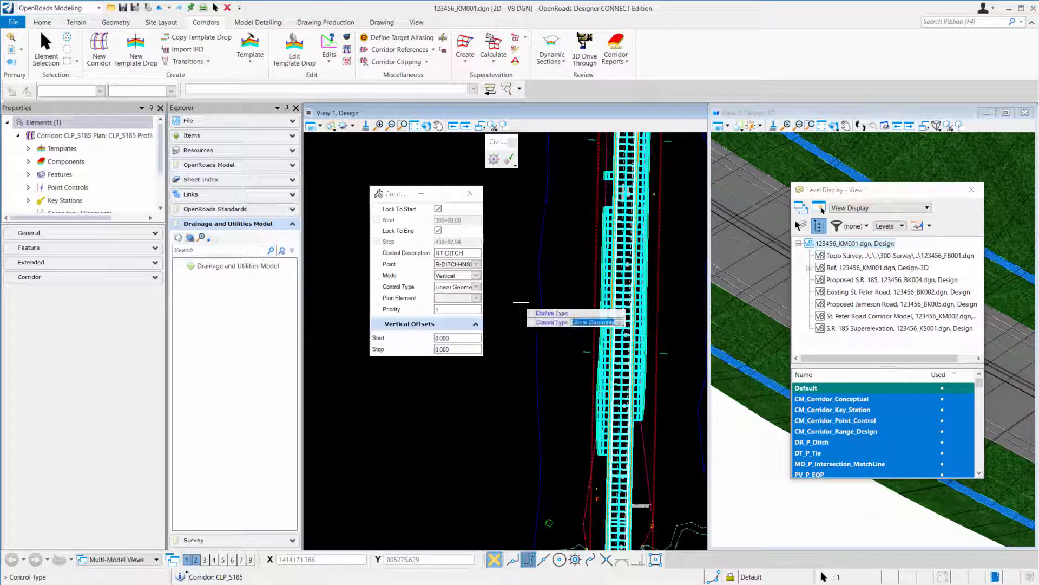
{"action": "left_click", "coordinate": [521, 302]}
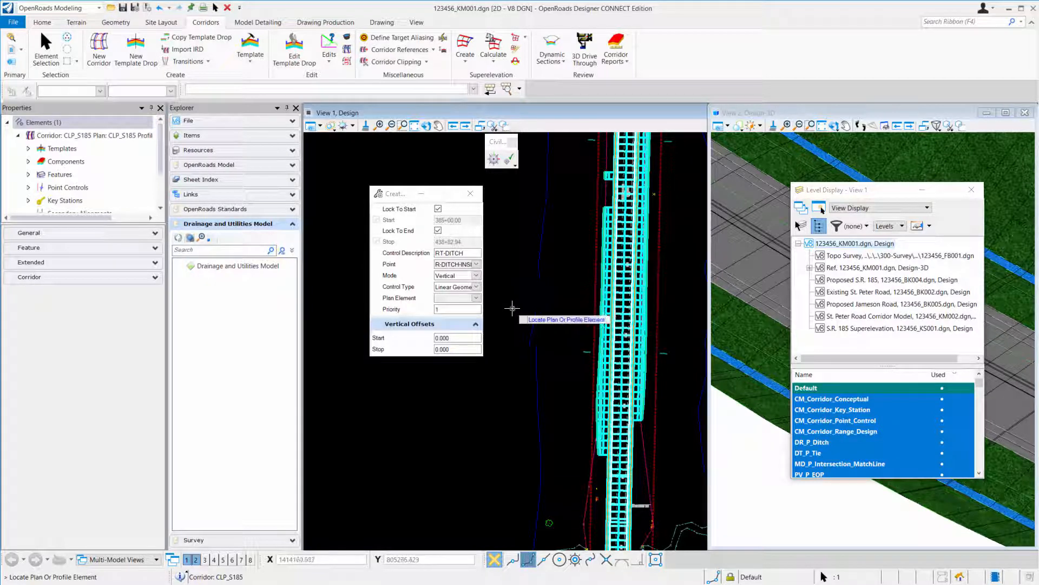
Step: Complete the point control with plan element CLP_S185, profile DitchLine1 and vertical offsets of 0.000, then exit the command
{"action": "left_click", "coordinate": [477, 298]}
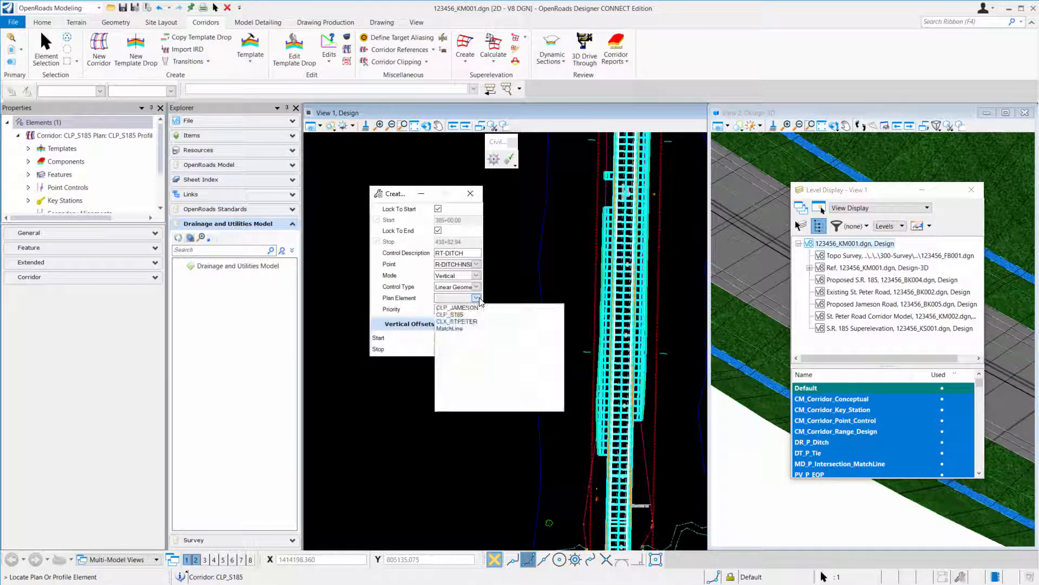
{"action": "left_click", "coordinate": [454, 314]}
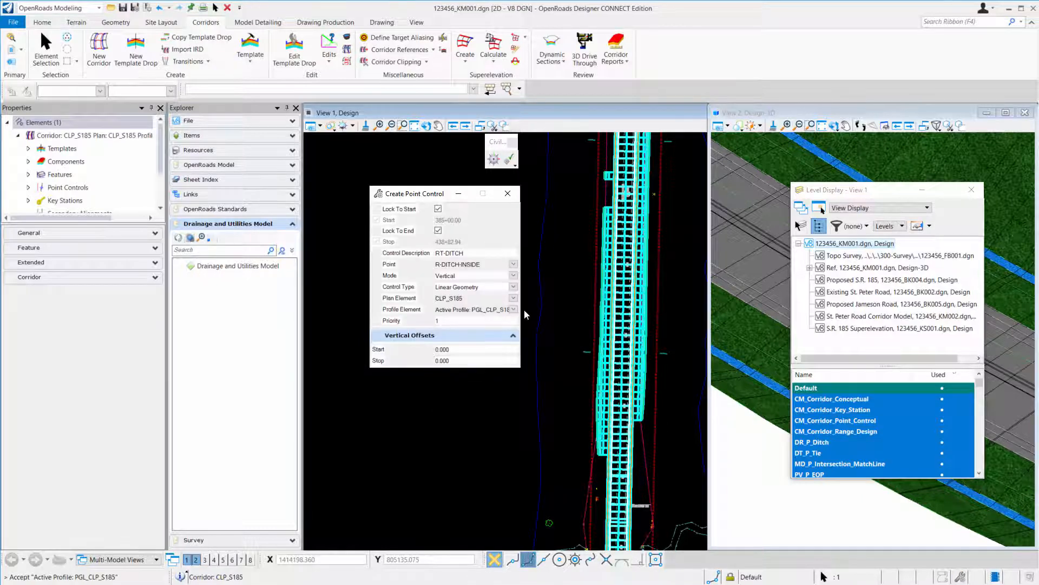
{"action": "left_click", "coordinate": [513, 309]}
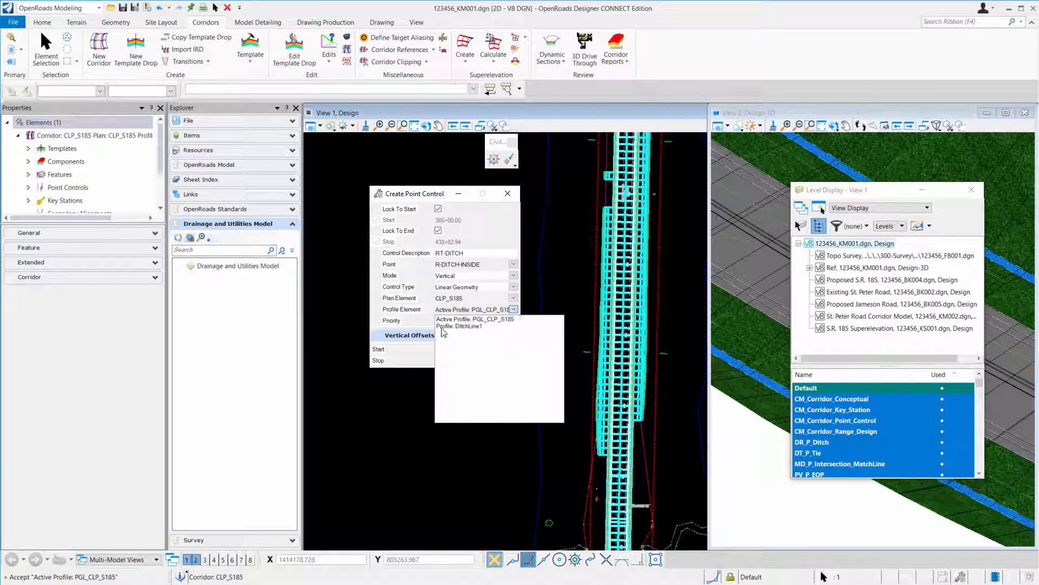
{"action": "left_click", "coordinate": [472, 326]}
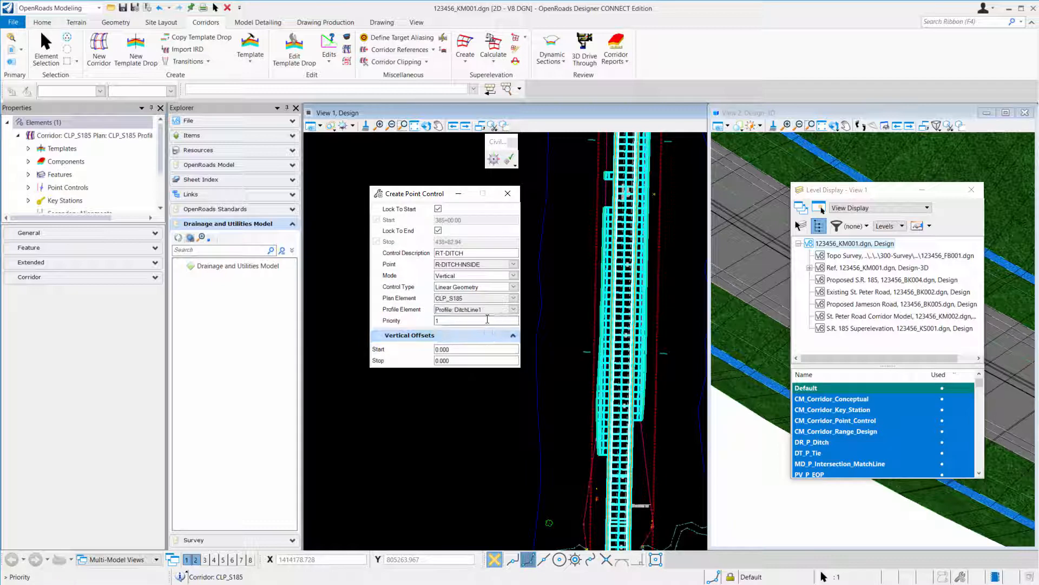
{"action": "left_click", "coordinate": [562, 363]}
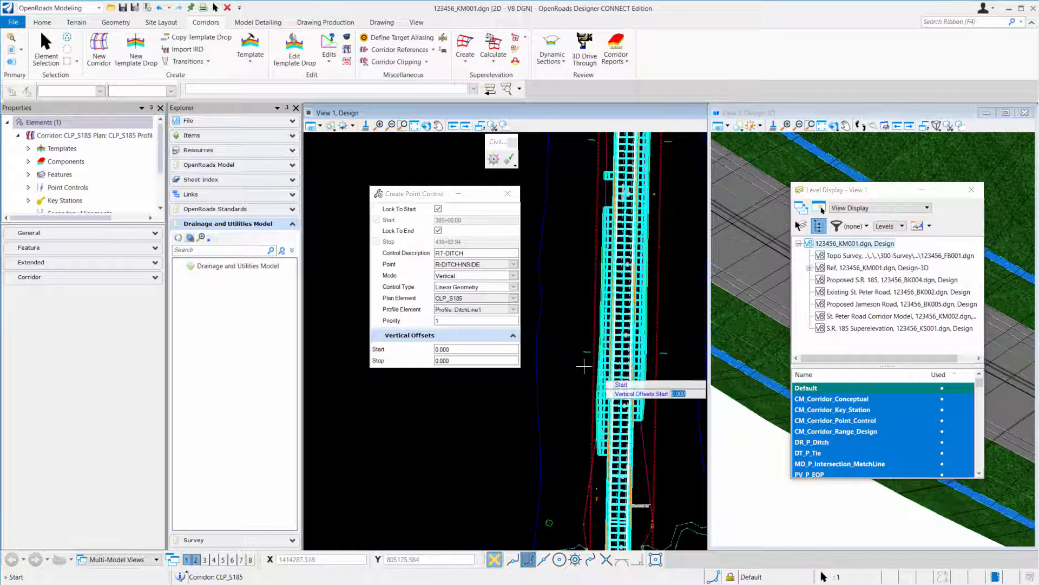
{"action": "left_click", "coordinate": [555, 372]}
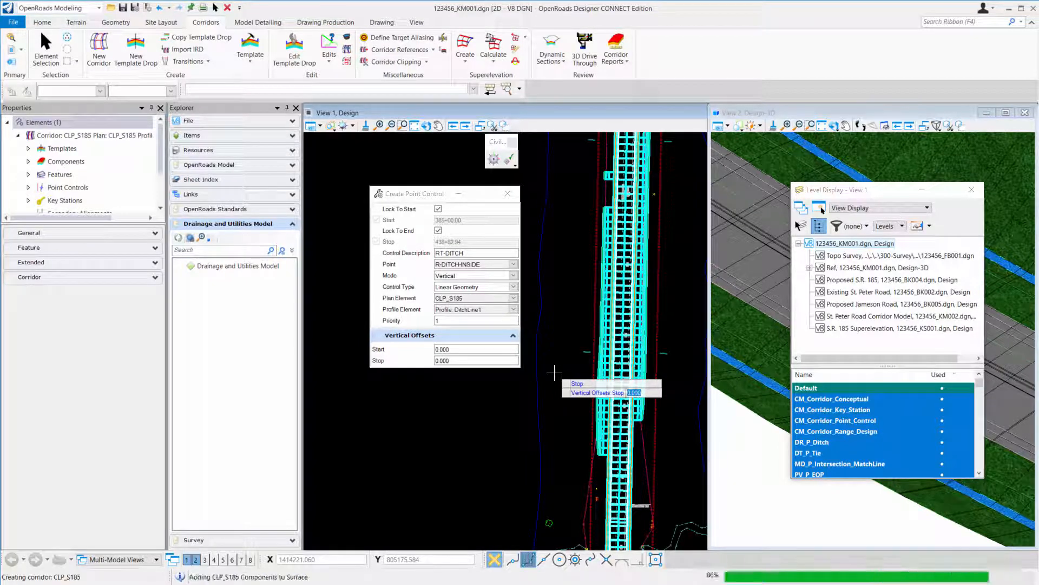
{"action": "left_click", "coordinate": [554, 373]}
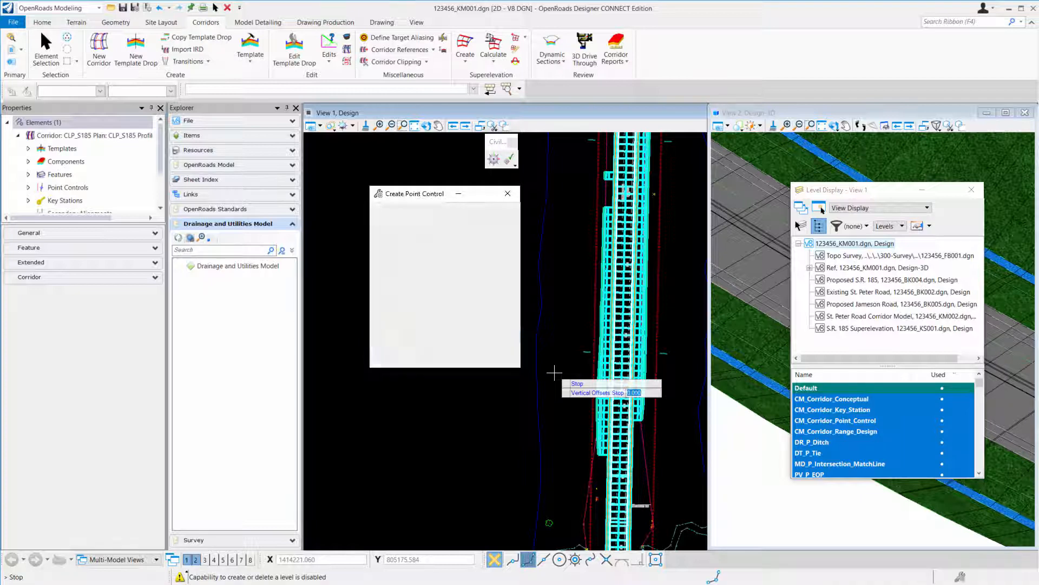
{"action": "middle_click_drag", "start_coordinate": [536, 404], "coordinate": [583, 275]}
{"action": "middle_click_drag", "start_coordinate": [625, 480], "coordinate": [574, 417]}
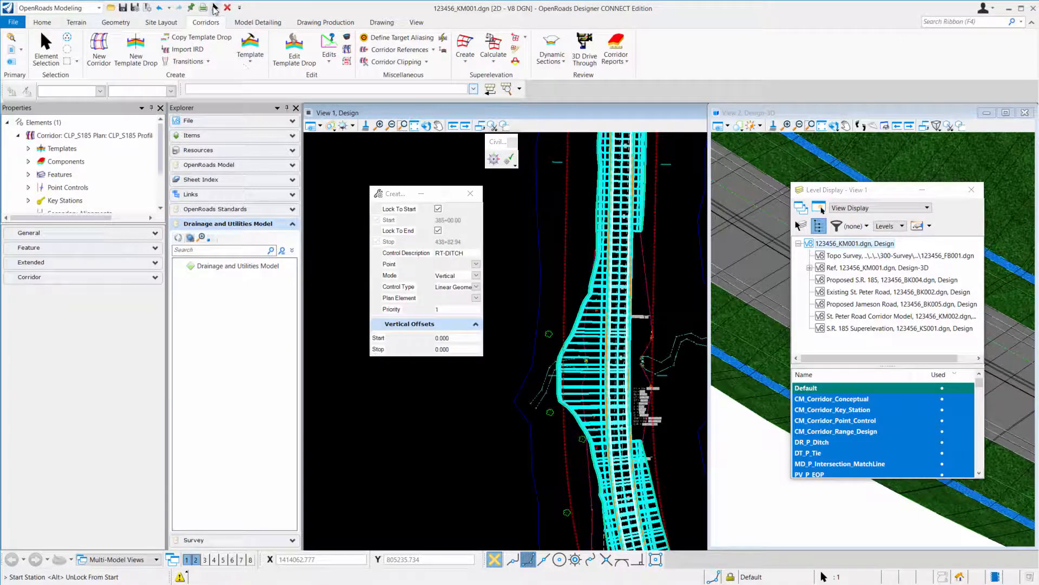
{"action": "key", "text": "Escape"}
{"action": "scroll", "coordinate": [553, 359], "scroll_direction": "up", "scroll_amount": 3}
{"action": "scroll", "coordinate": [596, 382], "scroll_direction": "down", "scroll_amount": 2}
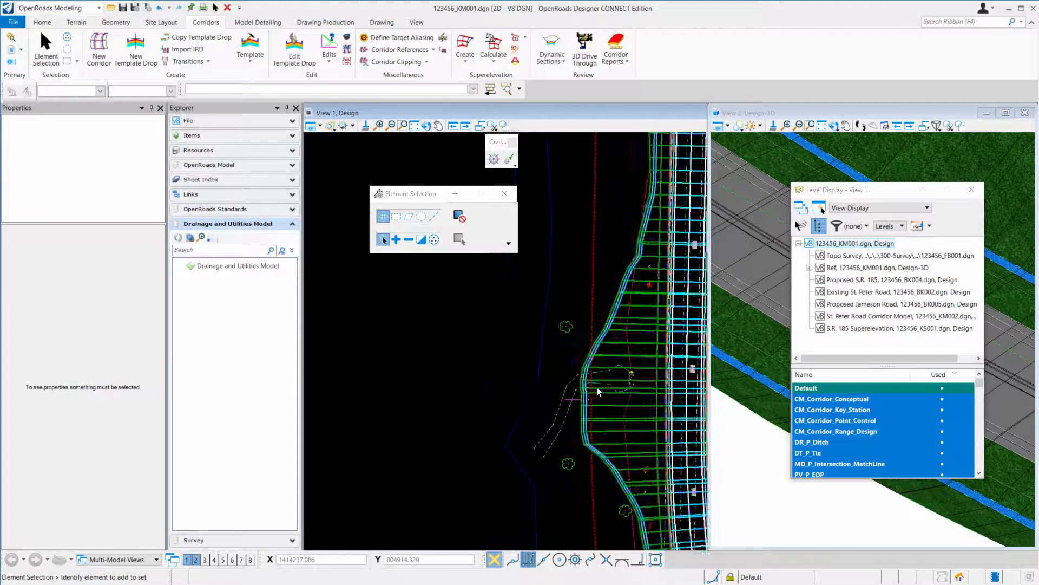
Step: Open the DEMO_FixedDitch template in the template editor and examine the height-check points on its left ditch backslope
{"action": "scroll", "coordinate": [514, 327], "scroll_direction": "down", "scroll_amount": 2}
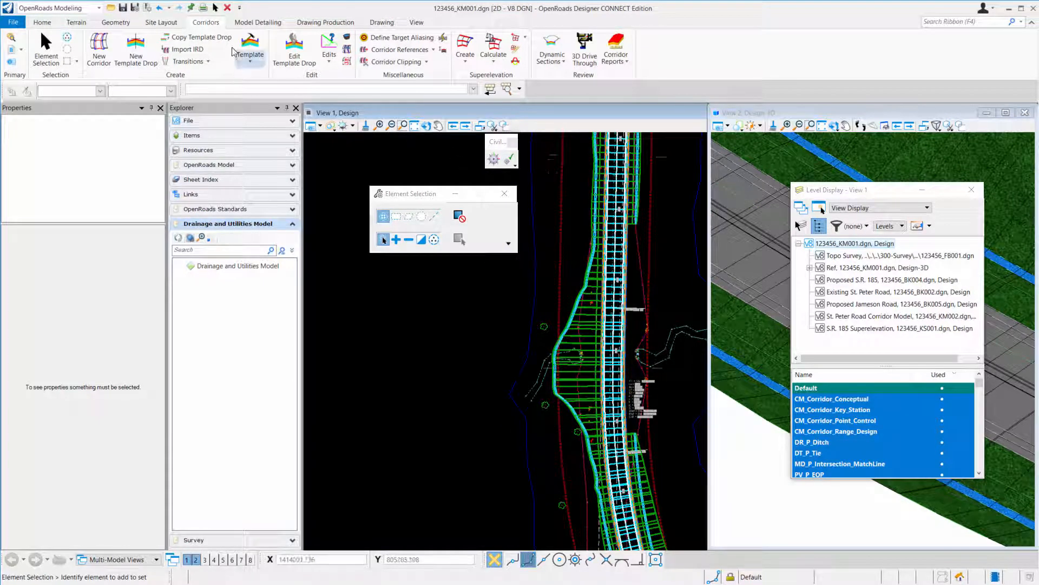
{"action": "left_click", "coordinate": [251, 44]}
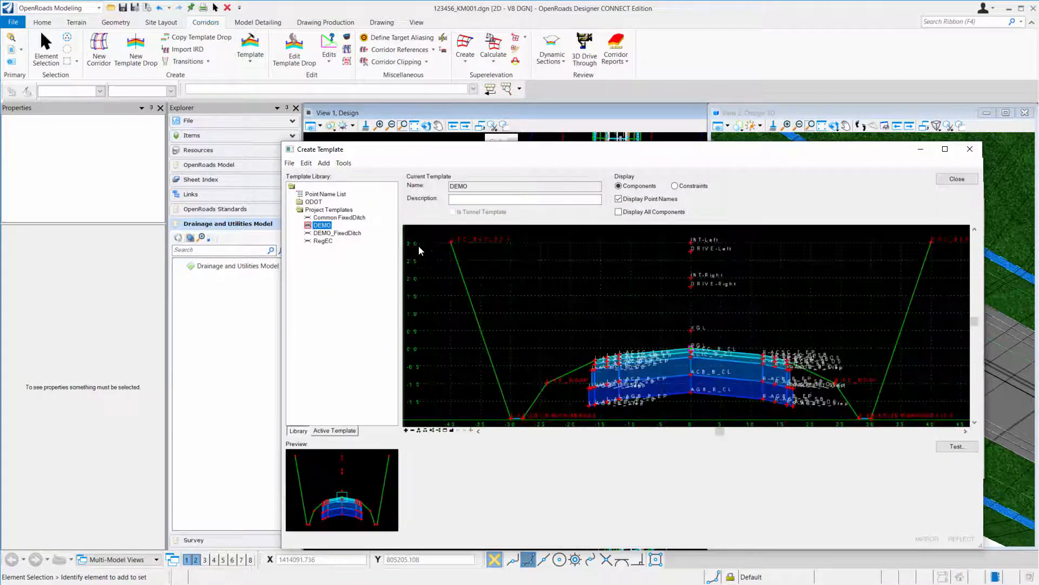
{"action": "double_click", "coordinate": [348, 234]}
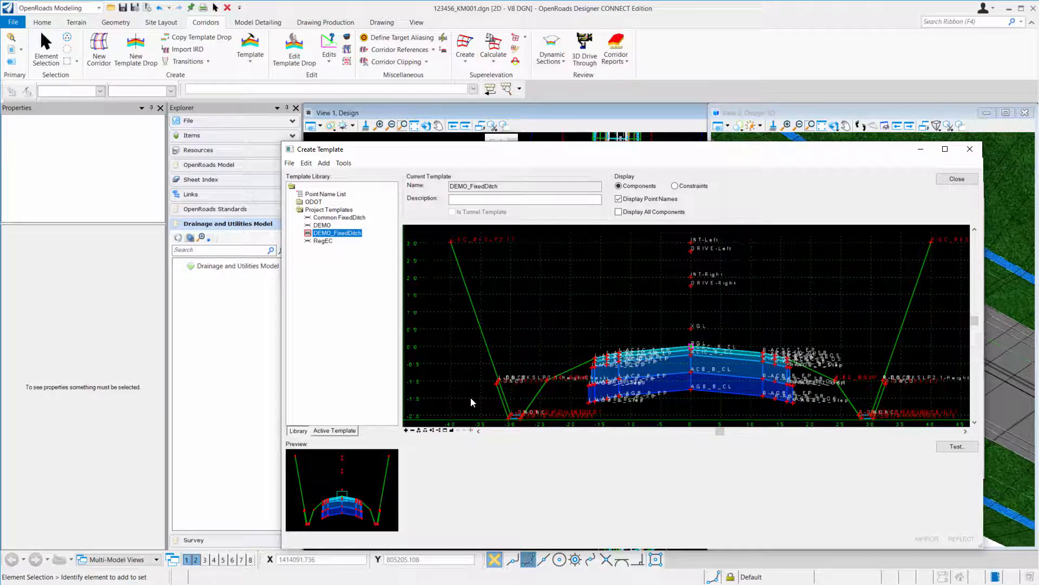
{"action": "scroll", "coordinate": [499, 398], "scroll_direction": "up", "scroll_amount": 4}
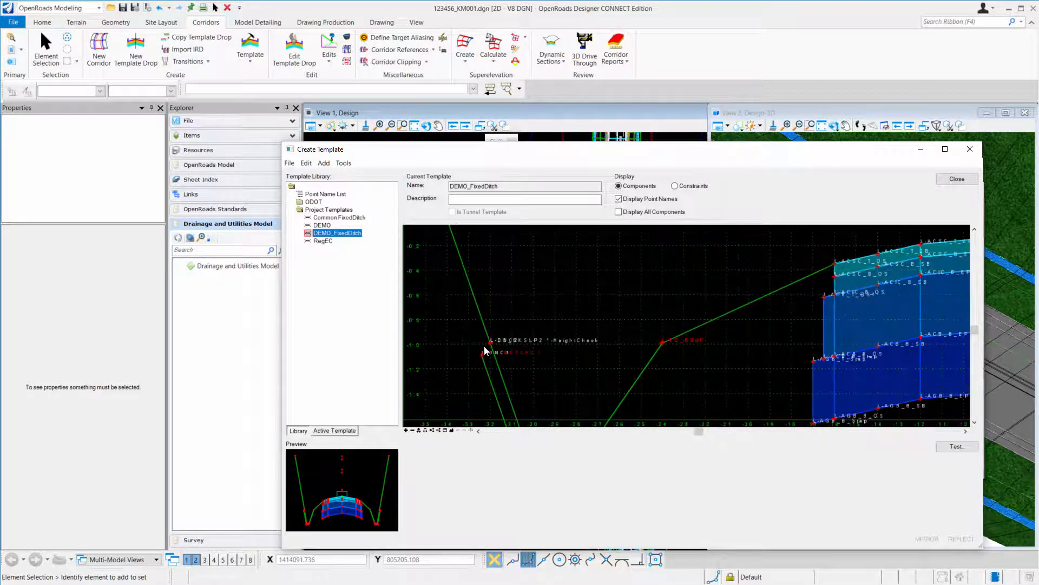
{"action": "scroll", "coordinate": [486, 351], "scroll_direction": "down", "scroll_amount": 1}
{"action": "scroll", "coordinate": [489, 347], "scroll_direction": "up", "scroll_amount": 1}
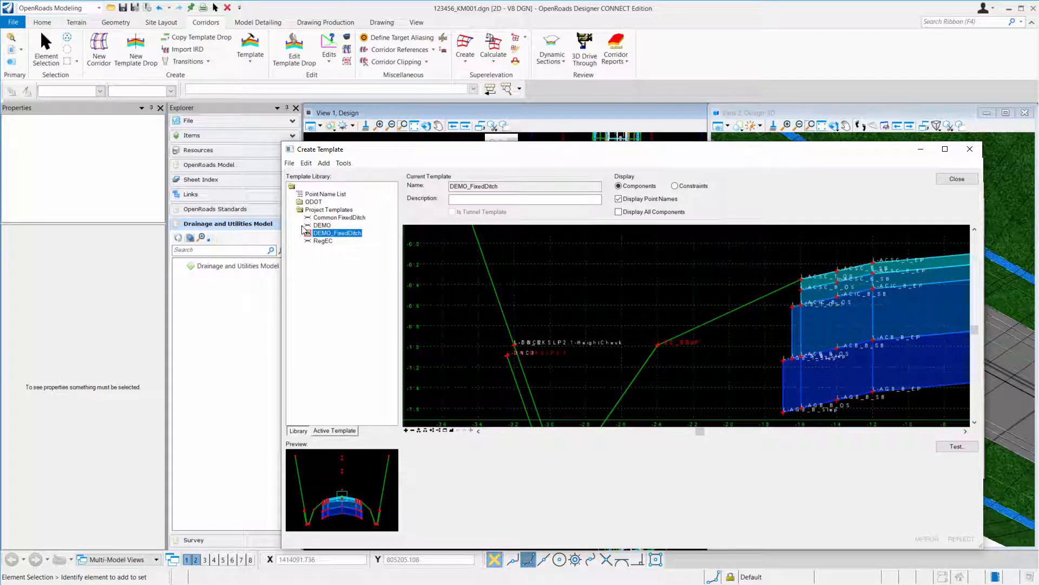
Step: Open the RegEC template and examine its ditch and 2:1 backslope component
{"action": "left_click", "coordinate": [330, 242]}
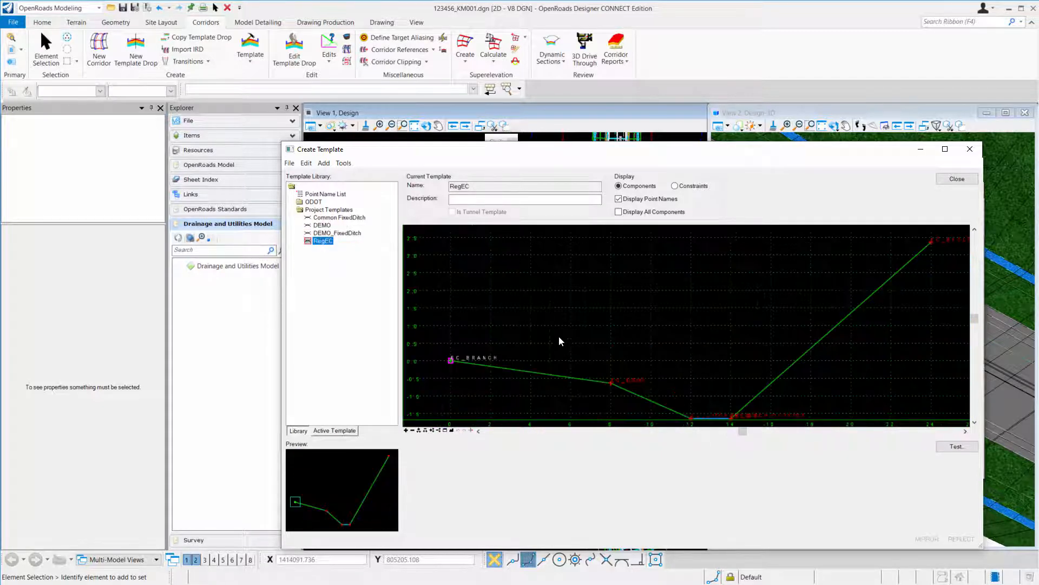
{"action": "middle_click_drag", "start_coordinate": [629, 354], "coordinate": [569, 311]}
{"action": "middle_click_drag", "start_coordinate": [631, 331], "coordinate": [602, 363]}
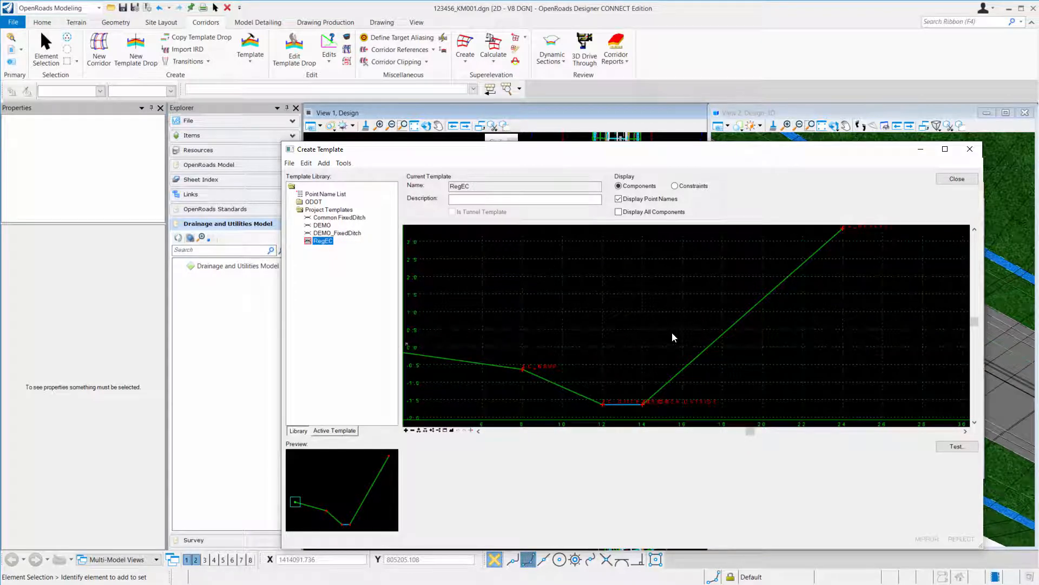
{"action": "scroll", "coordinate": [673, 333], "scroll_direction": "down", "scroll_amount": 2}
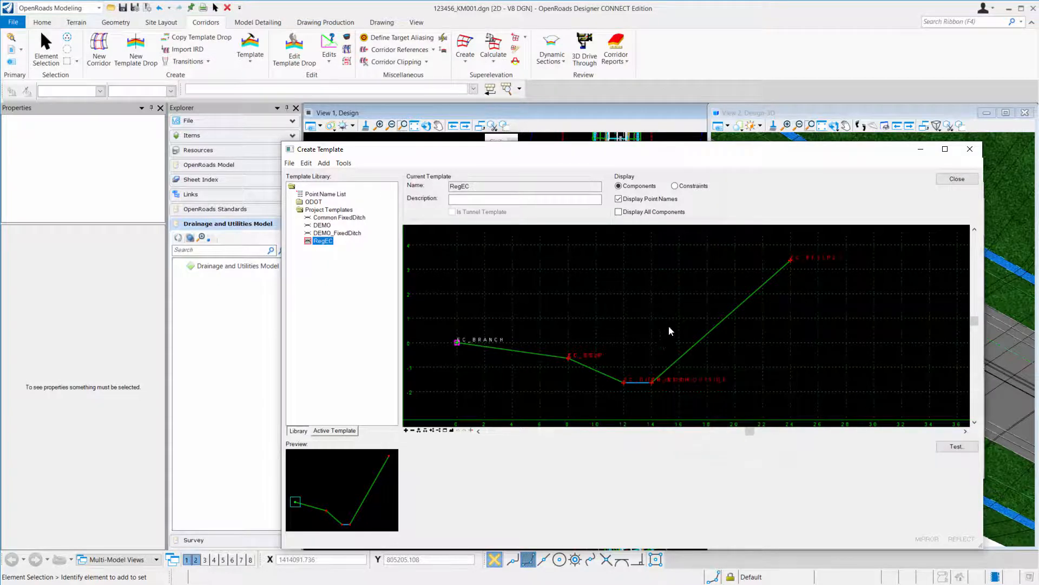
{"action": "mouse_move", "coordinate": [669, 371]}
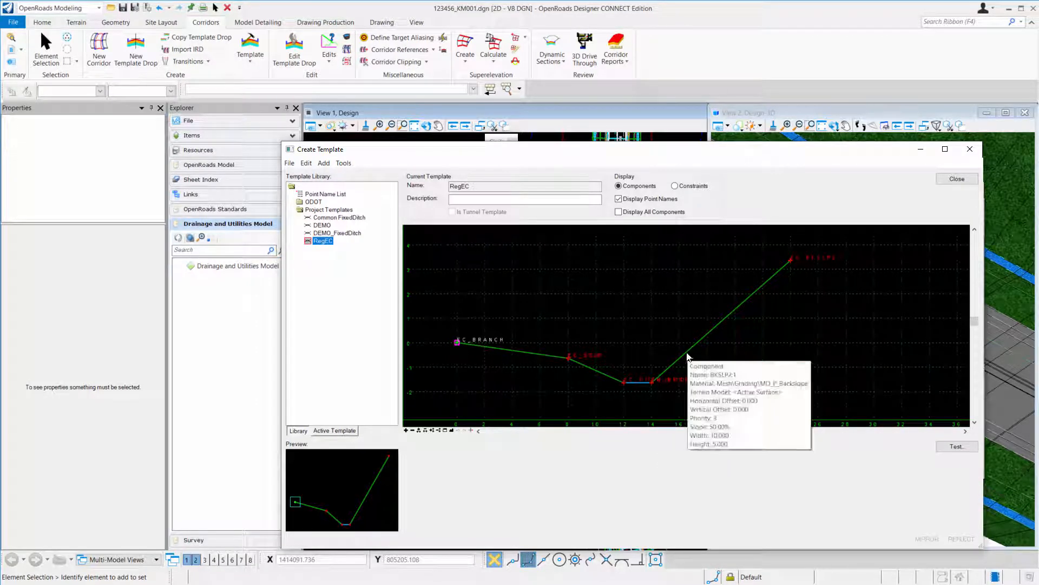
{"action": "right_click", "coordinate": [688, 356]}
{"action": "key", "text": "Escape"}
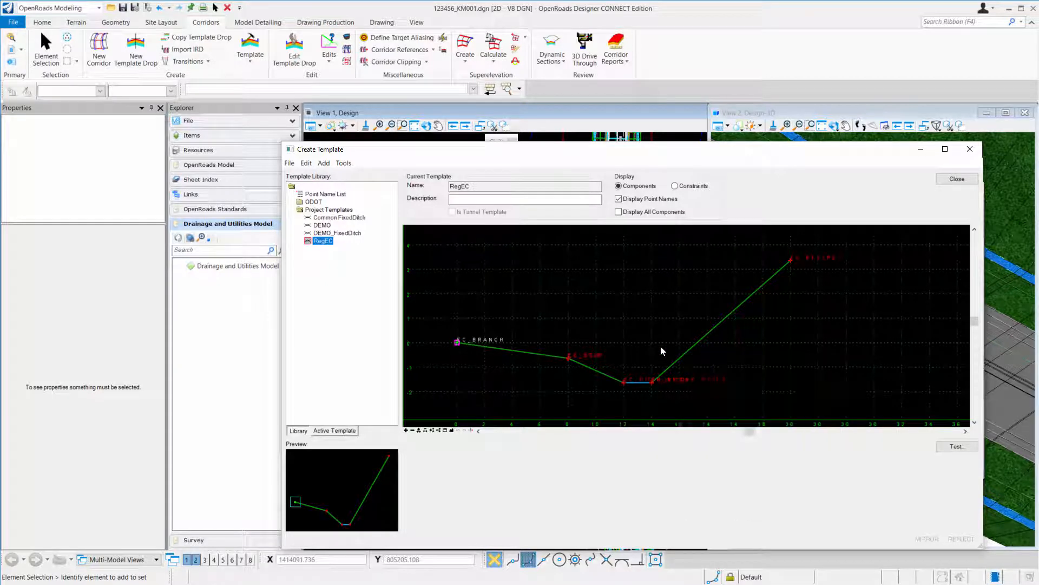
Step: Open the 307-3E Normal FixedDitch template from the ODOT End Conditions, 307-3E Clear Zone, Fixed Ditch folder
{"action": "left_click", "coordinate": [313, 201]}
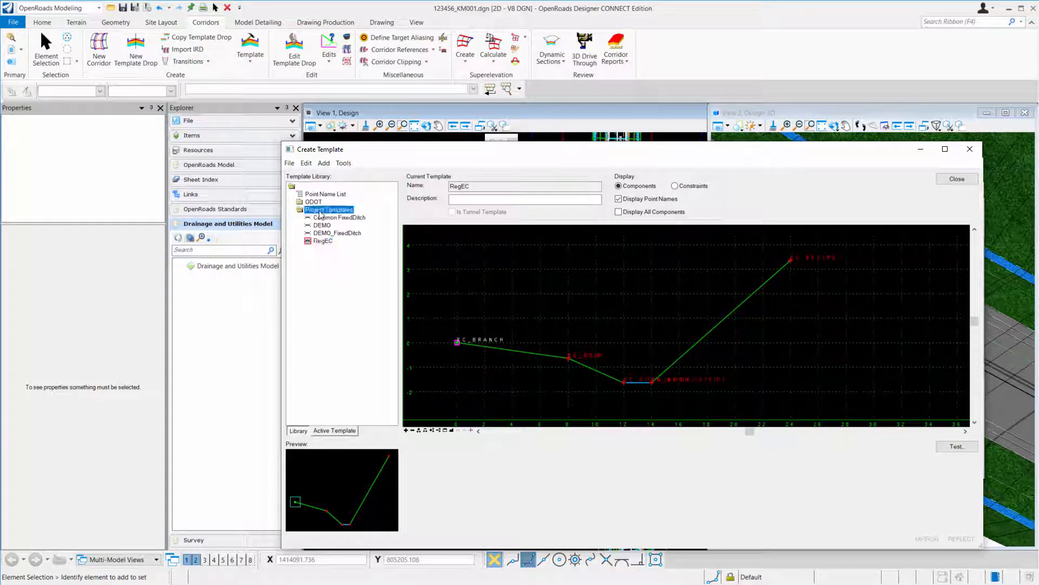
{"action": "double_click", "coordinate": [313, 201]}
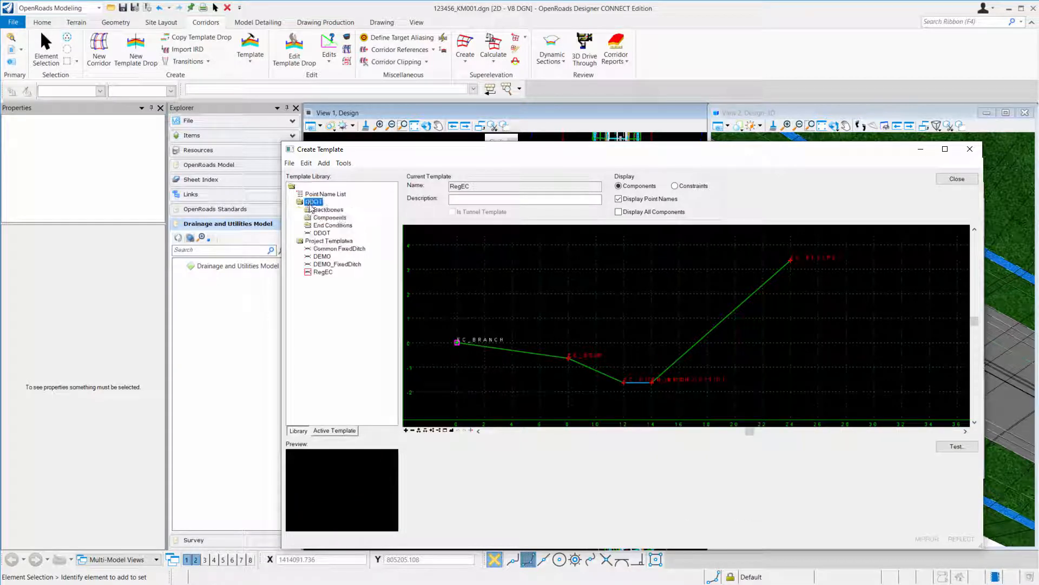
{"action": "double_click", "coordinate": [347, 226]}
{"action": "double_click", "coordinate": [355, 249]}
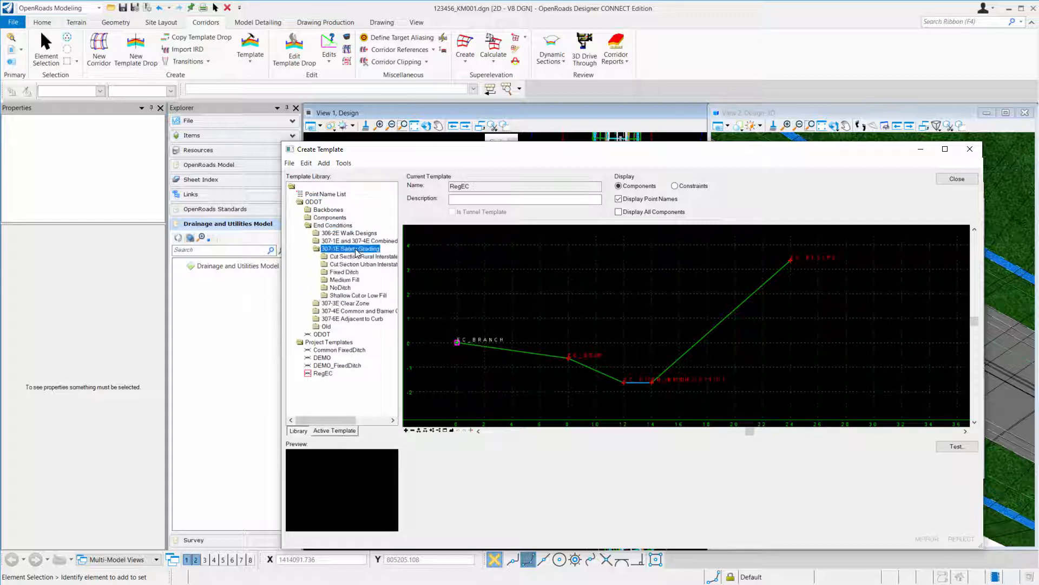
{"action": "double_click", "coordinate": [349, 303]}
{"action": "left_click", "coordinate": [343, 321]}
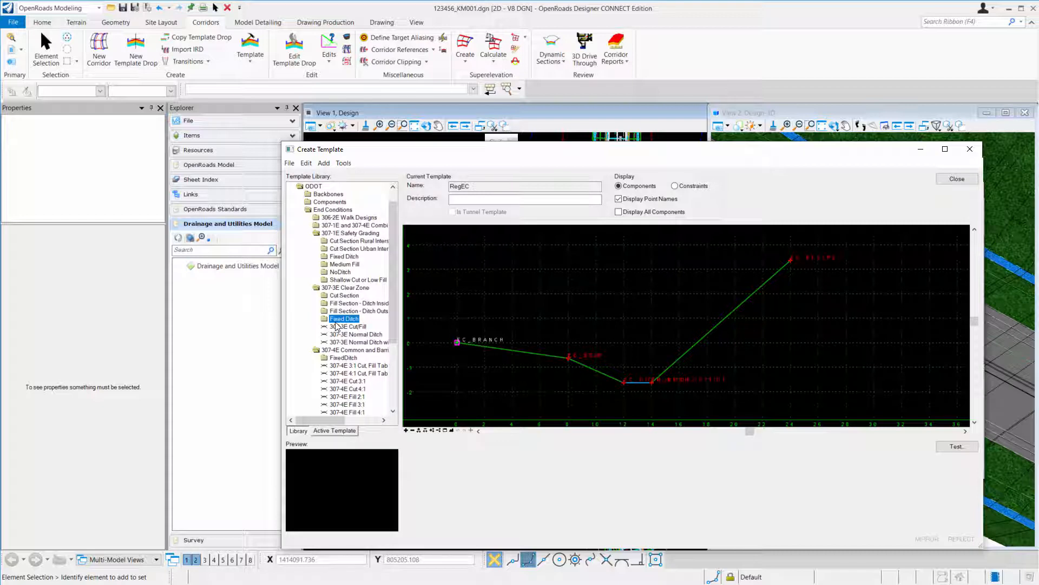
{"action": "double_click", "coordinate": [341, 320]}
{"action": "double_click", "coordinate": [346, 334]}
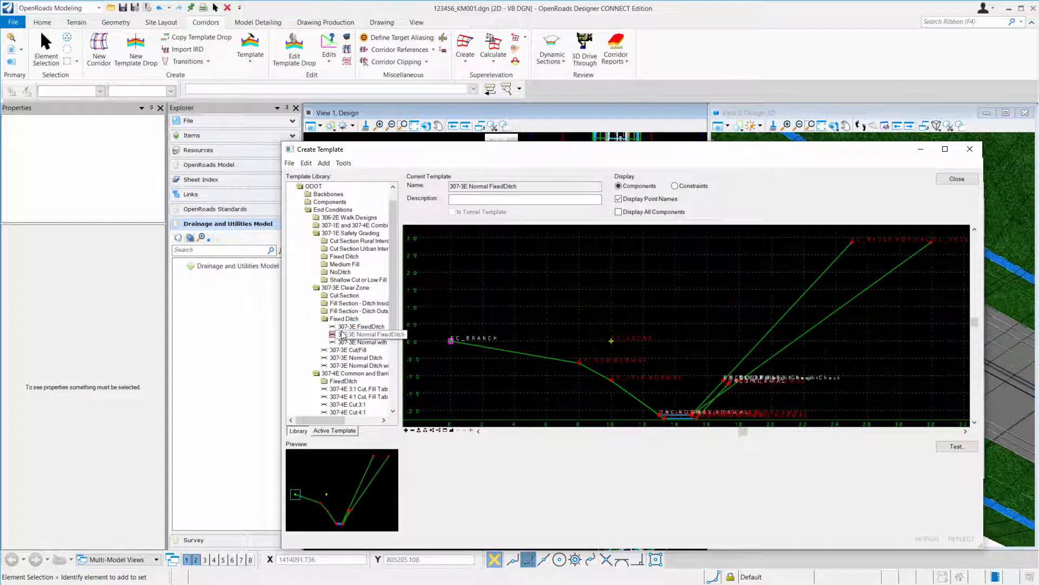
Step: Review the properties and constraints of the EC_BKSLP-HeightCheck point in 307-3E Normal FixedDitch, closing them unchanged
{"action": "scroll", "coordinate": [696, 388], "scroll_direction": "up", "scroll_amount": 5}
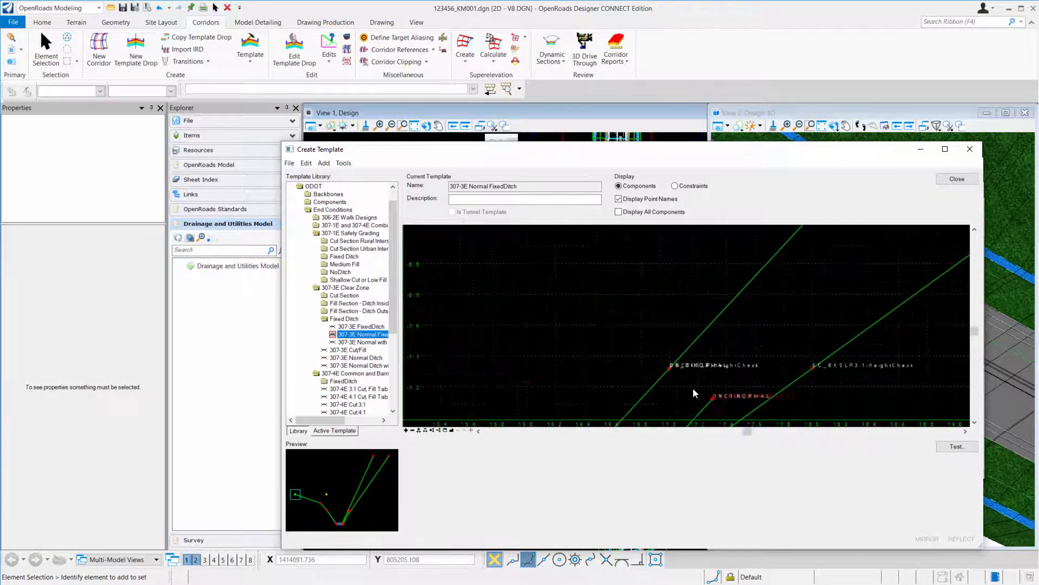
{"action": "double_click", "coordinate": [670, 366]}
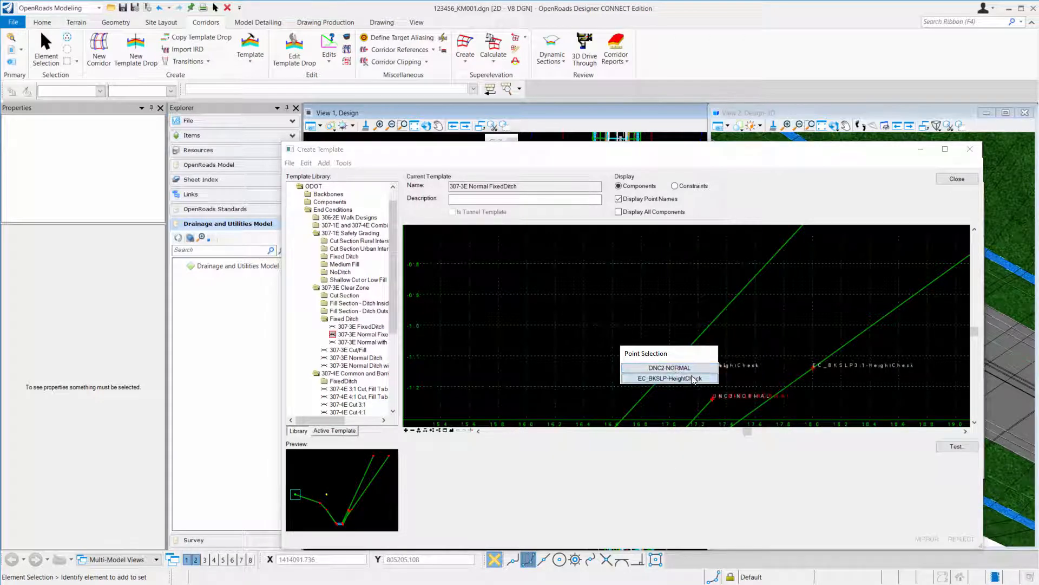
{"action": "left_click", "coordinate": [694, 378]}
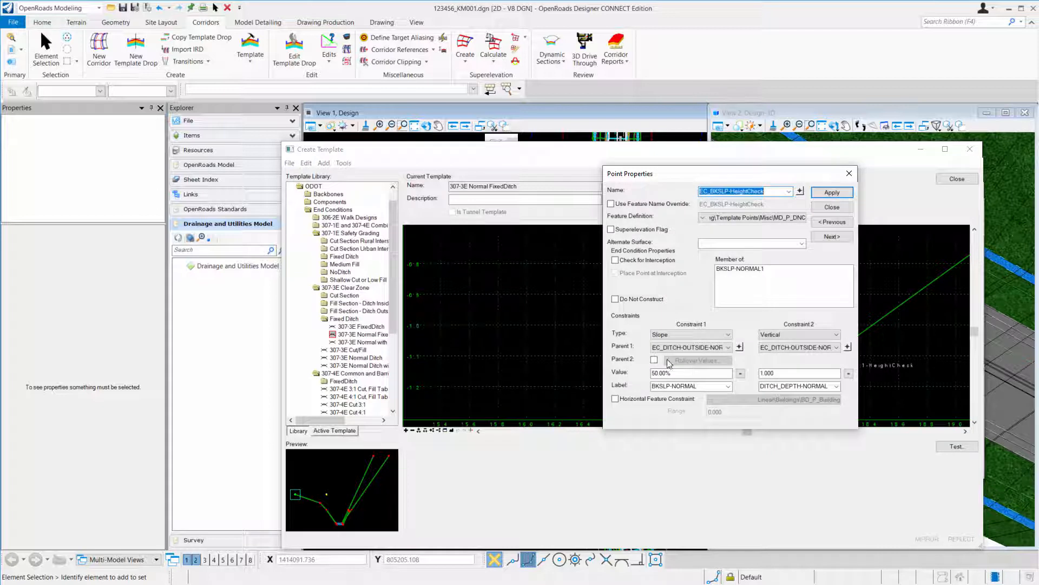
{"action": "left_click_drag", "start_coordinate": [695, 174], "coordinate": [719, 159]}
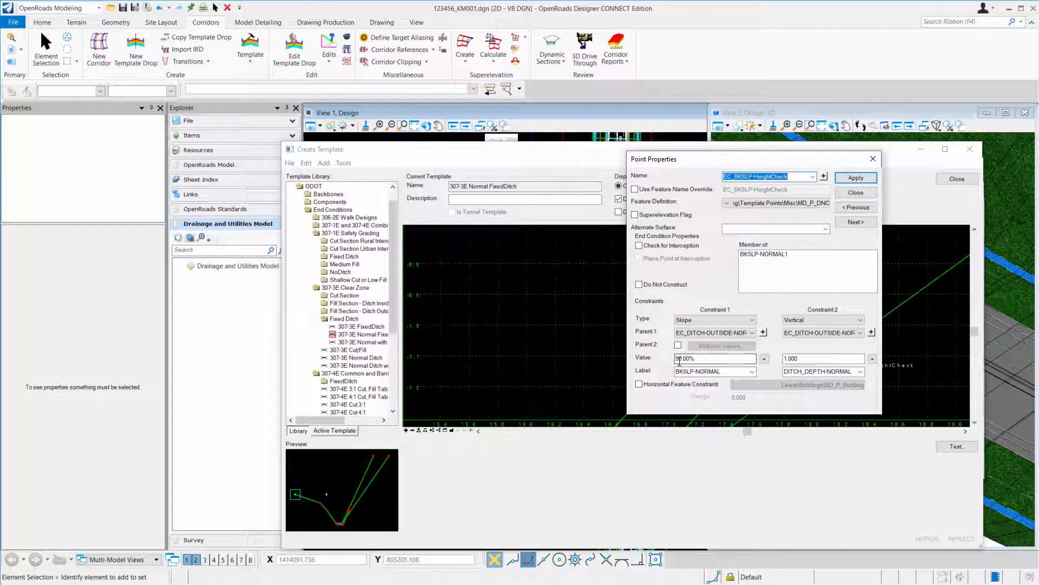
{"action": "left_click_drag", "start_coordinate": [723, 161], "coordinate": [841, 160]}
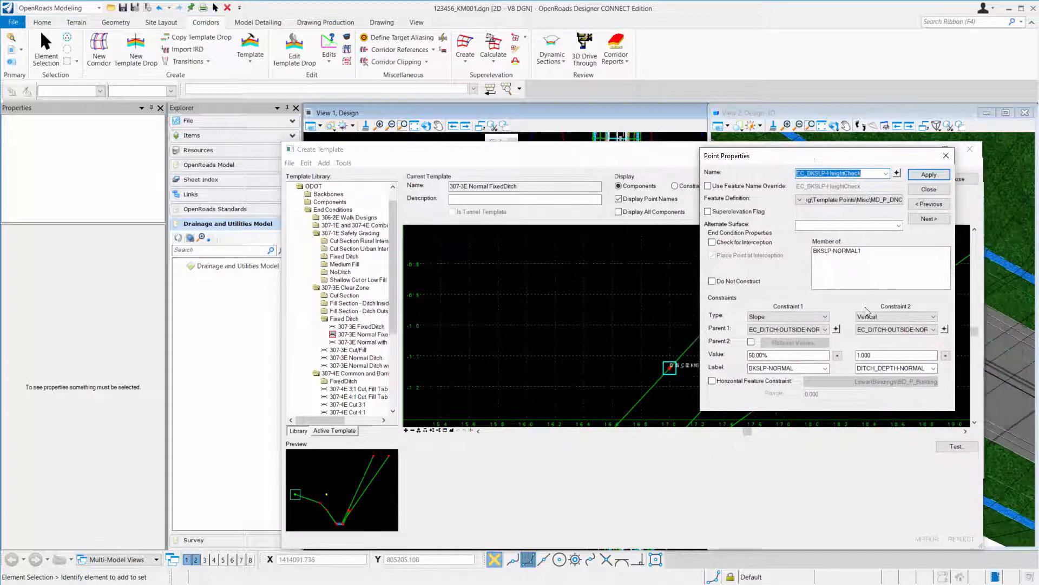
{"action": "left_click", "coordinate": [929, 189]}
{"action": "scroll", "coordinate": [727, 325], "scroll_direction": "down", "scroll_amount": 2}
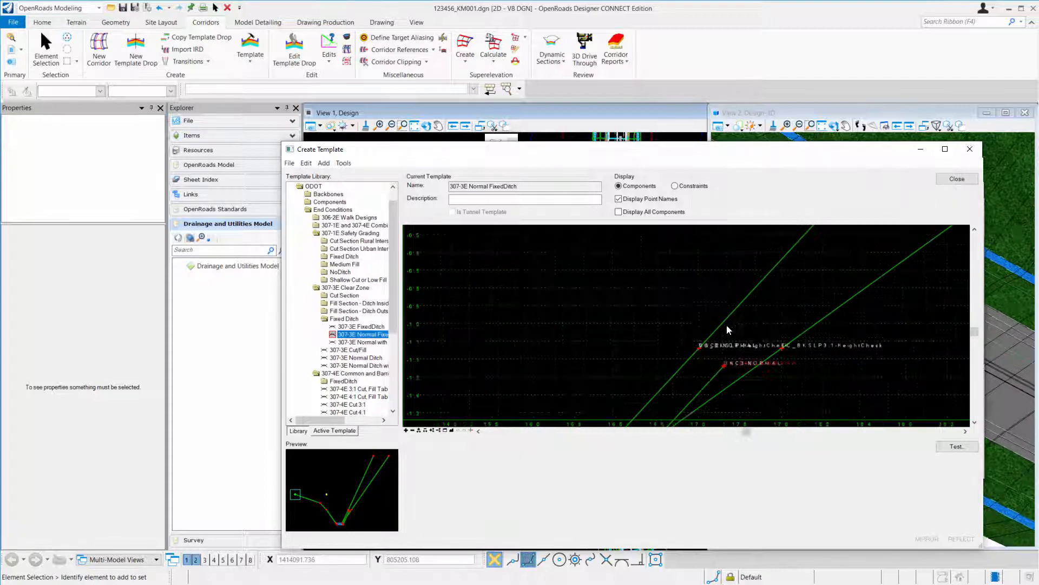
{"action": "left_click", "coordinate": [699, 350]}
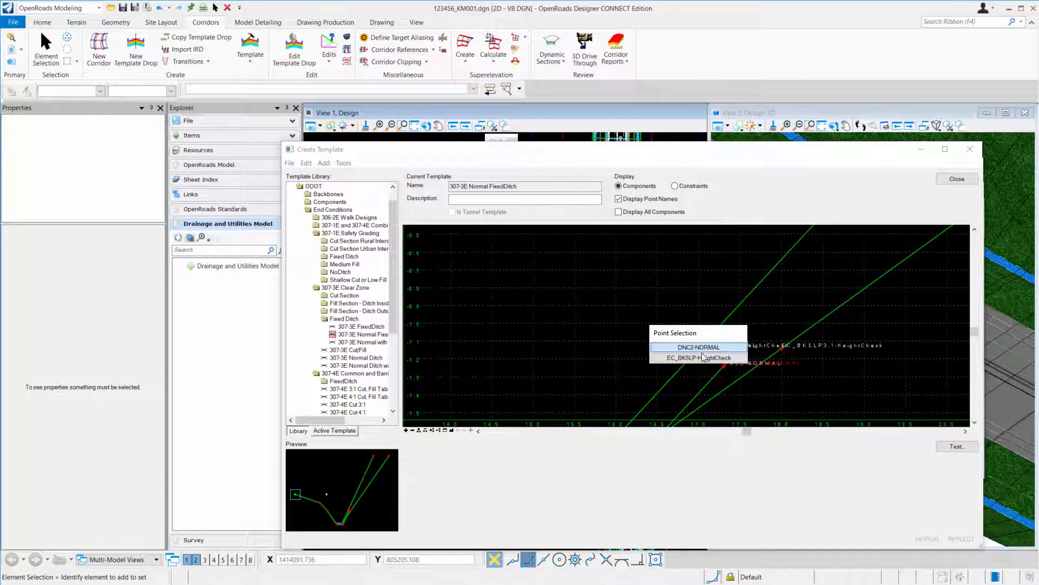
{"action": "left_click", "coordinate": [703, 363]}
{"action": "double_click", "coordinate": [700, 349]}
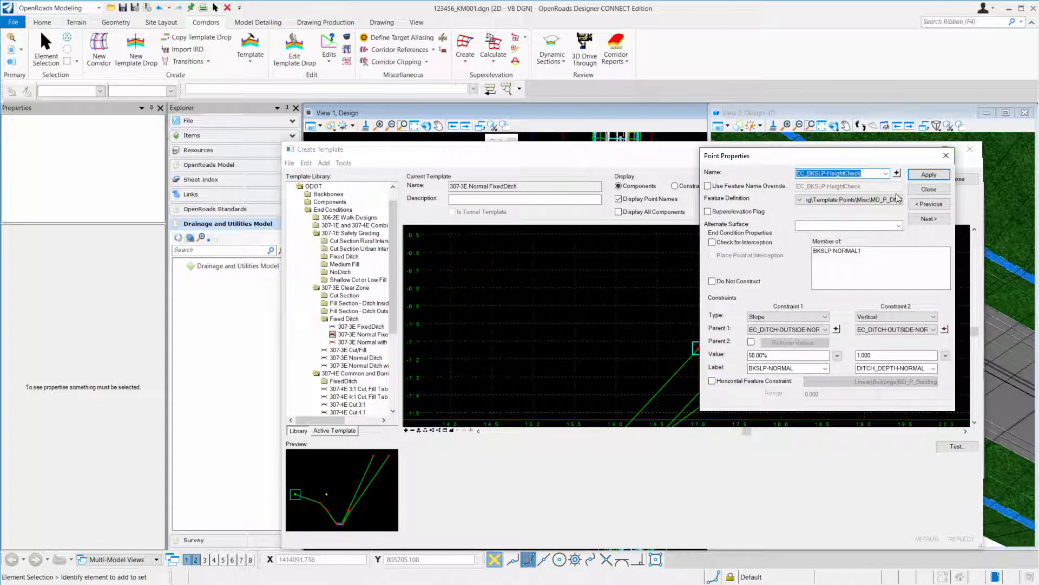
{"action": "left_click", "coordinate": [929, 189]}
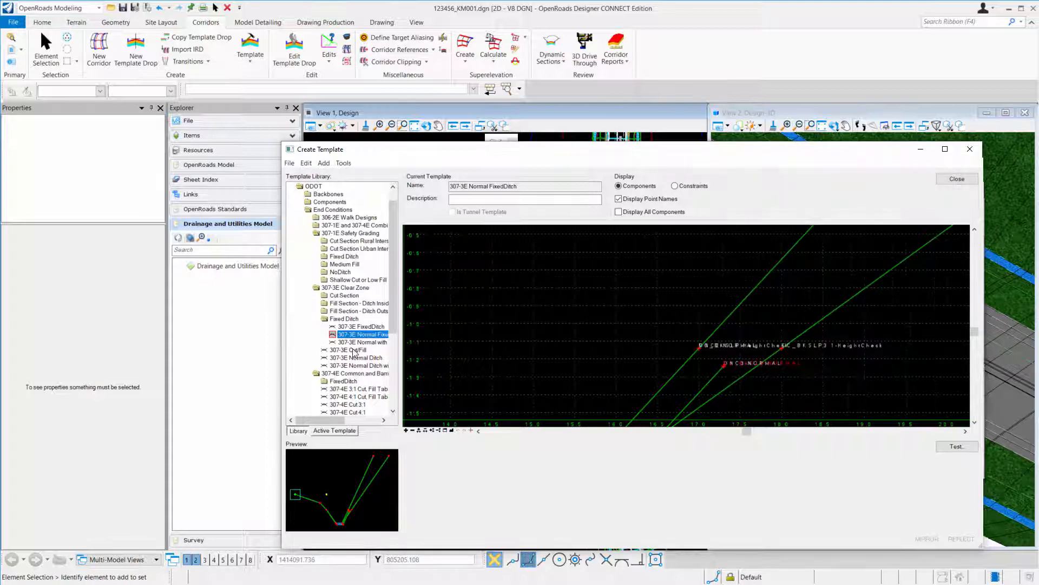
Step: Reopen the RegEC template and insert a point on its 2:1 backslope, about a quarter of the way up from the ditch
{"action": "scroll", "coordinate": [325, 400], "scroll_direction": "down", "scroll_amount": 5}
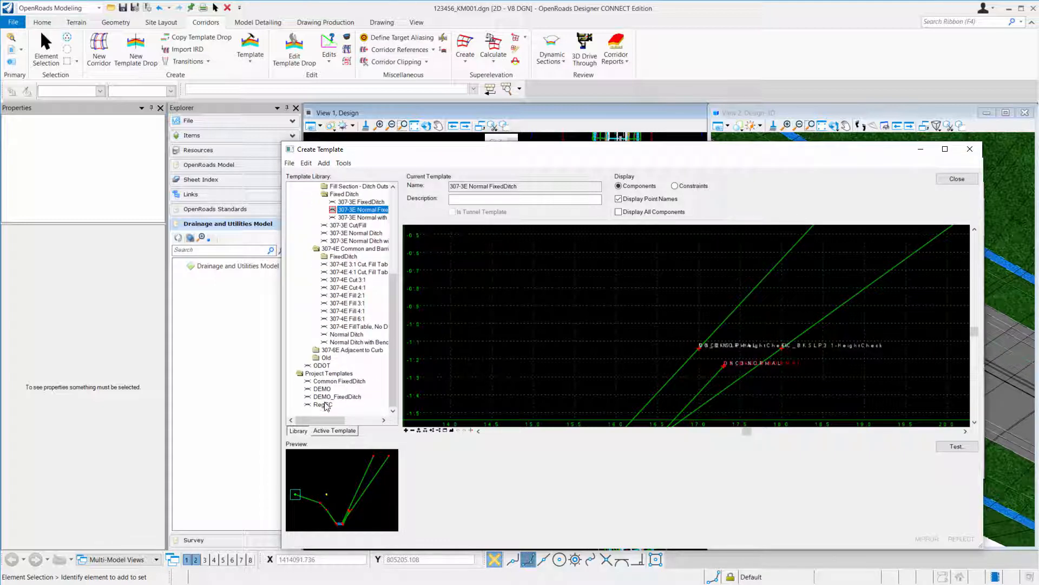
{"action": "double_click", "coordinate": [324, 405]}
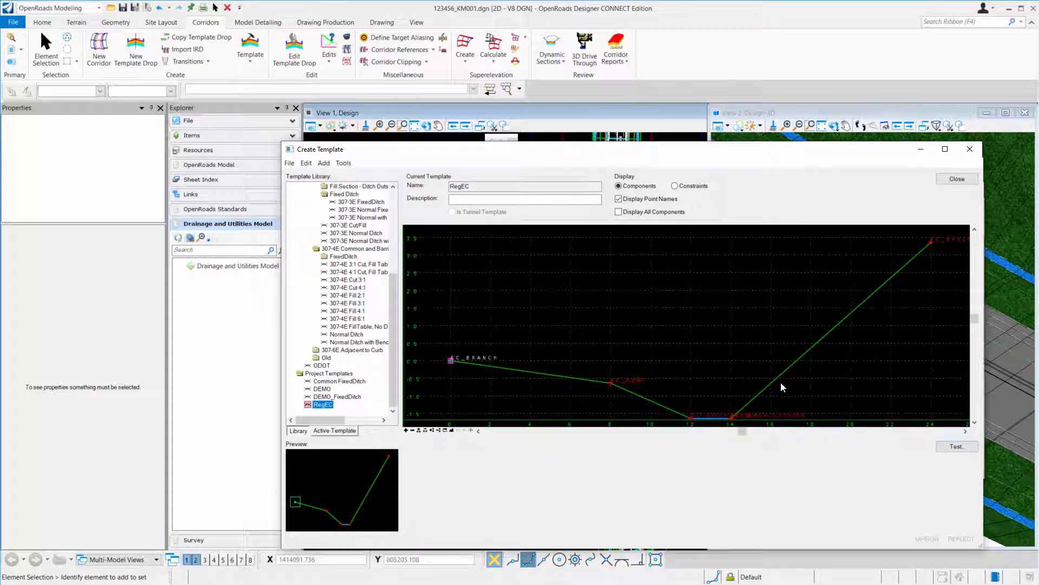
{"action": "right_click", "coordinate": [778, 378]}
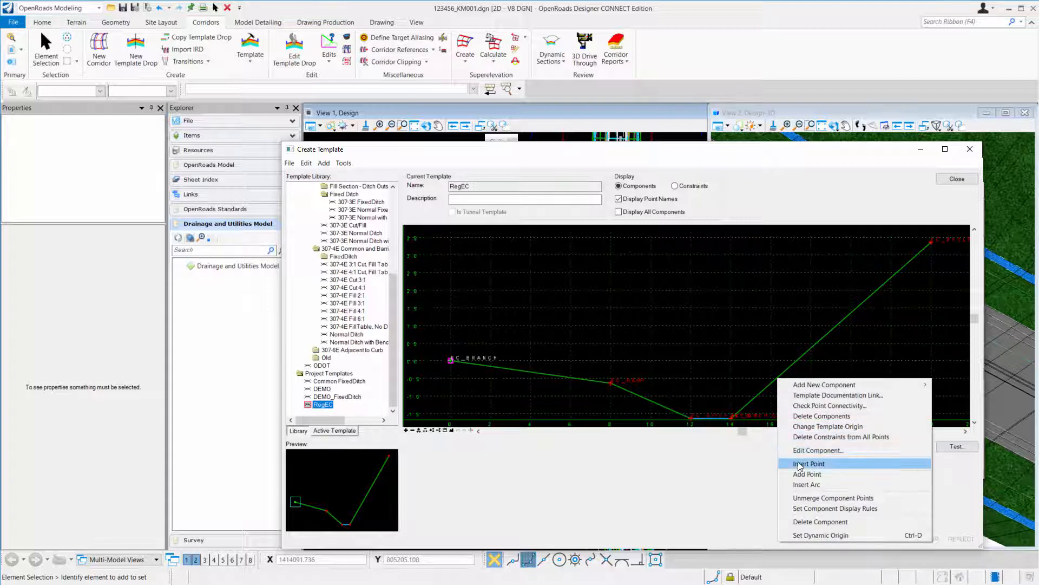
{"action": "left_click", "coordinate": [809, 464]}
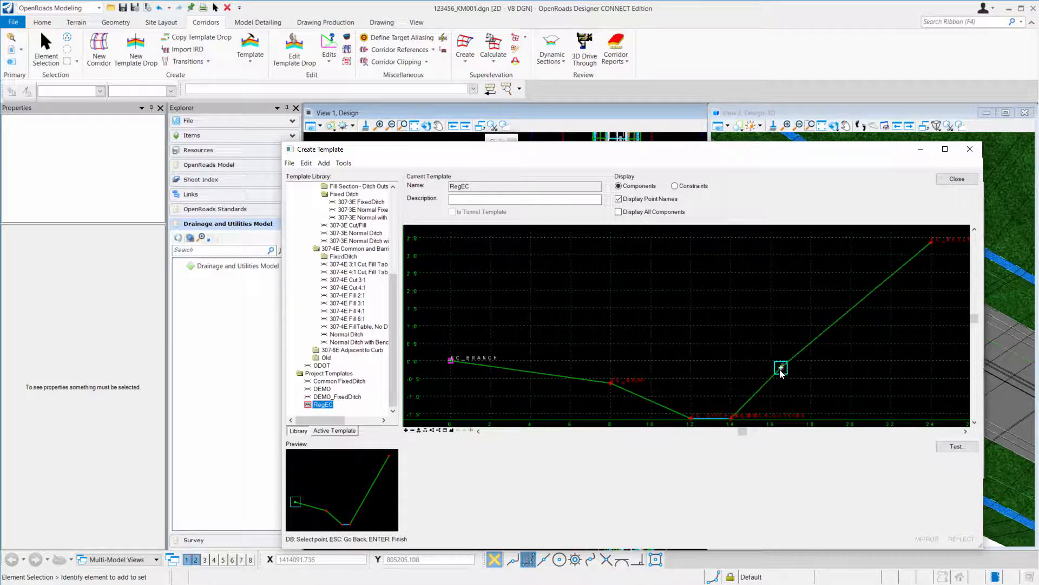
{"action": "left_click", "coordinate": [782, 369]}
{"action": "right_click", "coordinate": [803, 348]}
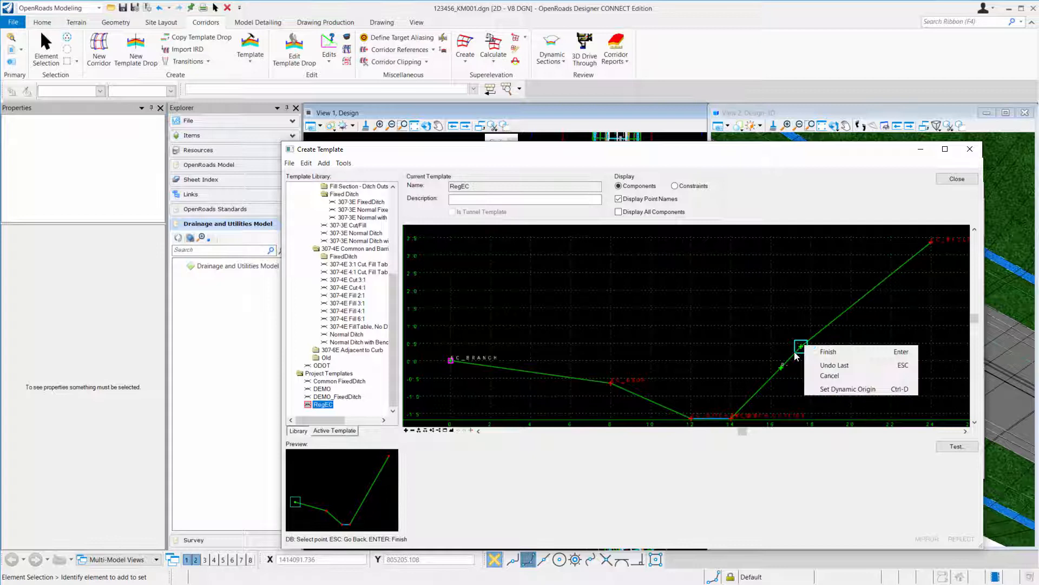
{"action": "left_click", "coordinate": [824, 353]}
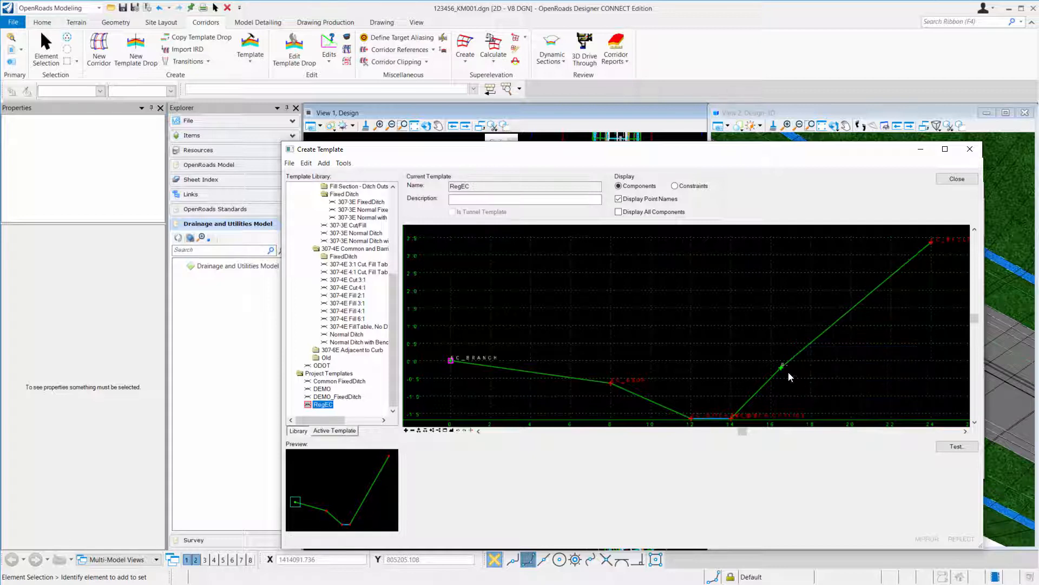
Step: Name the inserted backslope point DNC-HeightCheck and disable its Check for Interception option
{"action": "double_click", "coordinate": [781, 368]}
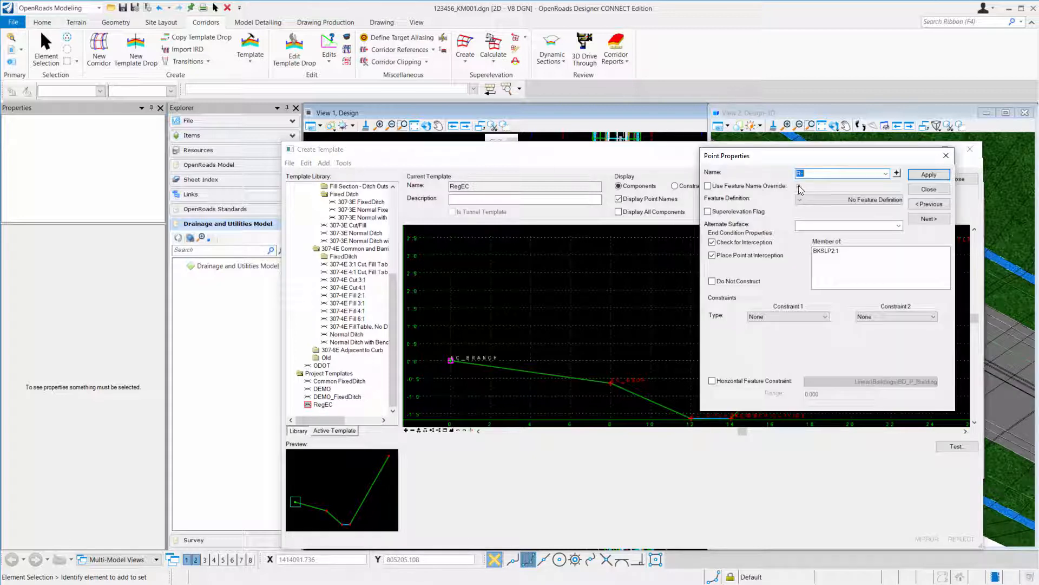
{"action": "left_click", "coordinate": [886, 173]}
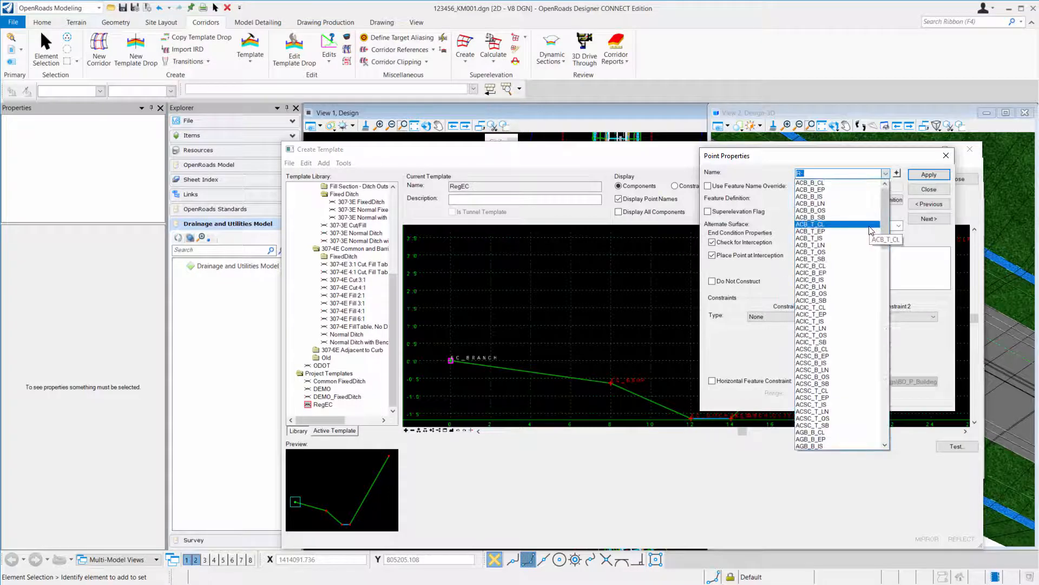
{"action": "scroll", "coordinate": [870, 230], "scroll_direction": "down", "scroll_amount": 10}
{"action": "left_click", "coordinate": [838, 193]}
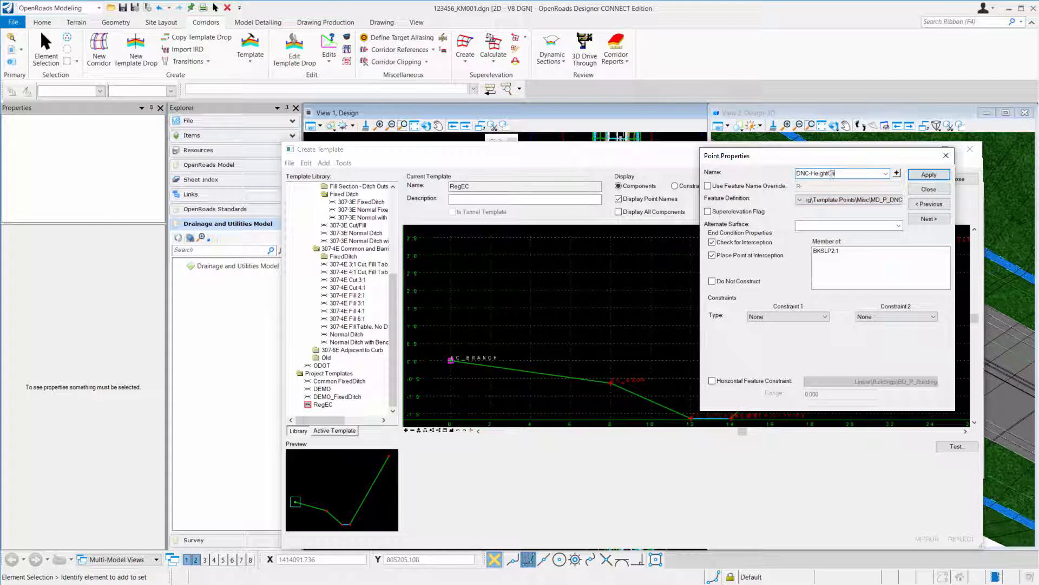
{"action": "left_click", "coordinate": [746, 243]}
Step: Constrain DNC-HeightCheck with a Vector-Offset of 0.000 along the line from EC_DITCH-OUTSIDE to EC_BKSLP2:1
{"action": "left_click", "coordinate": [818, 318]}
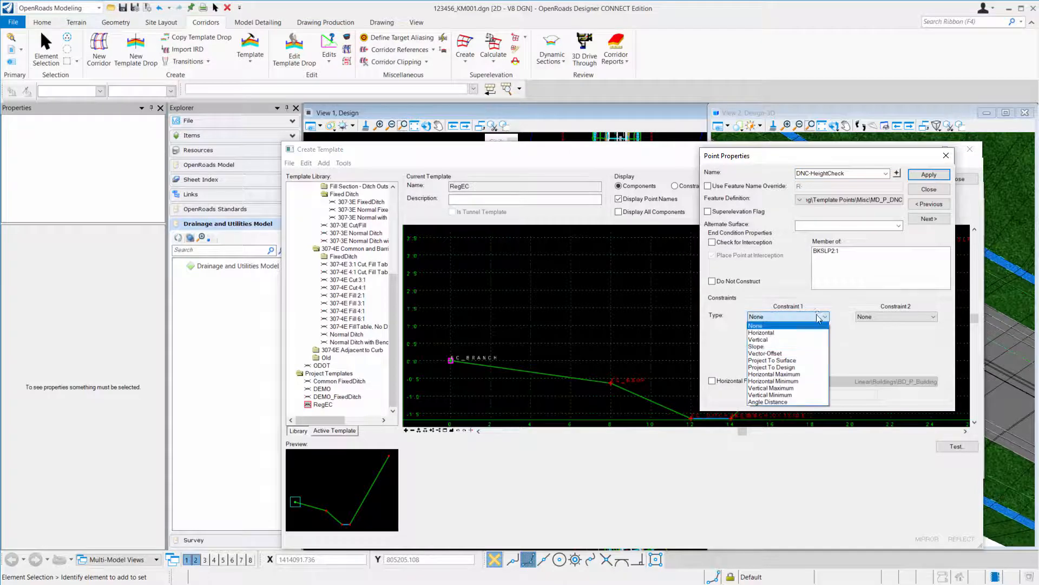
{"action": "left_click", "coordinate": [765, 353]}
{"action": "left_click_drag", "start_coordinate": [832, 158], "coordinate": [790, 163]}
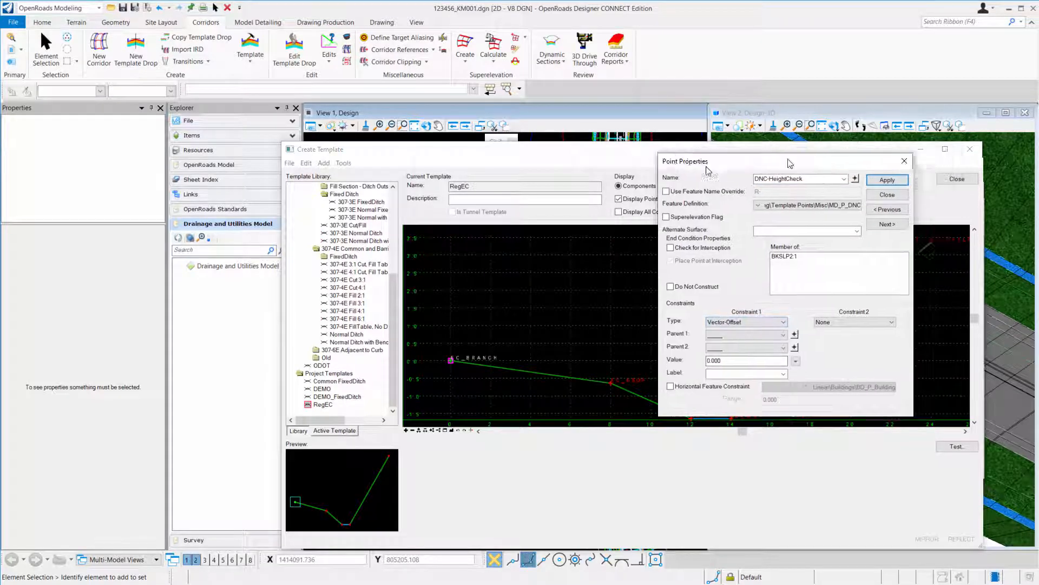
{"action": "left_click_drag", "start_coordinate": [707, 169], "coordinate": [540, 157]}
{"action": "left_click", "coordinate": [545, 327]}
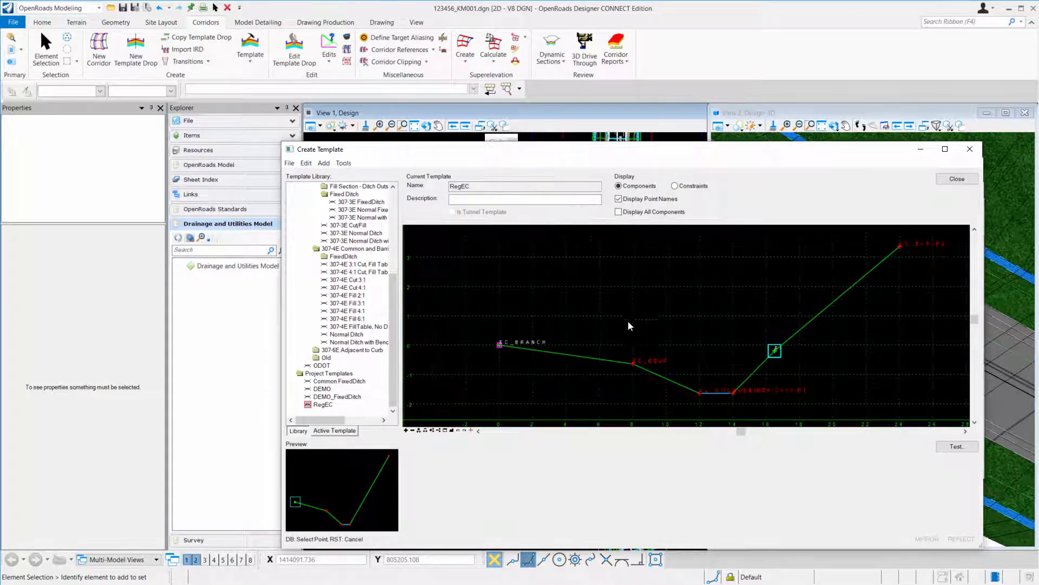
{"action": "left_click", "coordinate": [733, 393]}
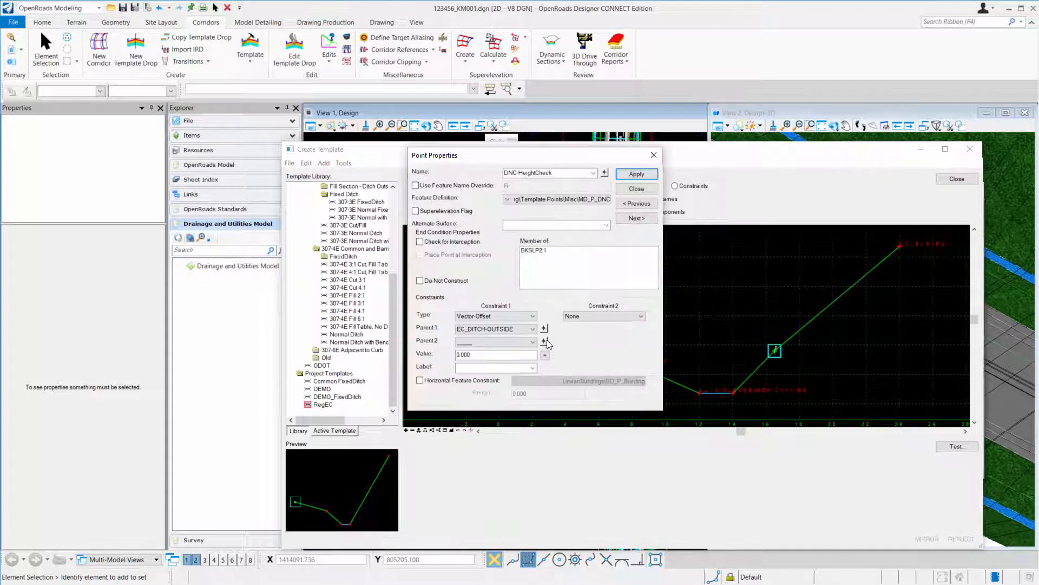
{"action": "left_click", "coordinate": [545, 341]}
{"action": "left_click", "coordinate": [900, 246]}
{"action": "type", "text": "0.000"}
{"action": "key", "text": "Return"}
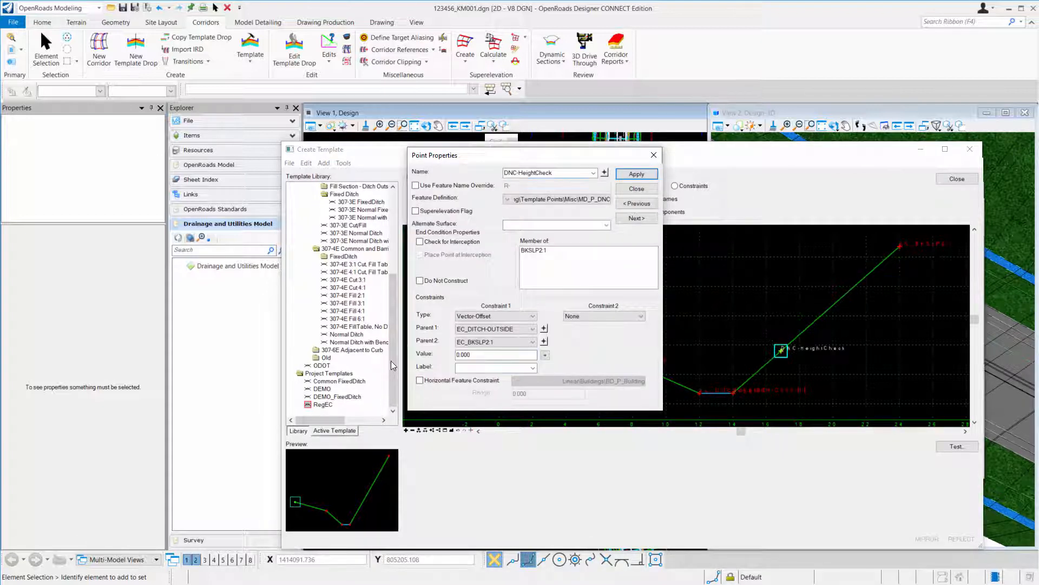
Step: Add a Vertical constraint of 1.000 from EC_DITCH-OUTSIDE to DNC-HeightCheck as its second constraint and close the point properties
{"action": "left_click", "coordinate": [582, 316]}
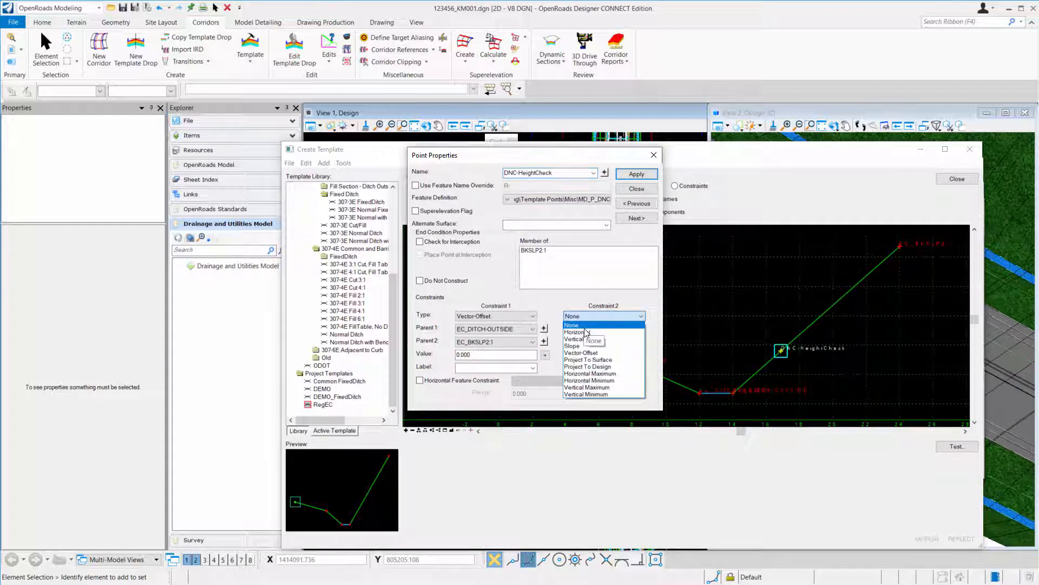
{"action": "left_click", "coordinate": [574, 332]}
{"action": "left_click", "coordinate": [654, 329]}
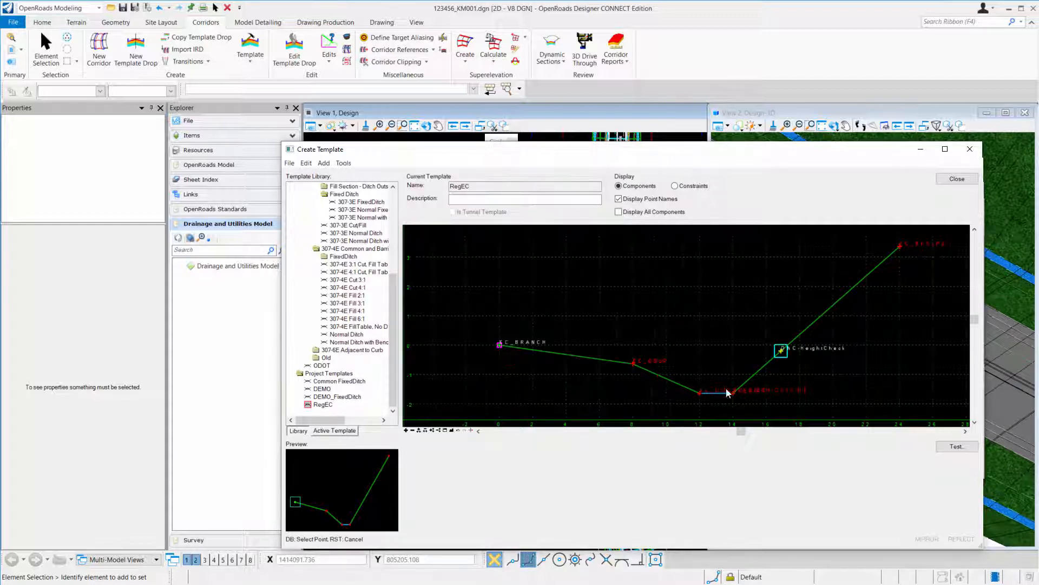
{"action": "left_click", "coordinate": [732, 395]}
{"action": "left_click_drag", "start_coordinate": [627, 357], "coordinate": [533, 366]}
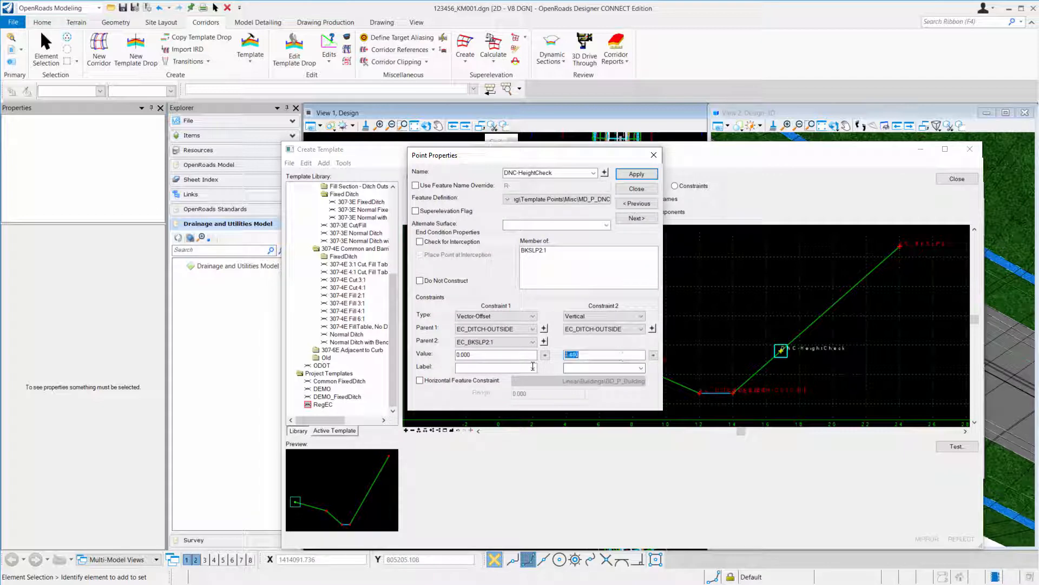
{"action": "type", "text": "1"}
{"action": "key", "text": "Return"}
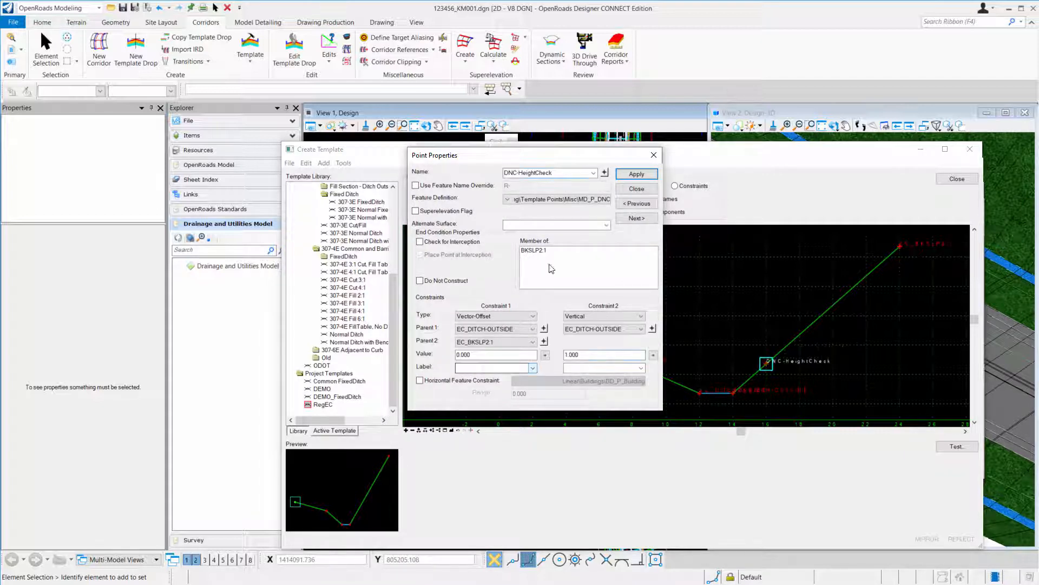
{"action": "left_click", "coordinate": [637, 189]}
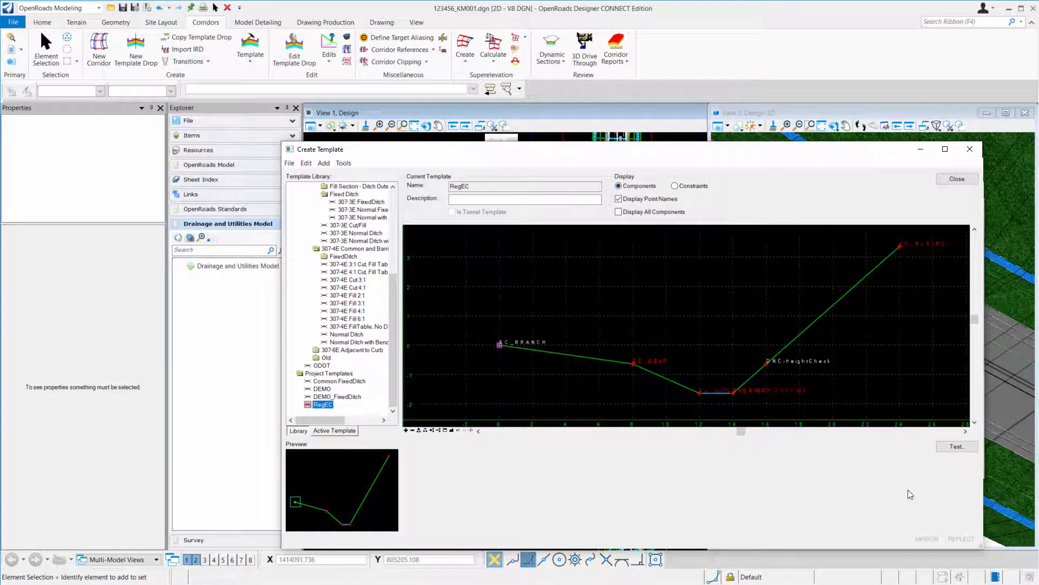
Step: Test the RegEC end conditions against the active terrain, and close the test and the template editor
{"action": "left_click", "coordinate": [956, 446]}
{"action": "left_click", "coordinate": [849, 358]}
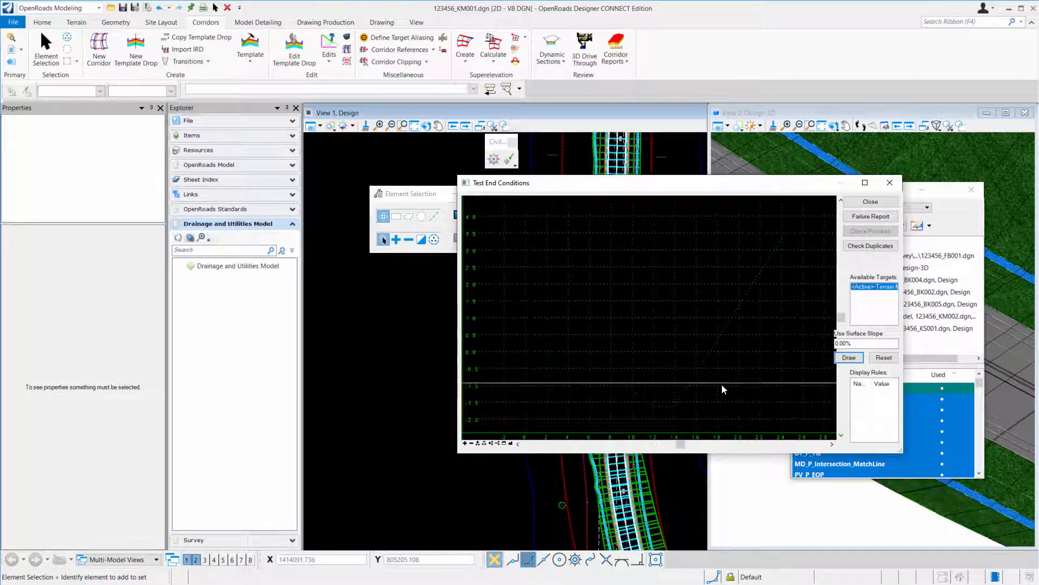
{"action": "left_click", "coordinate": [860, 203]}
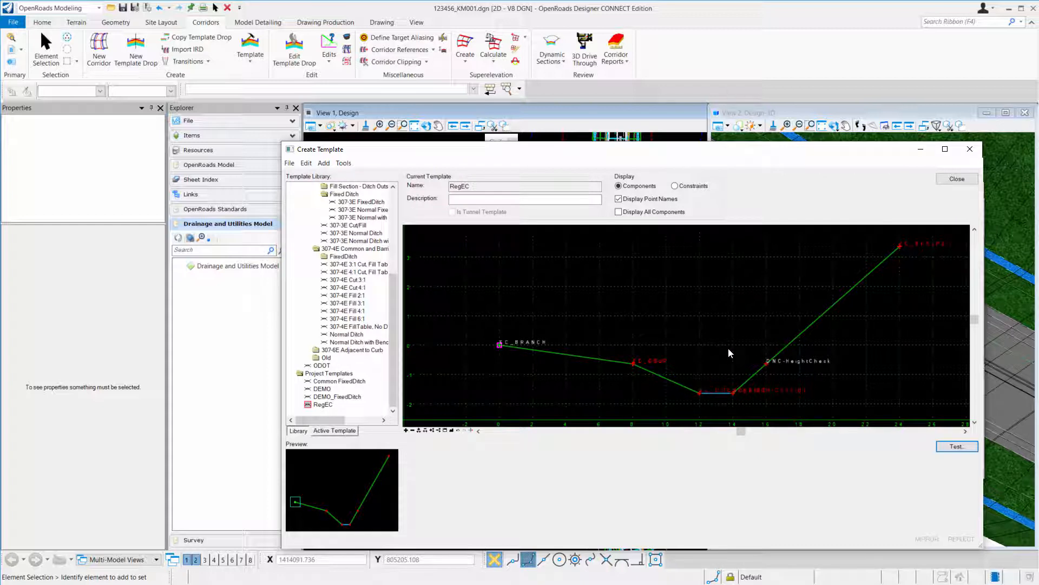
{"action": "left_click", "coordinate": [958, 179]}
{"action": "left_click", "coordinate": [533, 341]}
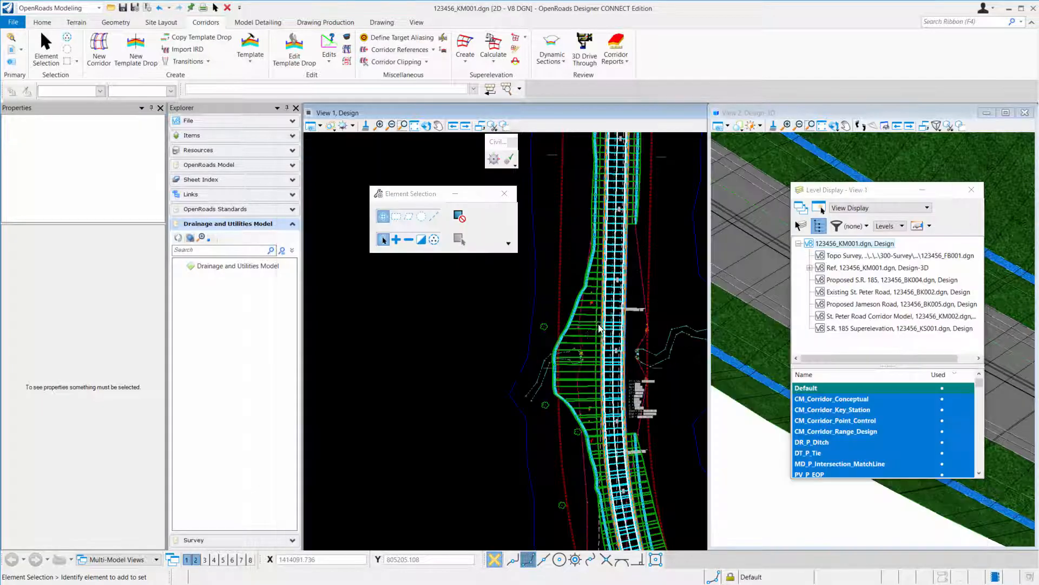